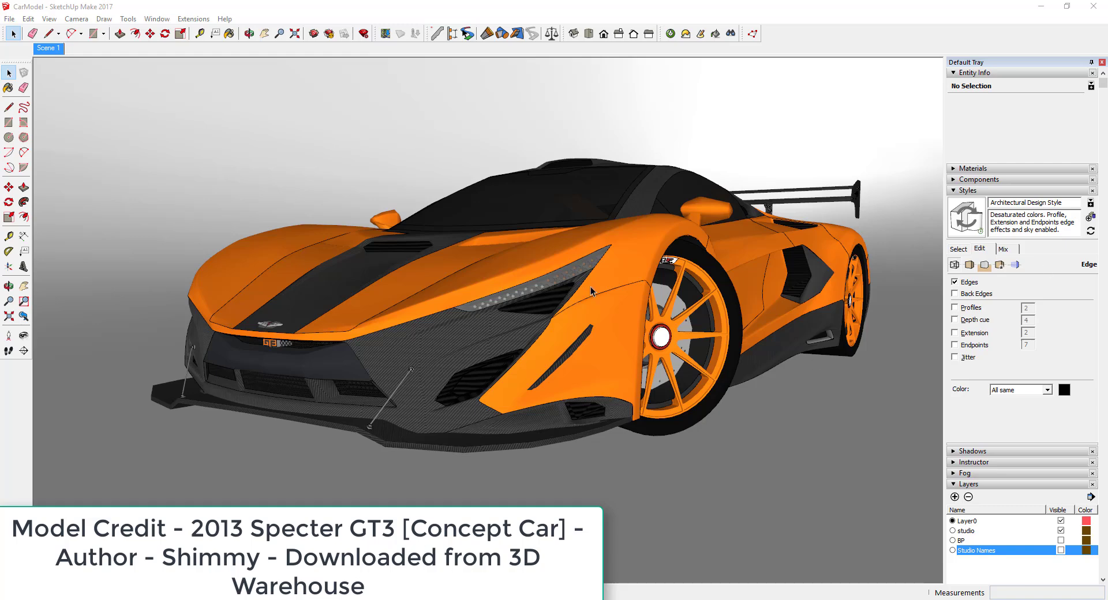
Examine the orange car model's front, side and rear bodywork against its studio backdrop.
{"action": "middle_click_drag", "start_coordinate": [590, 283], "coordinate": [553, 297]}
{"action": "scroll", "coordinate": [553, 295], "scroll_direction": "down", "scroll_amount": 1}
{"action": "middle_click_drag", "start_coordinate": [721, 206], "coordinate": [694, 229]}
{"action": "scroll", "coordinate": [693, 229], "scroll_direction": "up", "scroll_amount": 4}
{"action": "scroll", "coordinate": [692, 229], "scroll_direction": "down", "scroll_amount": 6}
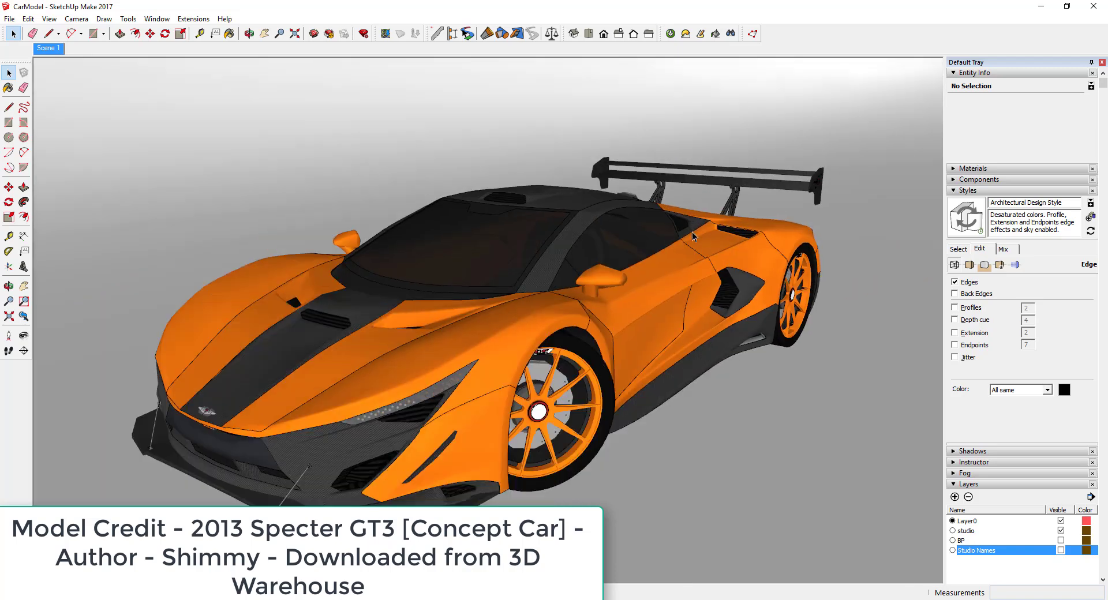
{"action": "scroll", "coordinate": [556, 258], "scroll_direction": "up", "scroll_amount": 2}
{"action": "middle_click_drag", "start_coordinate": [555, 259], "coordinate": [353, 318]}
{"action": "scroll", "coordinate": [390, 243], "scroll_direction": "down", "scroll_amount": 5}
{"action": "scroll", "coordinate": [436, 305], "scroll_direction": "up", "scroll_amount": 6}
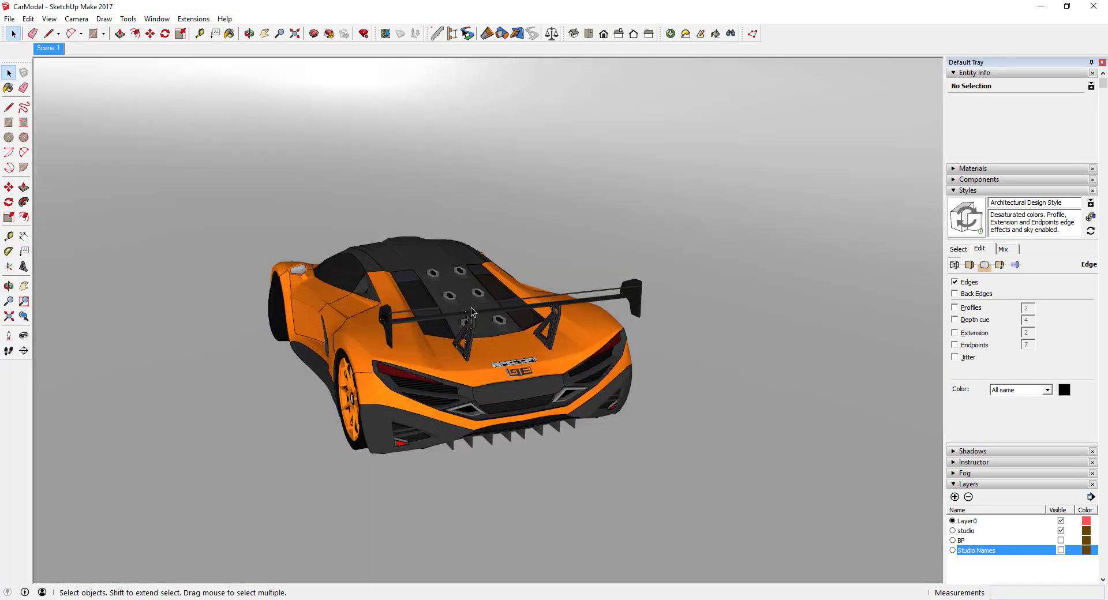
{"action": "middle_click_drag", "start_coordinate": [533, 319], "coordinate": [750, 323]}
{"action": "scroll", "coordinate": [750, 315], "scroll_direction": "down", "scroll_amount": 3}
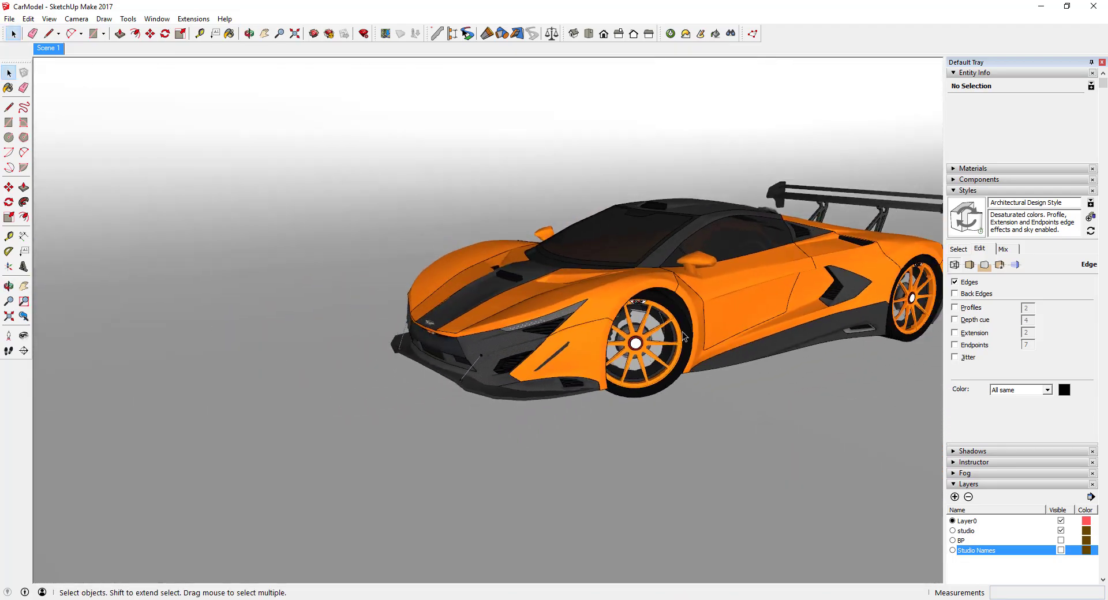
{"action": "scroll", "coordinate": [716, 295], "scroll_direction": "up", "scroll_amount": 3}
{"action": "scroll", "coordinate": [519, 309], "scroll_direction": "down", "scroll_amount": 2}
{"action": "scroll", "coordinate": [657, 300], "scroll_direction": "down", "scroll_amount": 1}
{"action": "middle_click_drag", "start_coordinate": [658, 300], "coordinate": [773, 282]}
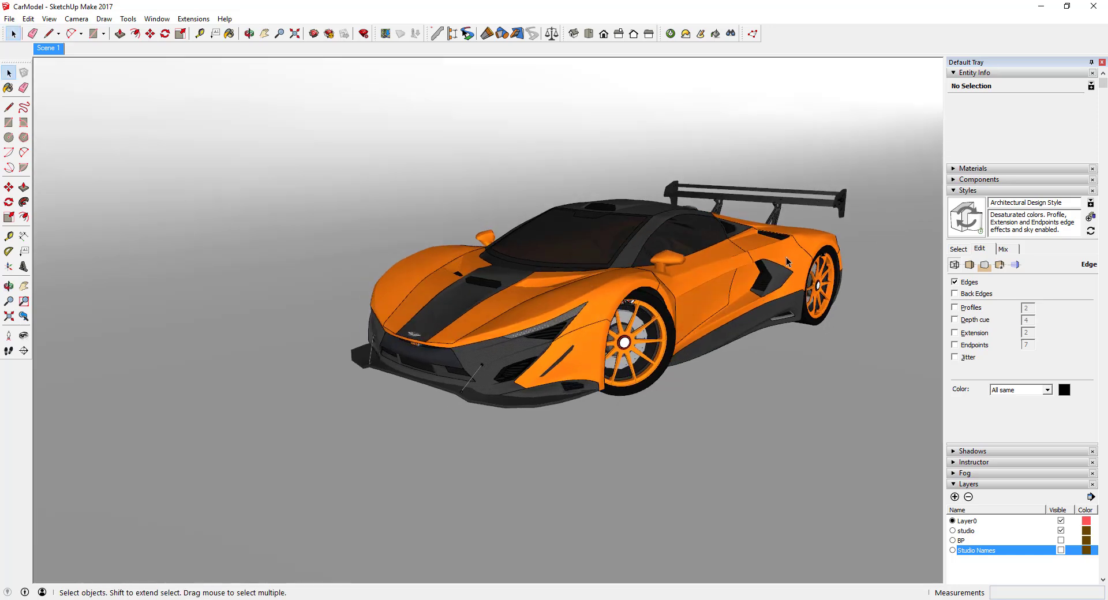
{"action": "scroll", "coordinate": [777, 248], "scroll_direction": "up", "scroll_amount": 3}
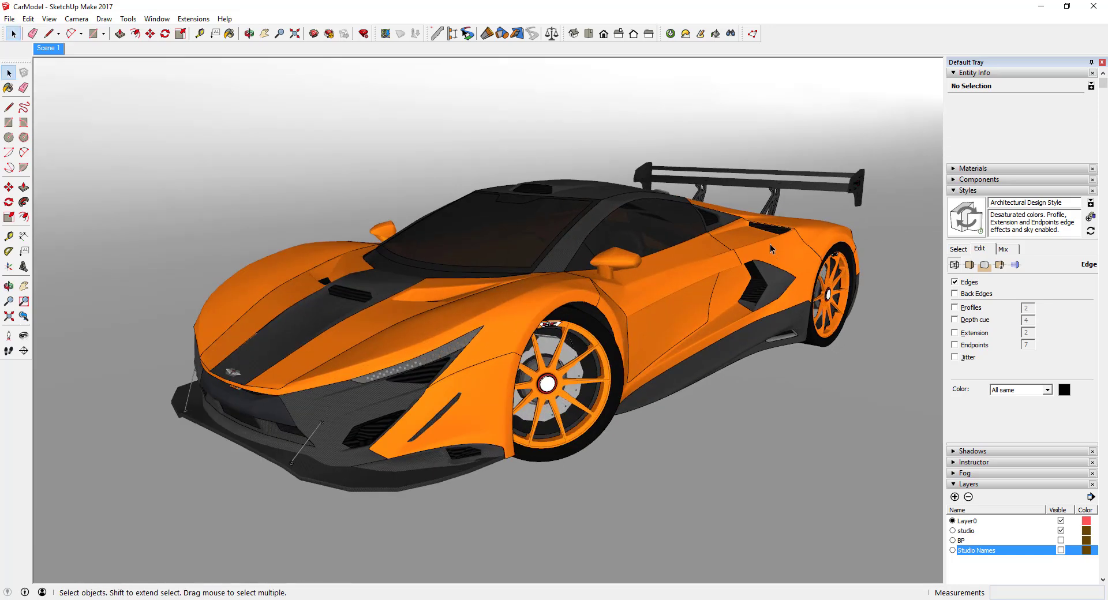
{"action": "middle_click_drag", "start_coordinate": [780, 276], "coordinate": [868, 287]}
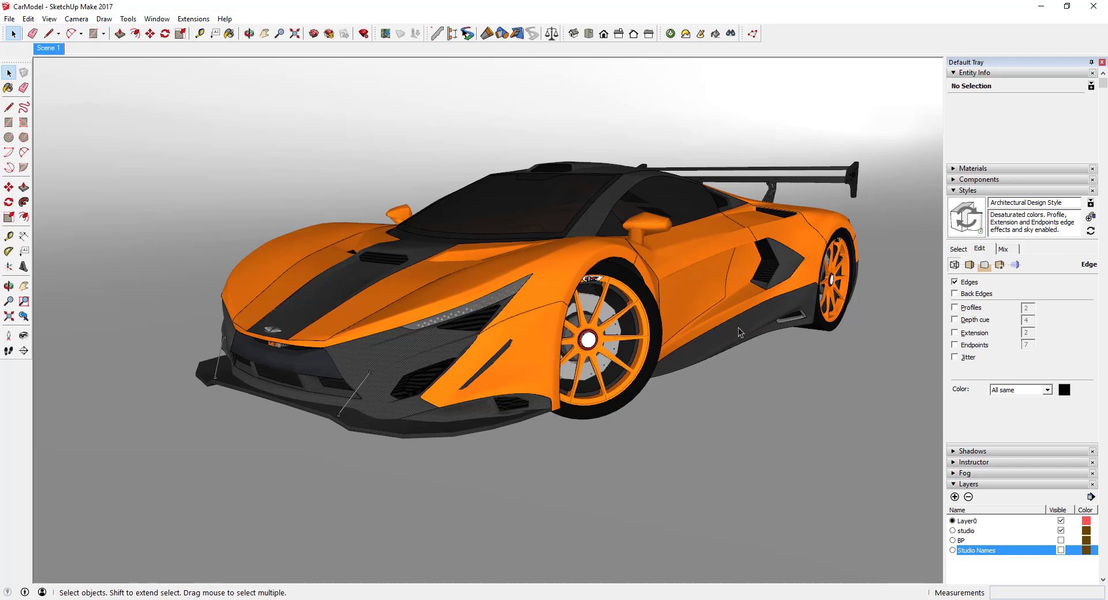
Examine the curved studio backdrops around the car and compare their shapes and scale.
{"action": "scroll", "coordinate": [705, 312], "scroll_direction": "down", "scroll_amount": 10}
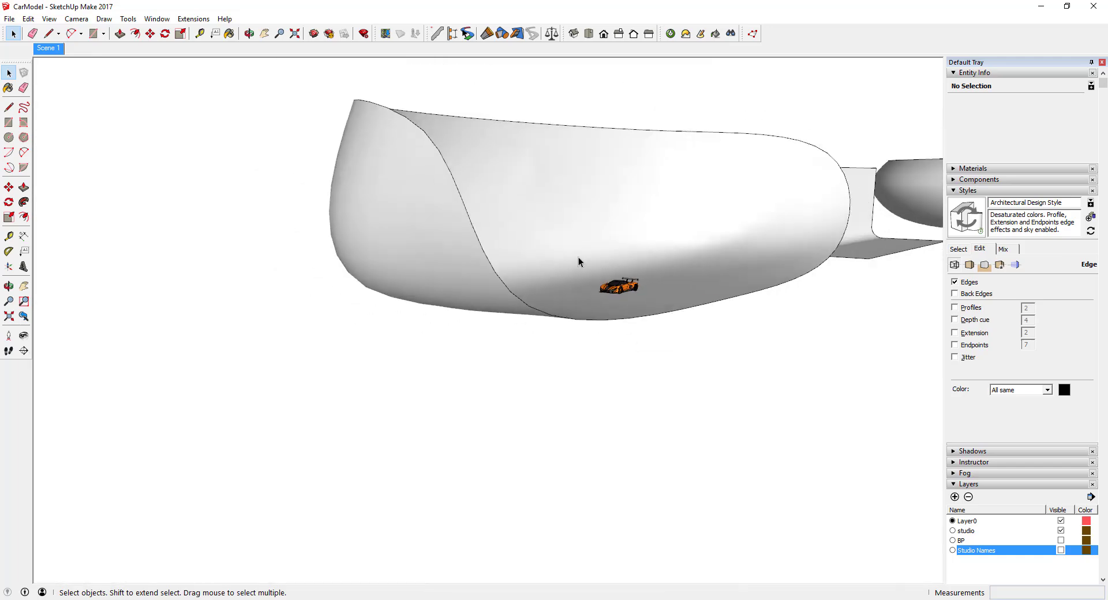
{"action": "scroll", "coordinate": [634, 226], "scroll_direction": "down", "scroll_amount": 3}
{"action": "middle_click_drag", "start_coordinate": [833, 209], "coordinate": [629, 235]}
{"action": "middle_click_drag", "start_coordinate": [860, 224], "coordinate": [585, 267]}
{"action": "scroll", "coordinate": [398, 313], "scroll_direction": "up", "scroll_amount": 5}
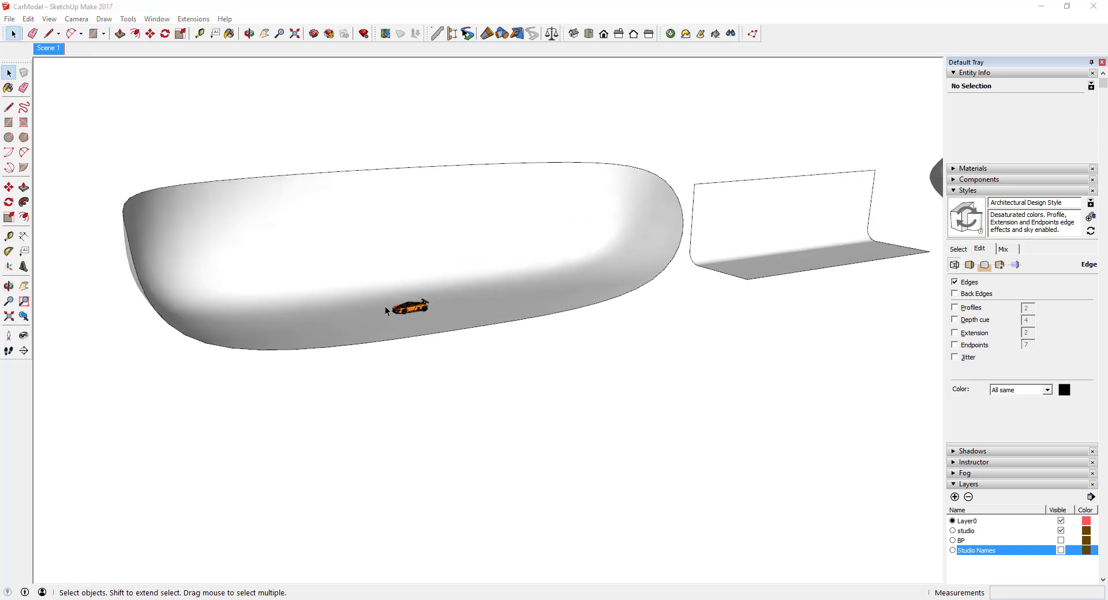
{"action": "scroll", "coordinate": [414, 293], "scroll_direction": "down", "scroll_amount": 3}
{"action": "scroll", "coordinate": [887, 196], "scroll_direction": "up", "scroll_amount": 2}
{"action": "scroll", "coordinate": [486, 252], "scroll_direction": "down", "scroll_amount": 4}
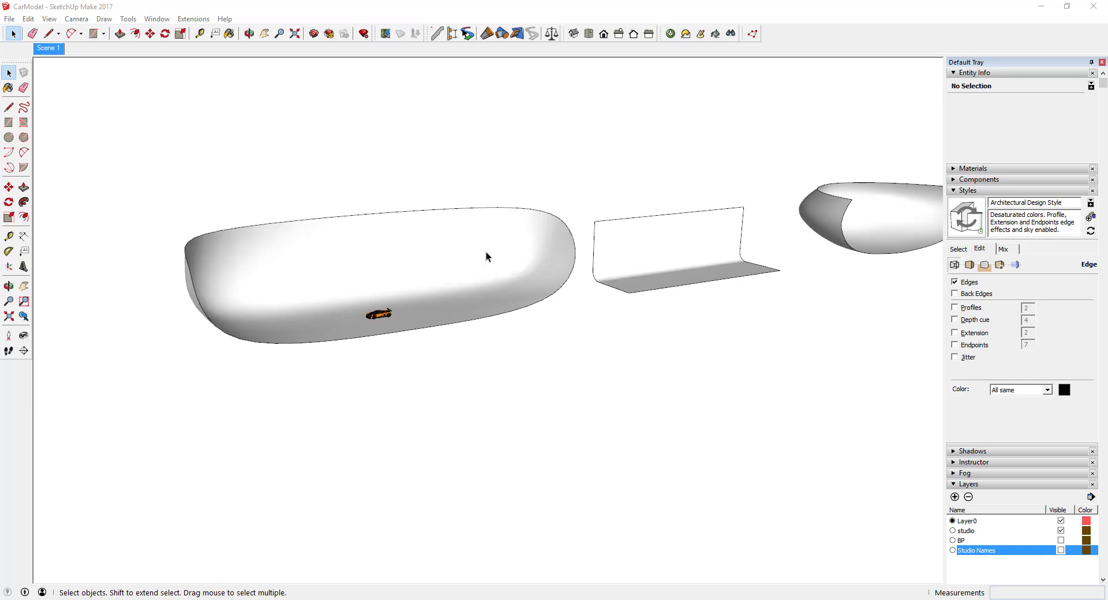
{"action": "scroll", "coordinate": [404, 274], "scroll_direction": "up", "scroll_amount": 4}
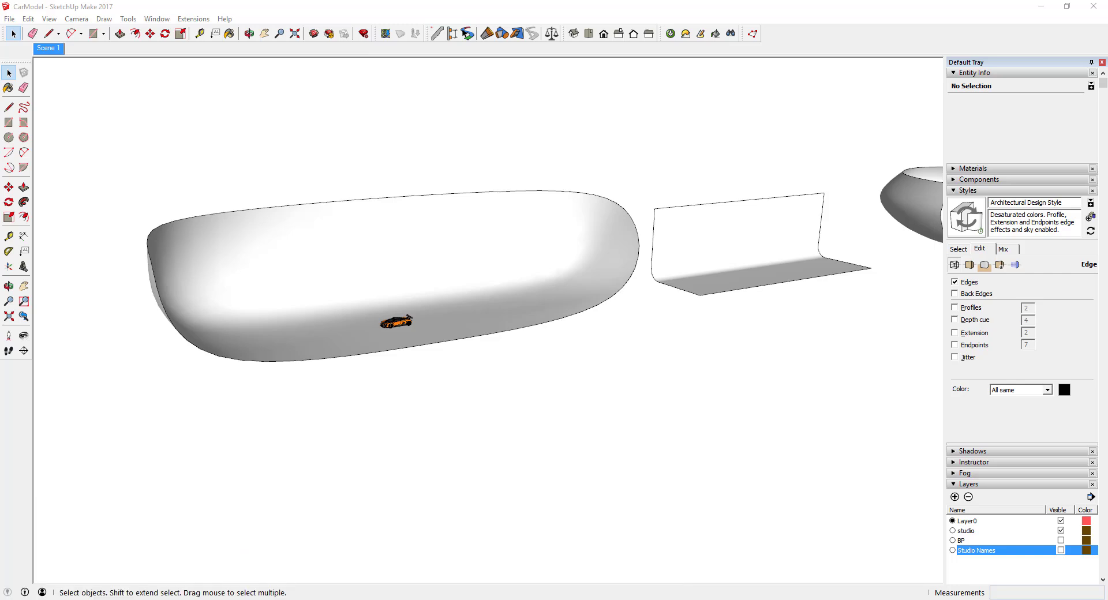
Show the hidden geometry to inspect the backdrop's mesh, and turn it off again.
{"action": "middle_click_drag", "start_coordinate": [403, 322], "coordinate": [398, 321]}
{"action": "scroll", "coordinate": [78, 83], "scroll_direction": "up", "scroll_amount": 1}
{"action": "left_click", "coordinate": [49, 19]}
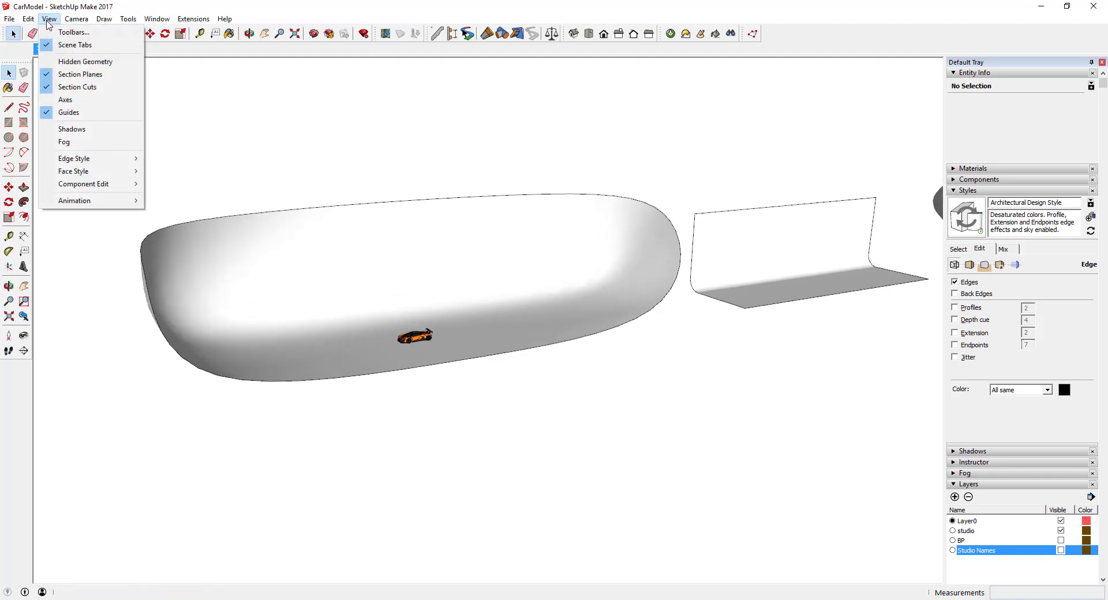
{"action": "left_click", "coordinate": [68, 62]}
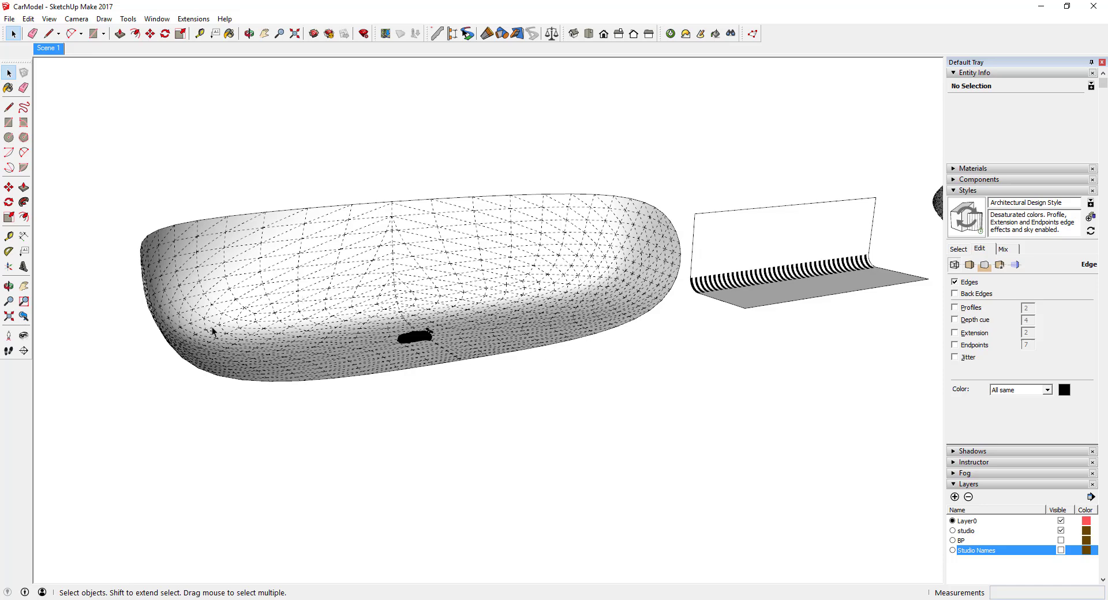
{"action": "left_click", "coordinate": [45, 19]}
{"action": "left_click", "coordinate": [70, 65]}
Frame the car in a close front three-quarter view against the studio backdrop.
{"action": "scroll", "coordinate": [419, 344], "scroll_direction": "up", "scroll_amount": 1}
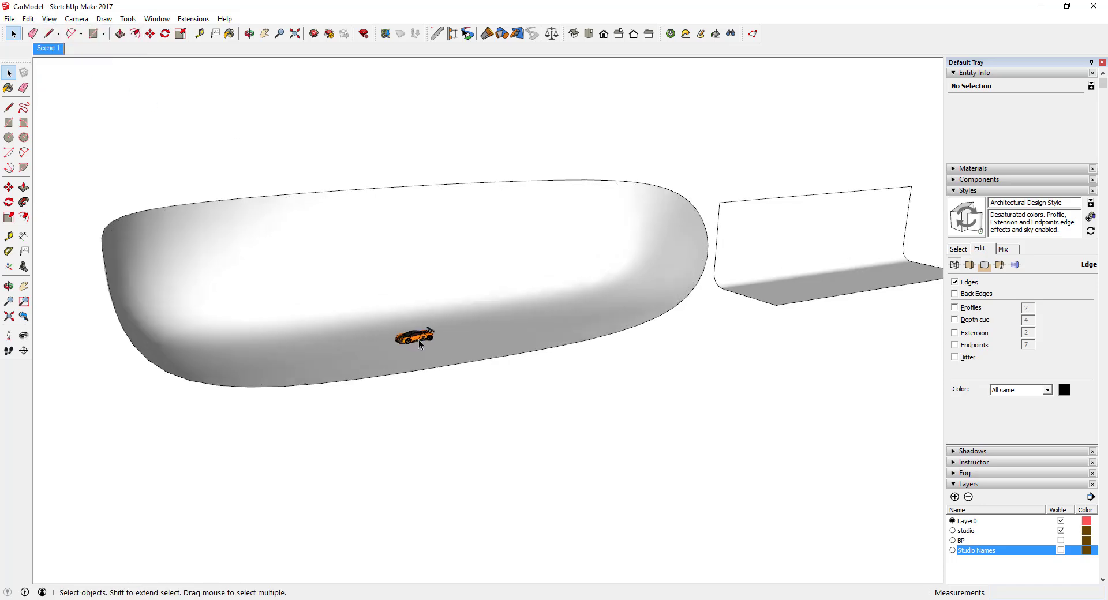
{"action": "scroll", "coordinate": [419, 344], "scroll_direction": "up", "scroll_amount": 3}
{"action": "middle_click_drag", "start_coordinate": [786, 277], "coordinate": [576, 240]}
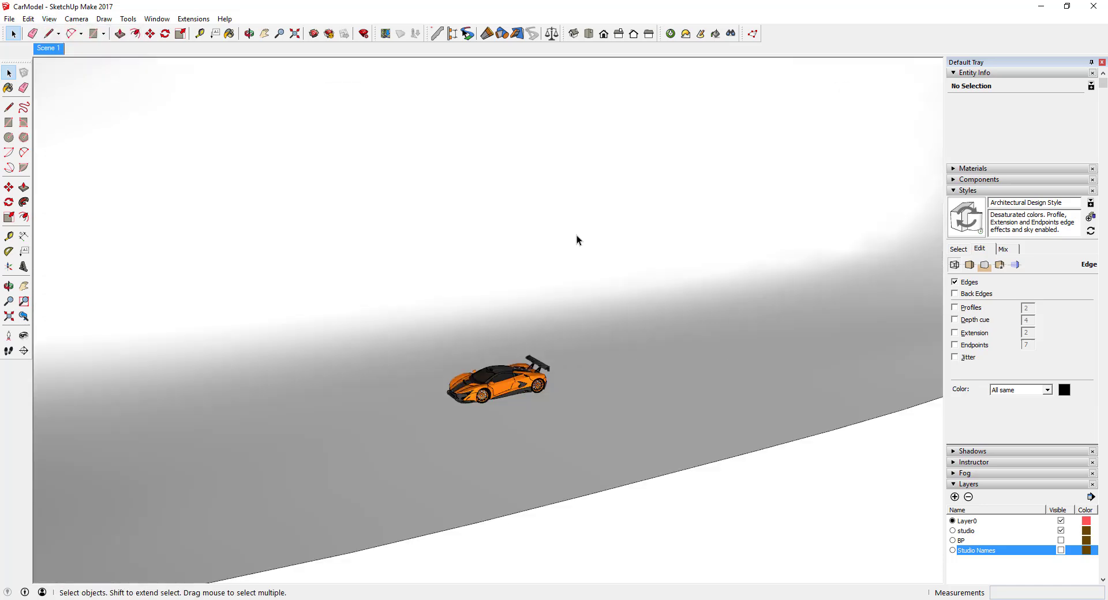
{"action": "scroll", "coordinate": [668, 272], "scroll_direction": "down", "scroll_amount": 3}
{"action": "scroll", "coordinate": [518, 316], "scroll_direction": "up", "scroll_amount": 3}
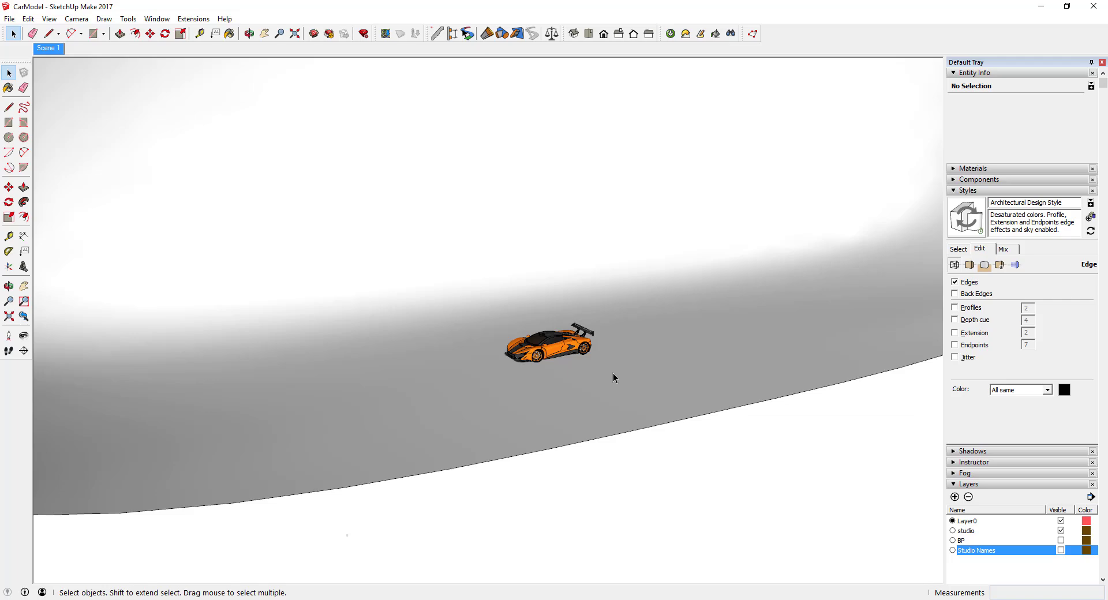
{"action": "scroll", "coordinate": [587, 390], "scroll_direction": "up", "scroll_amount": 8}
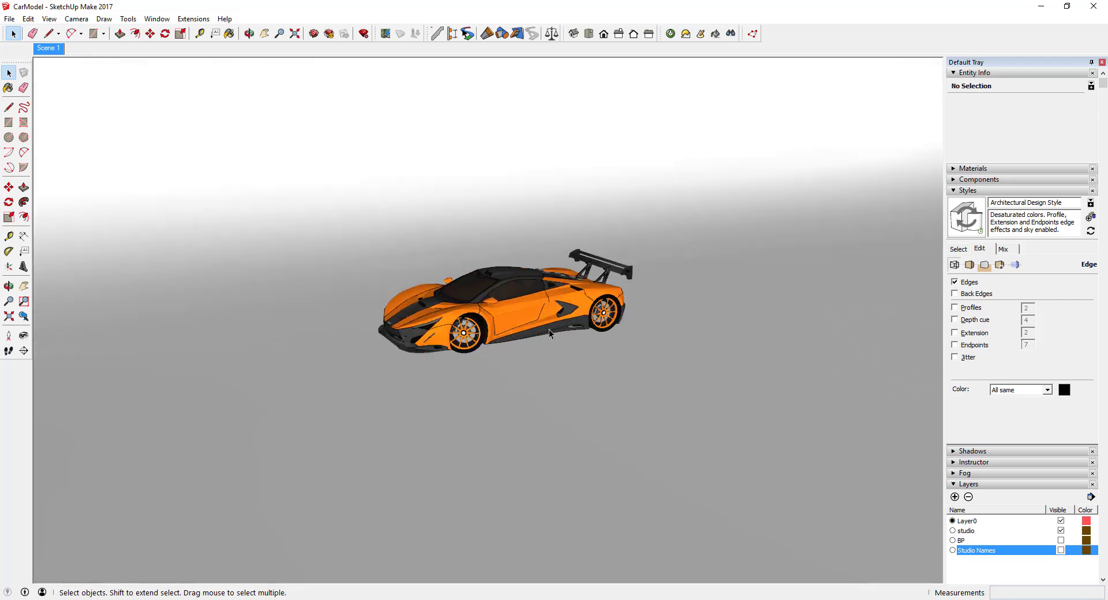
{"action": "middle_click_drag", "start_coordinate": [500, 294], "coordinate": [606, 251]}
{"action": "scroll", "coordinate": [529, 261], "scroll_direction": "up", "scroll_amount": 4}
{"action": "scroll", "coordinate": [528, 261], "scroll_direction": "up", "scroll_amount": 2}
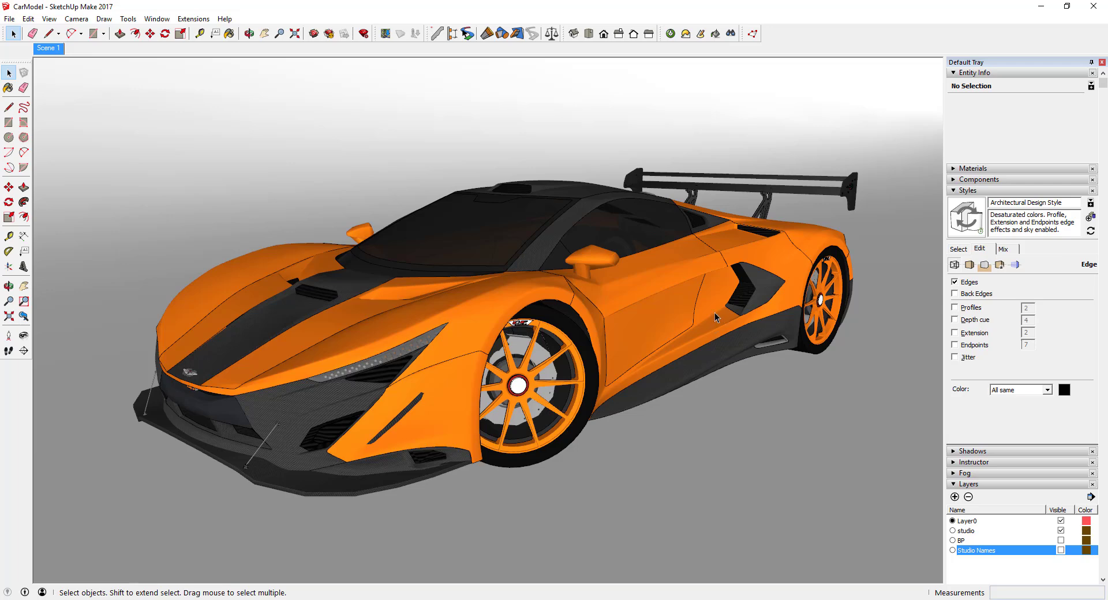
{"action": "middle_click_drag", "start_coordinate": [692, 319], "coordinate": [674, 253]}
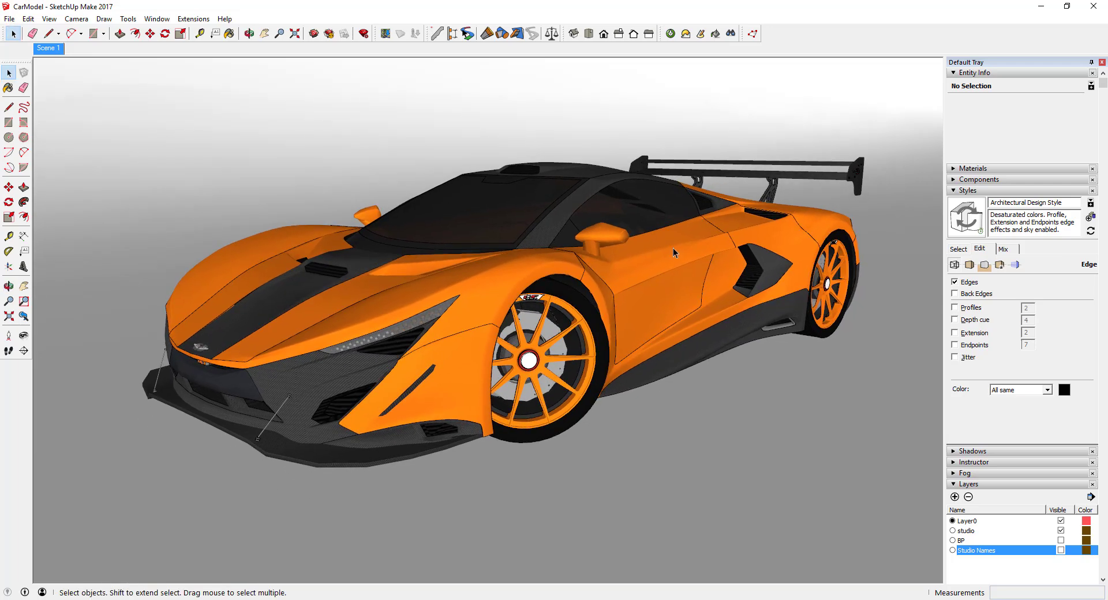
Render the current view with Twilight Render using the Easy preset 01. Prelim.
{"action": "left_click", "coordinate": [671, 34]}
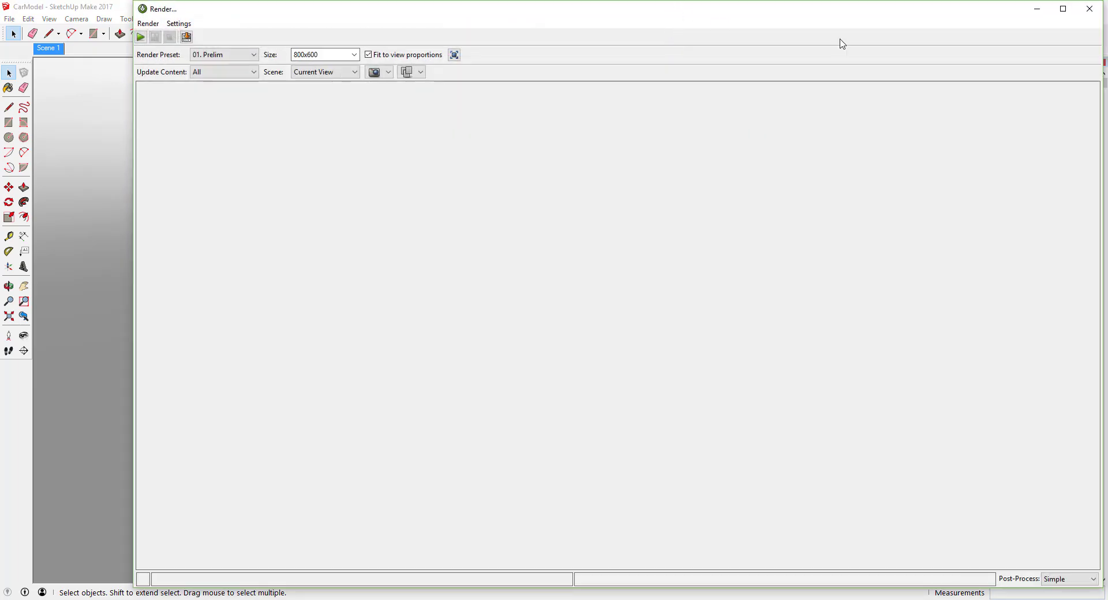
{"action": "left_click_drag", "start_coordinate": [846, 9], "coordinate": [1107, 29]}
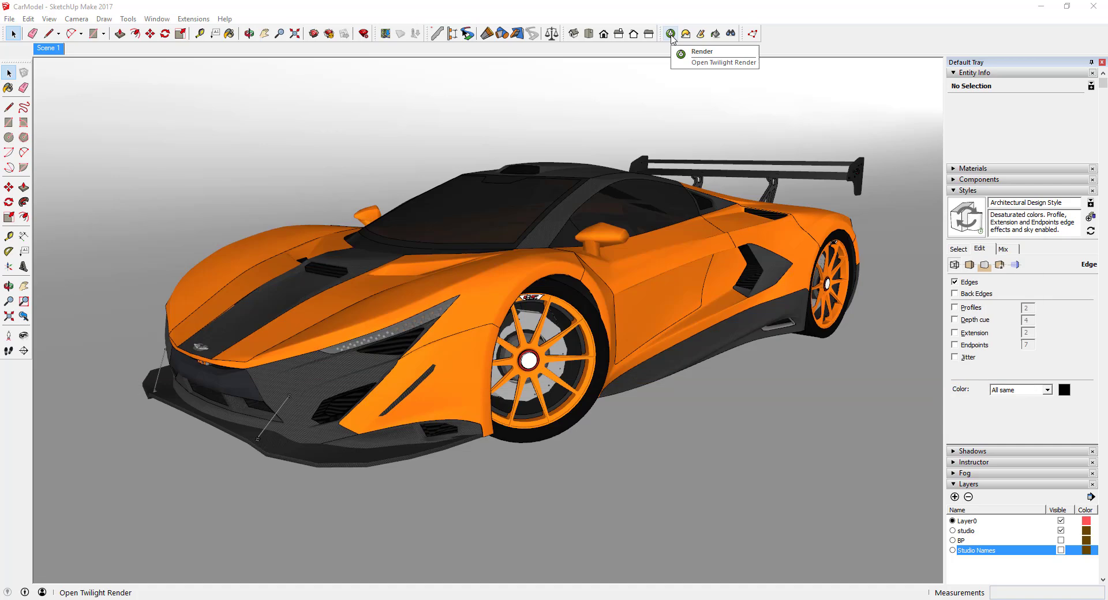
{"action": "left_click", "coordinate": [670, 35]}
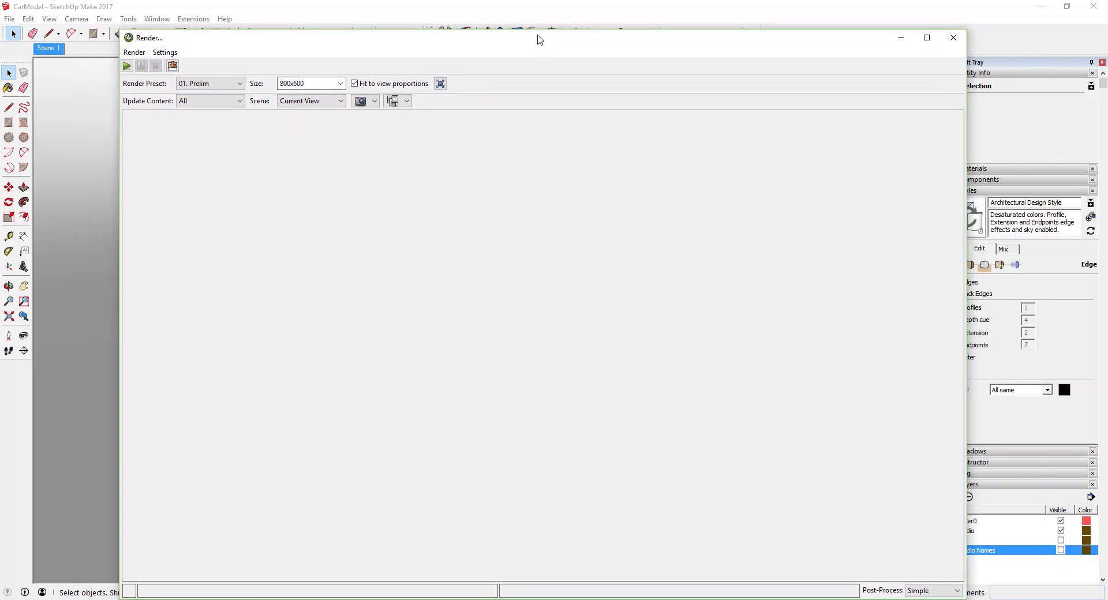
{"action": "mouse_move", "coordinate": [540, 39]}
{"action": "left_mouse_down"}
{"action": "mouse_move", "coordinate": [532, 121]}
{"action": "mouse_move", "coordinate": [551, 60]}
{"action": "left_mouse_up"}
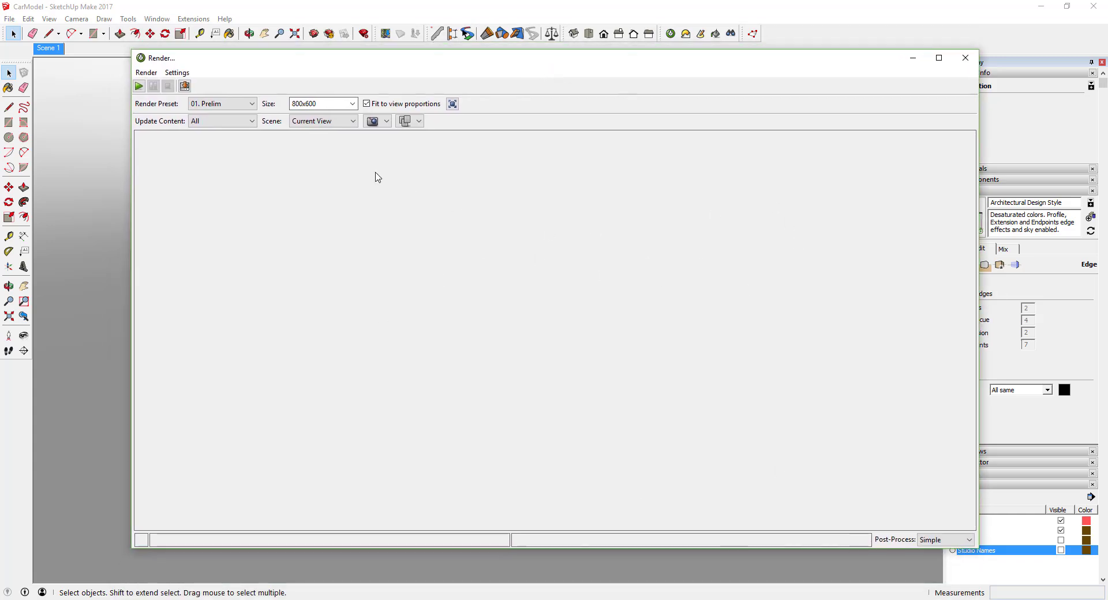
{"action": "left_click", "coordinate": [251, 104]}
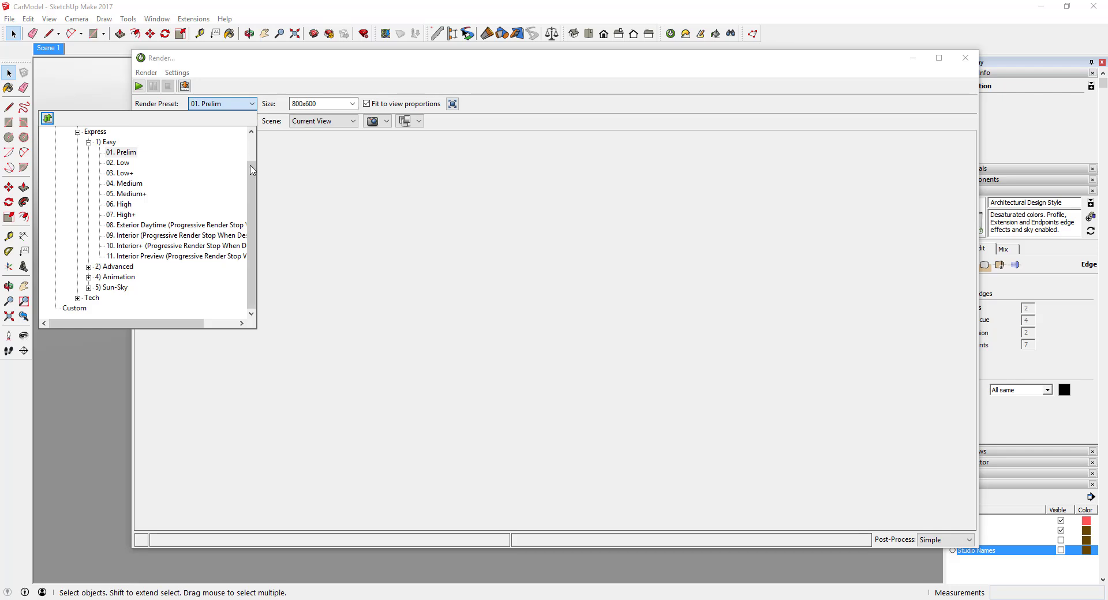
{"action": "scroll", "coordinate": [243, 154], "scroll_direction": "up", "scroll_amount": 1}
{"action": "scroll", "coordinate": [244, 154], "scroll_direction": "down", "scroll_amount": 1}
{"action": "left_click", "coordinate": [126, 153]}
{"action": "left_click", "coordinate": [396, 229]}
{"action": "left_click", "coordinate": [139, 86]}
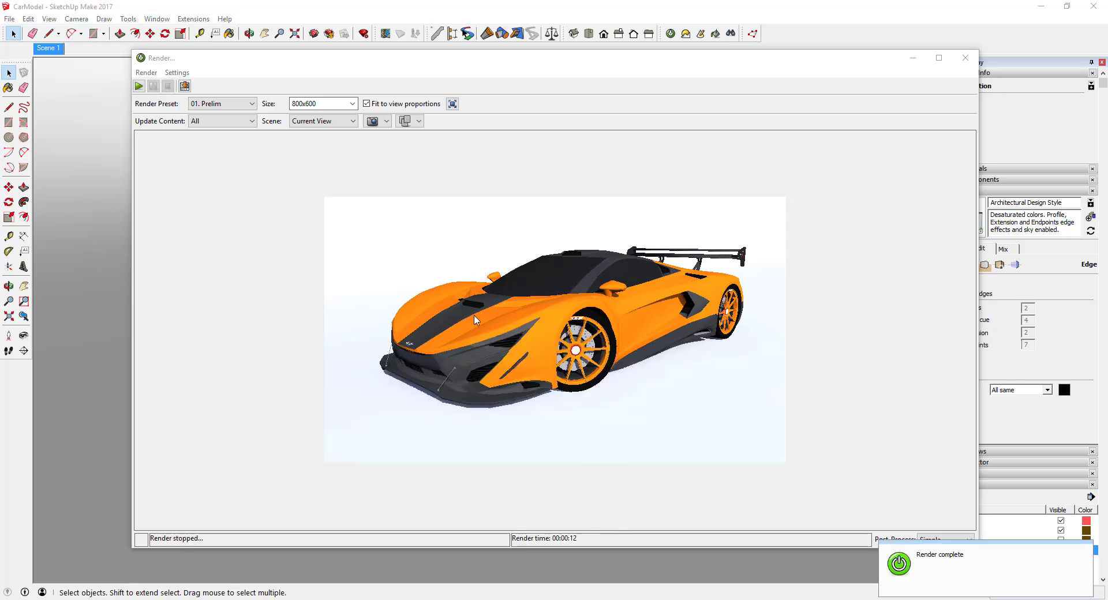
Move the render window aside and close the finished preview render to return to the model.
{"action": "mouse_move", "coordinate": [541, 60]}
{"action": "left_mouse_down"}
{"action": "mouse_move", "coordinate": [1107, 63]}
{"action": "mouse_move", "coordinate": [495, 57]}
{"action": "mouse_move", "coordinate": [1107, 47]}
{"action": "mouse_move", "coordinate": [497, 60]}
{"action": "left_mouse_up"}
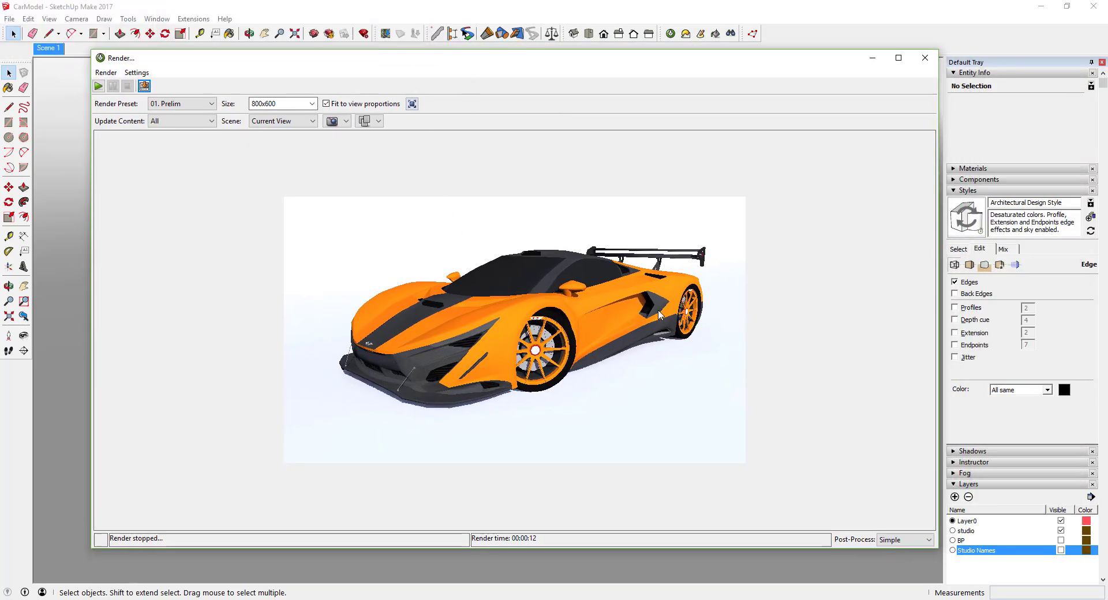
{"action": "left_click", "coordinate": [925, 64]}
{"action": "left_click", "coordinate": [500, 294]}
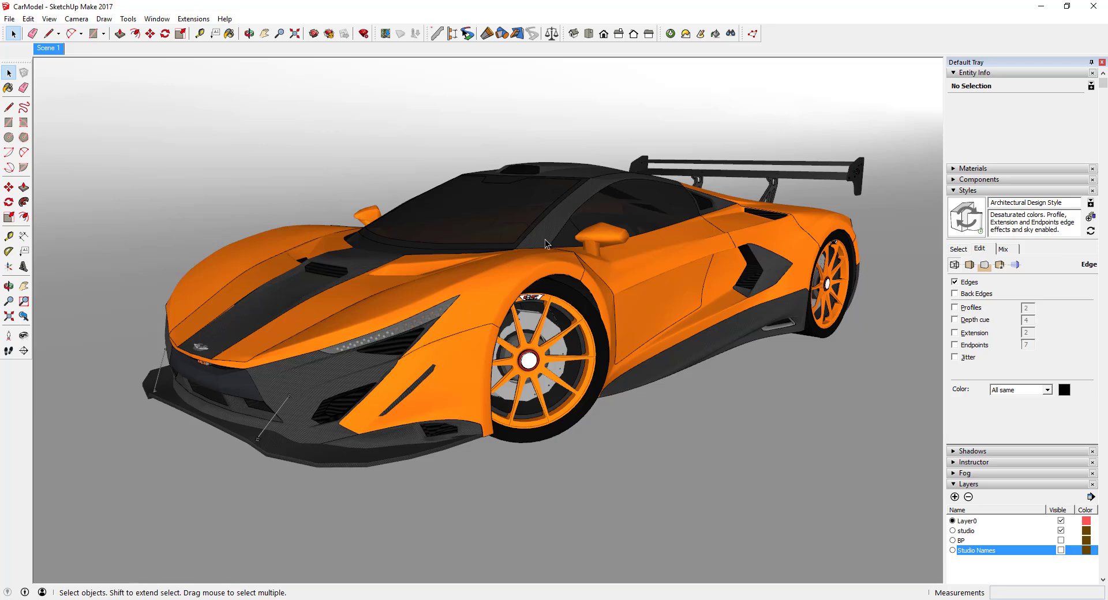
Pick the car's orange body material in Twilight's material editor and apply the Car Paint White Reflection template.
{"action": "left_click", "coordinate": [715, 34]}
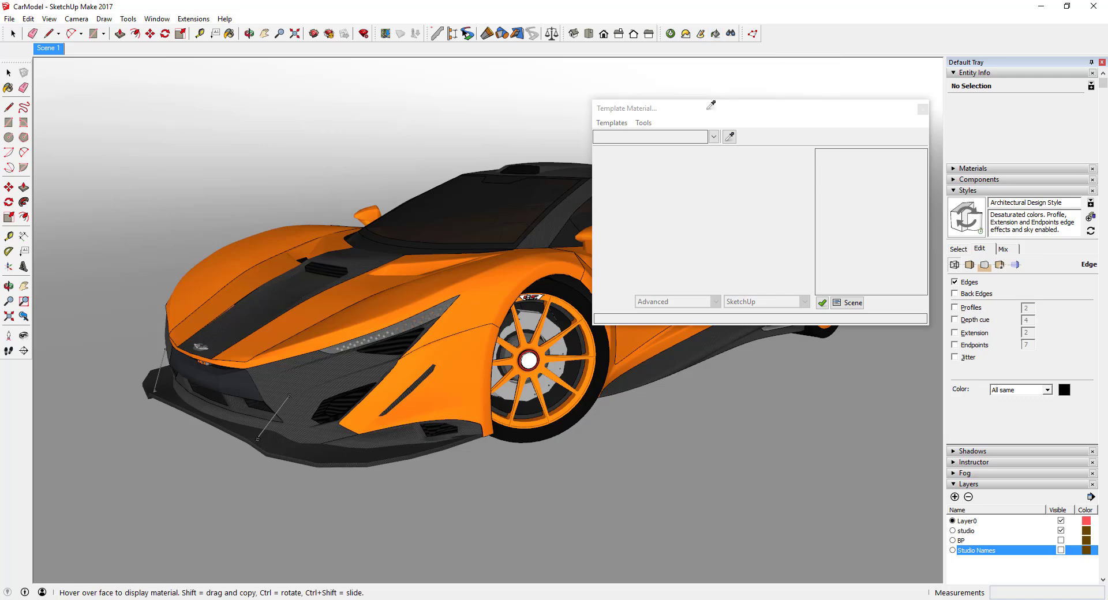
{"action": "left_click", "coordinate": [732, 139]}
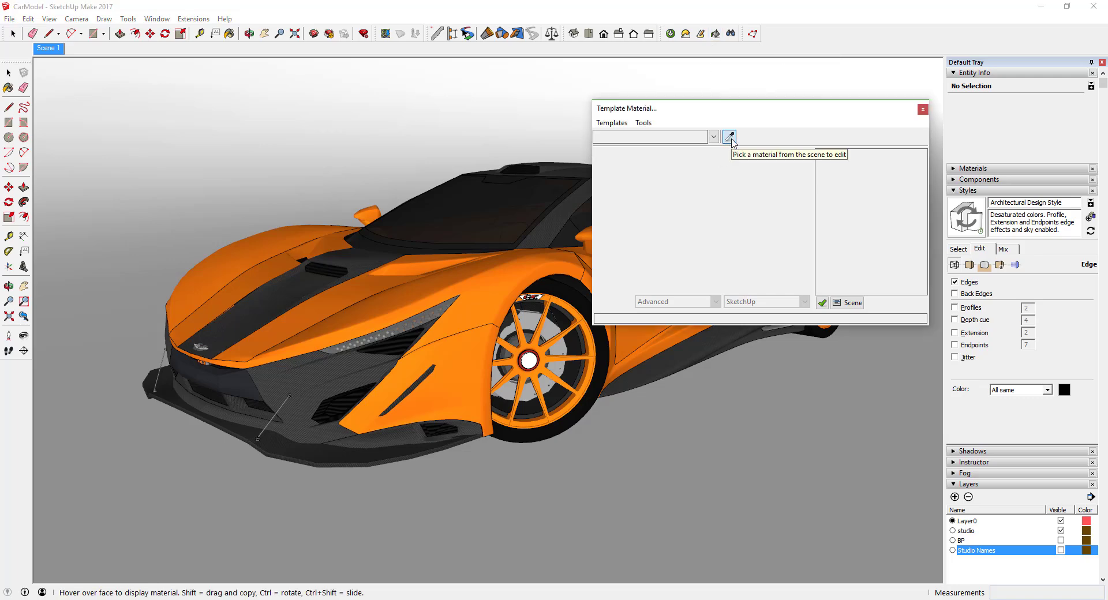
{"action": "left_click", "coordinate": [486, 306]}
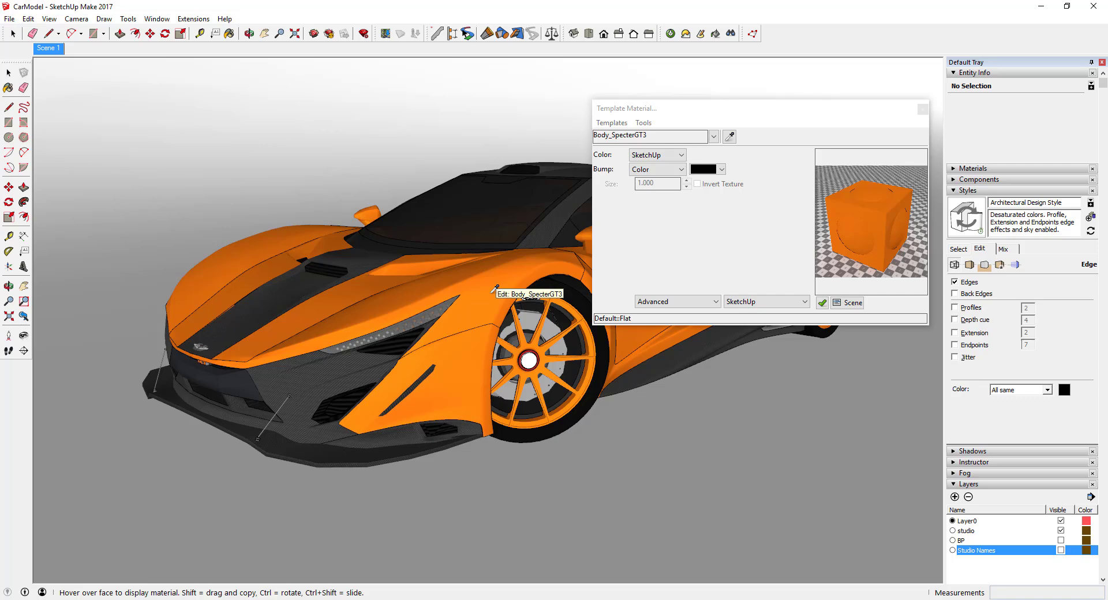
{"action": "left_click", "coordinate": [622, 123]}
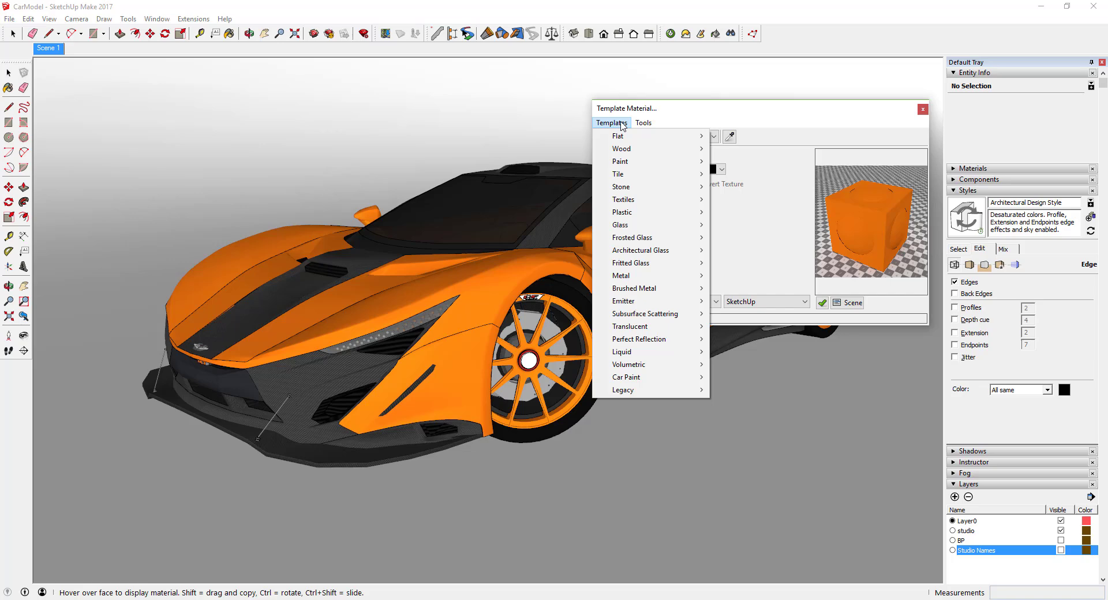
{"action": "mouse_move", "coordinate": [640, 379]}
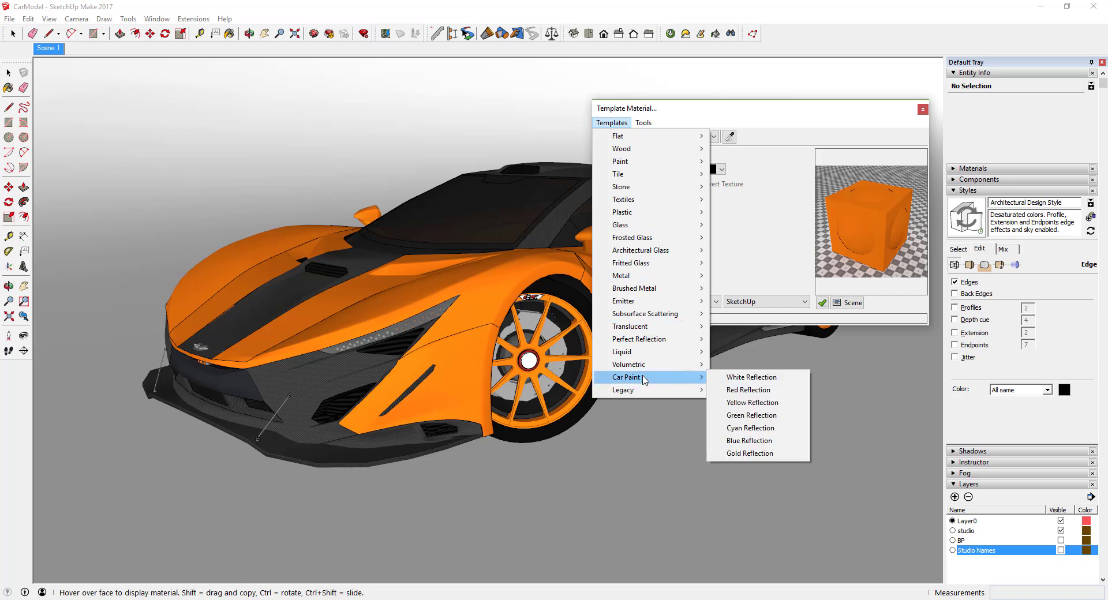
{"action": "left_click", "coordinate": [743, 379]}
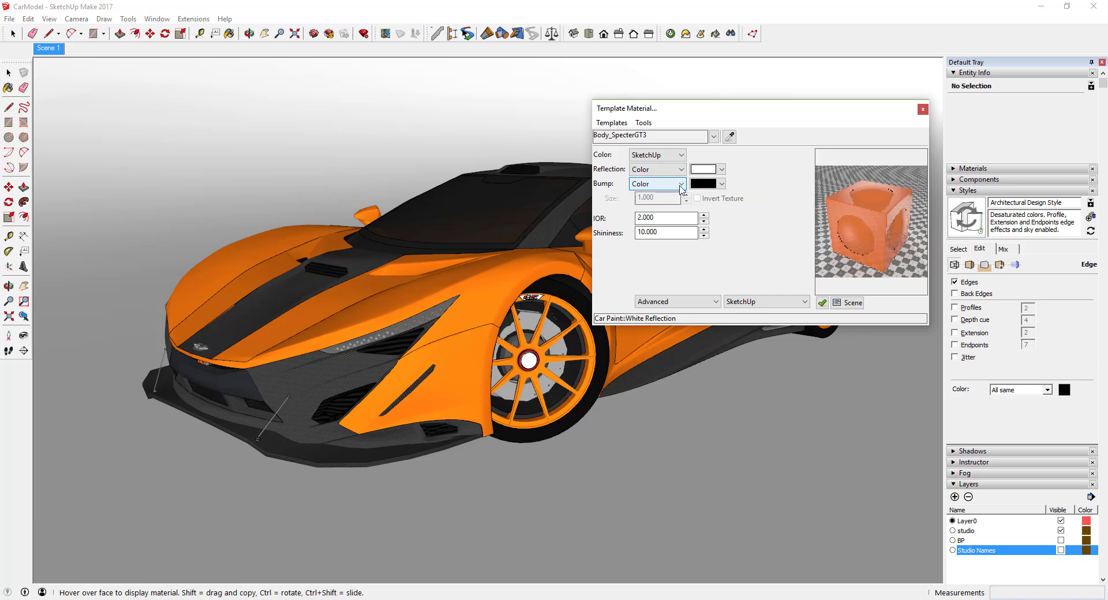
Set the body material's bump source to SketchUp and render the current view again with the 01. Prelim preset.
{"action": "left_click", "coordinate": [681, 184]}
{"action": "left_click", "coordinate": [671, 196]}
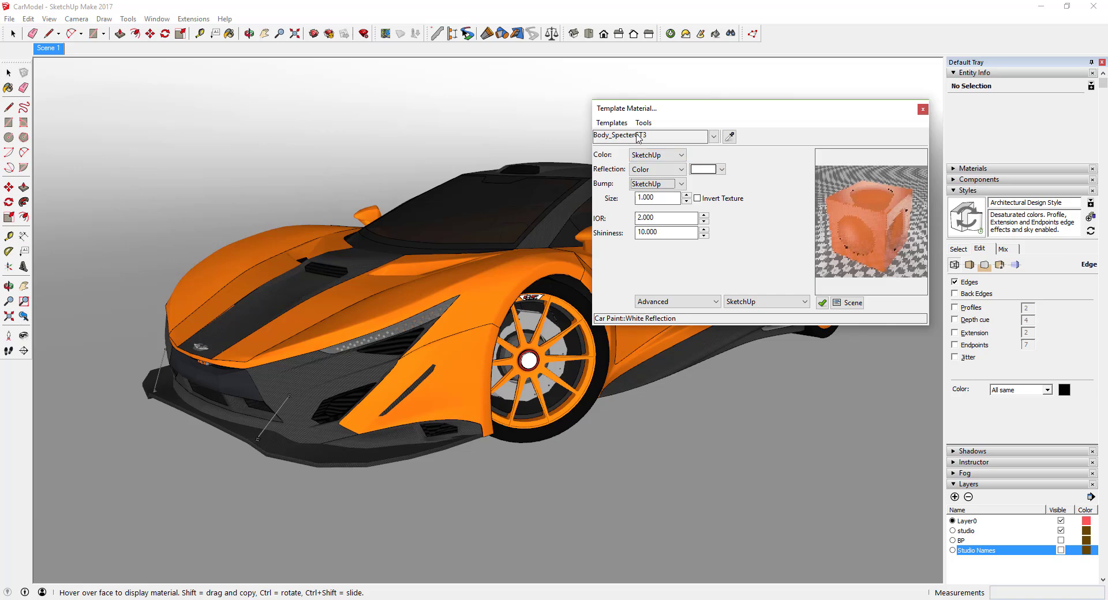
{"action": "left_click", "coordinate": [923, 109]}
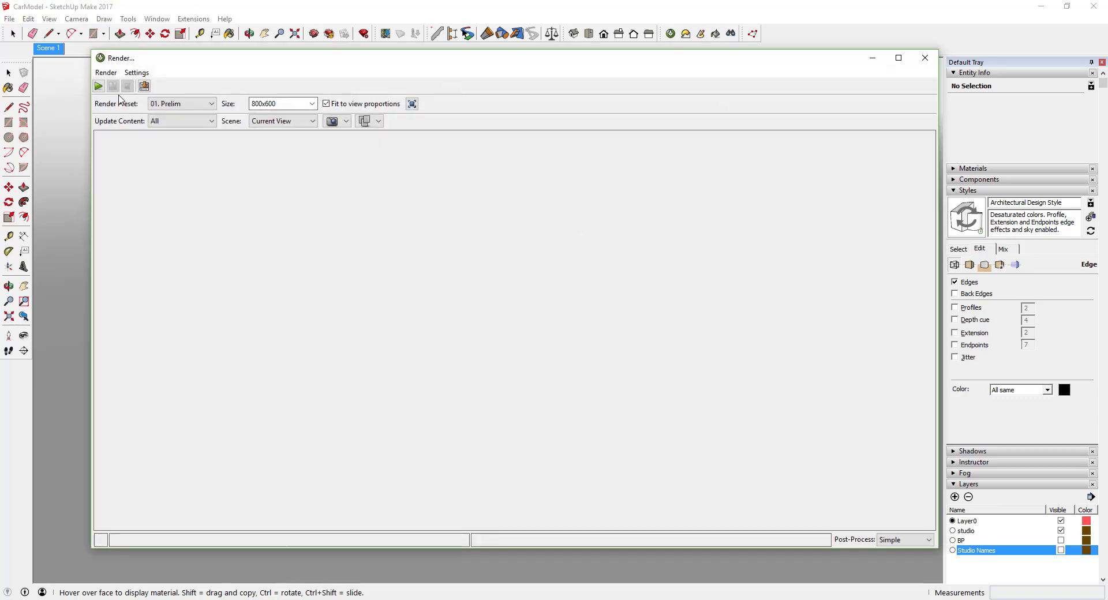
{"action": "left_click", "coordinate": [98, 85]}
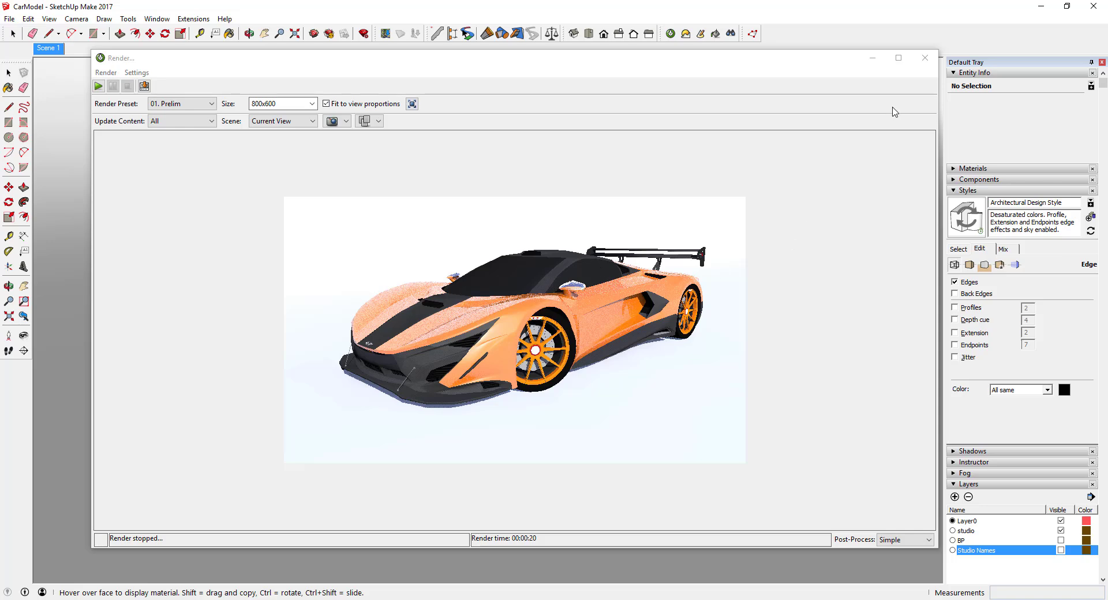
Close the finished render without saving it and apply the Plastic Shiny template to the carbon-fibre material on the car's front.
{"action": "left_click", "coordinate": [925, 58]}
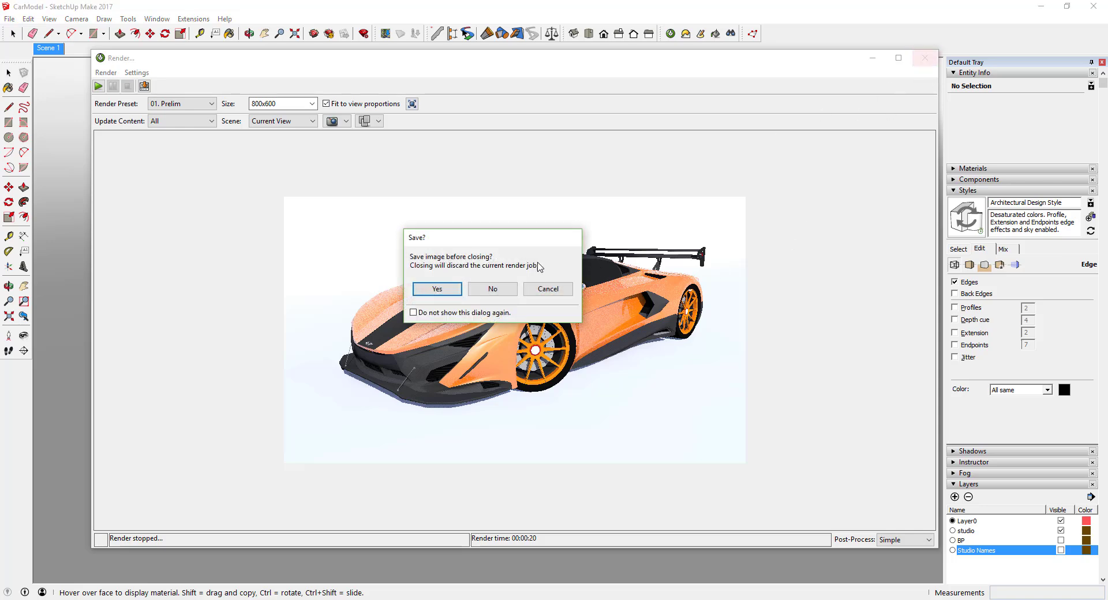
{"action": "left_click", "coordinate": [500, 291]}
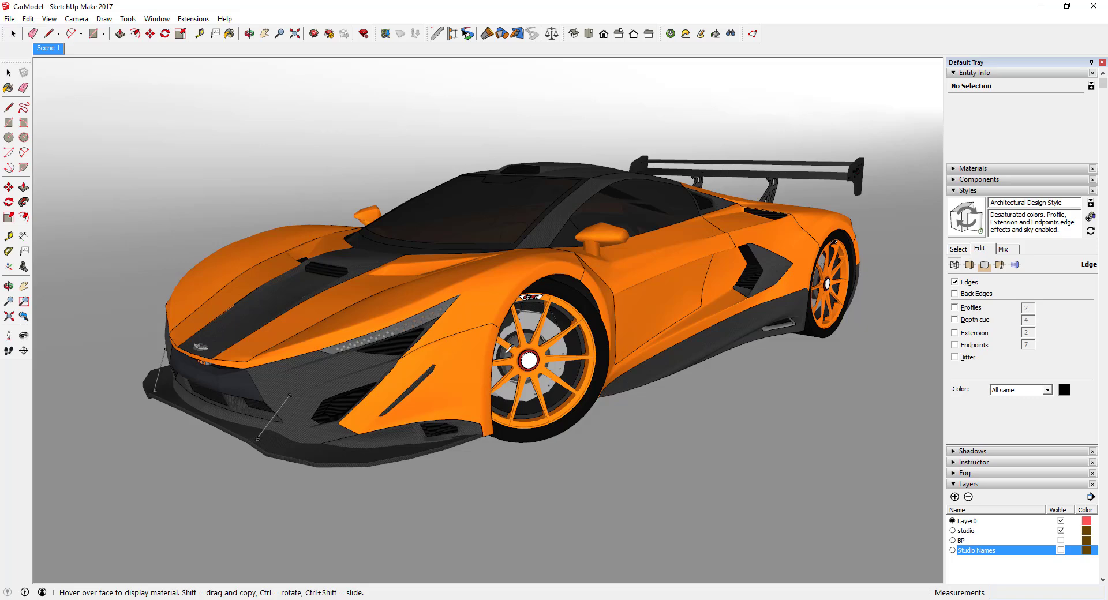
{"action": "left_click", "coordinate": [317, 376]}
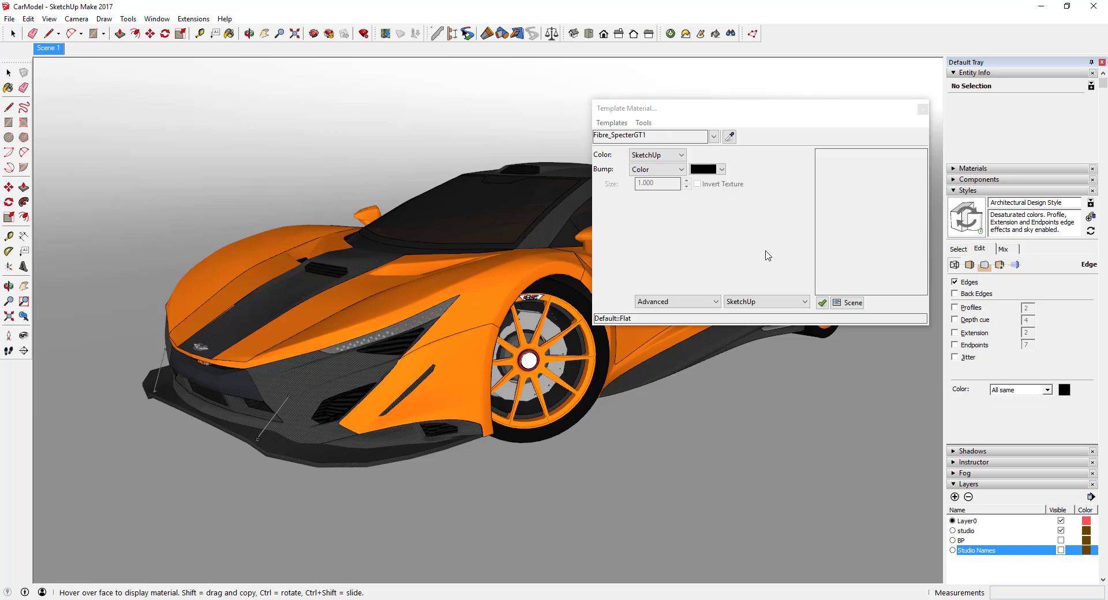
{"action": "left_click", "coordinate": [610, 124]}
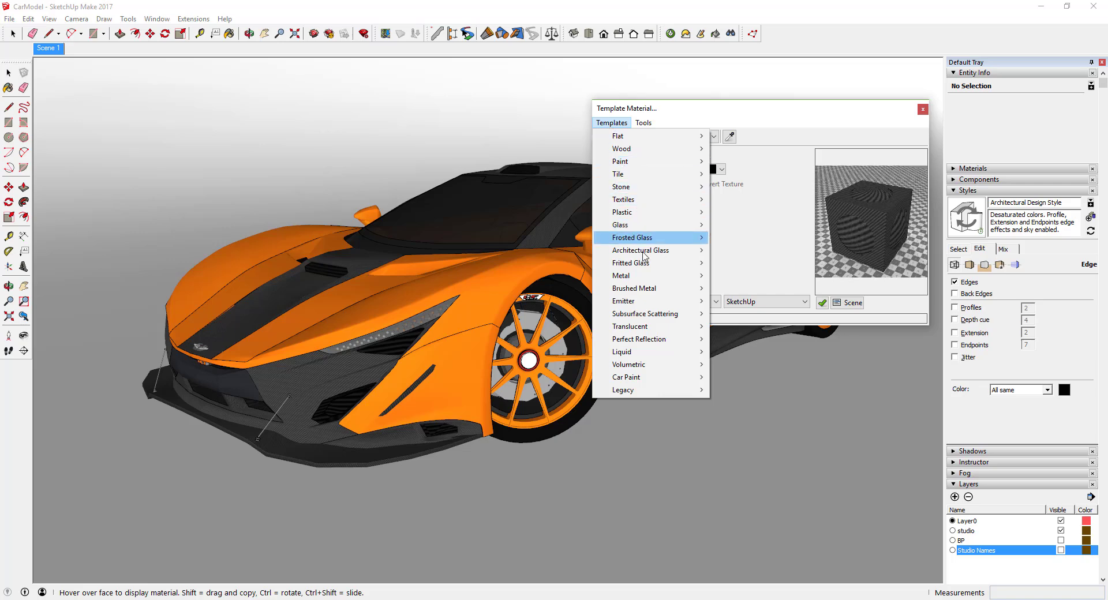
{"action": "mouse_move", "coordinate": [653, 290]}
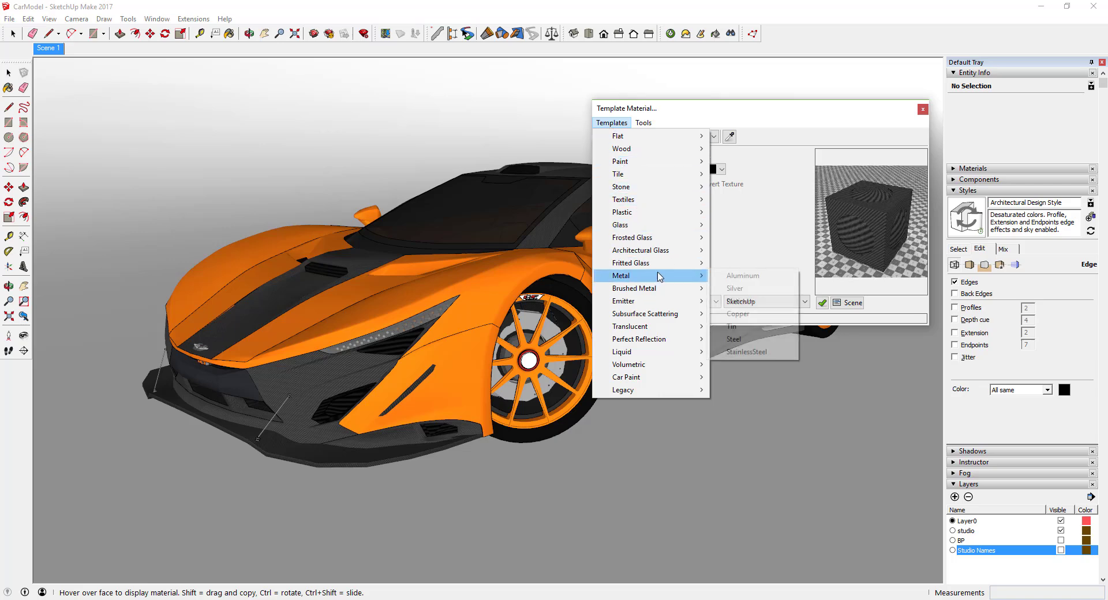
{"action": "mouse_move", "coordinate": [657, 224]}
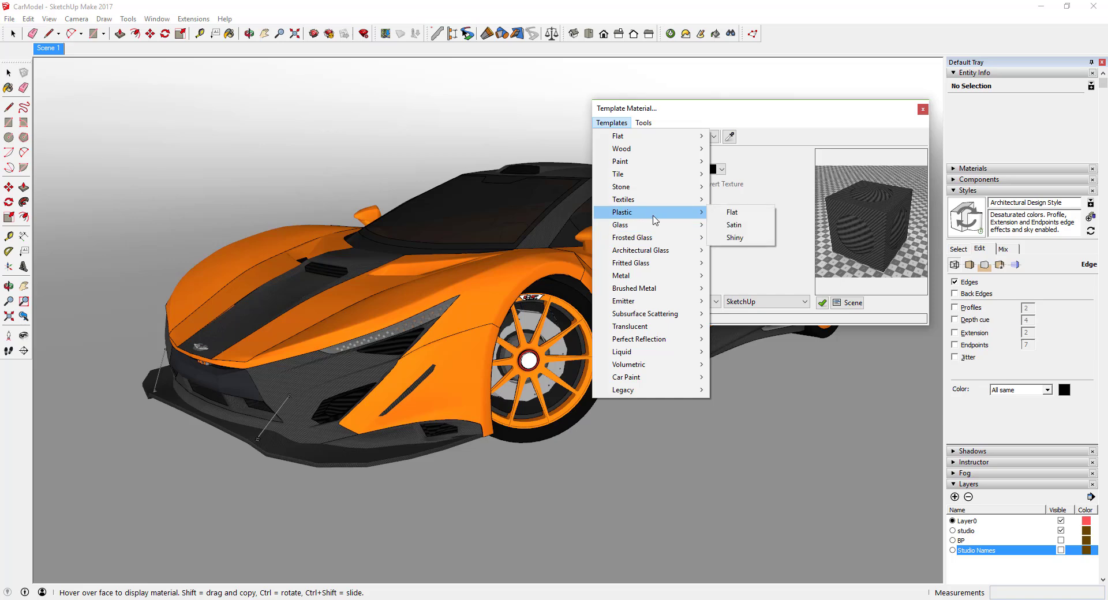
{"action": "left_click", "coordinate": [736, 239]}
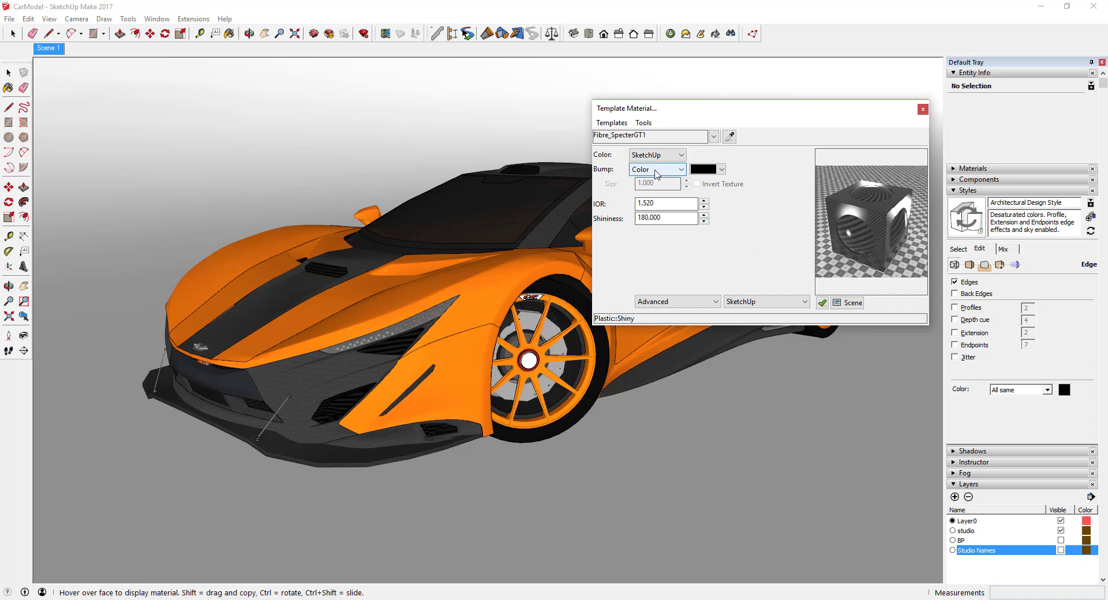
Pick the headlight cover material with the eyedropper and apply the Glass Common template to it.
{"action": "left_click", "coordinate": [730, 137]}
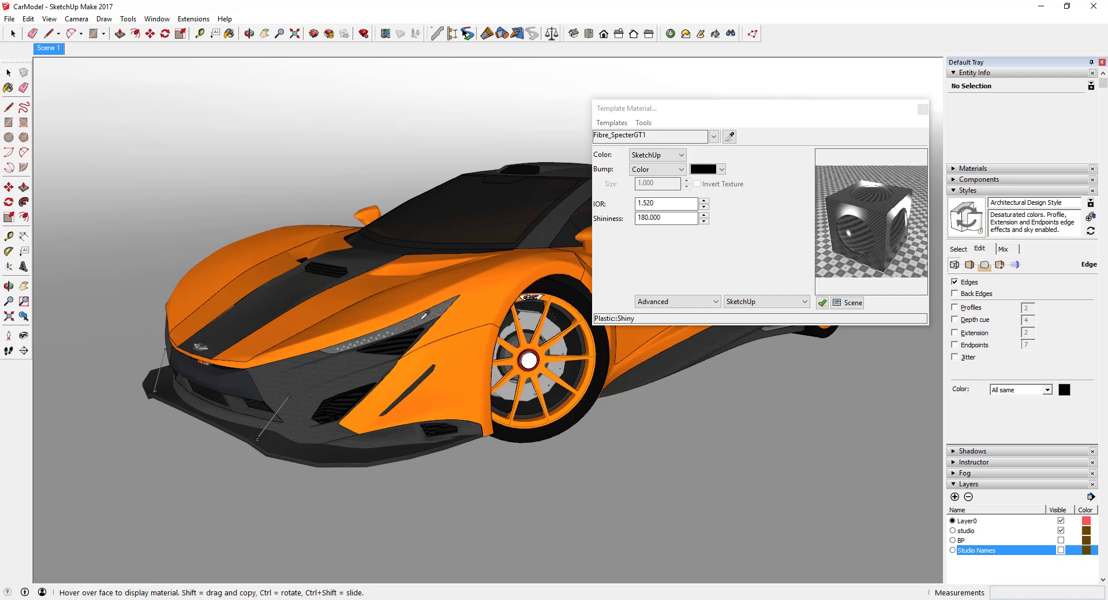
{"action": "scroll", "coordinate": [406, 318], "scroll_direction": "up", "scroll_amount": 3}
{"action": "scroll", "coordinate": [397, 336], "scroll_direction": "up", "scroll_amount": 3}
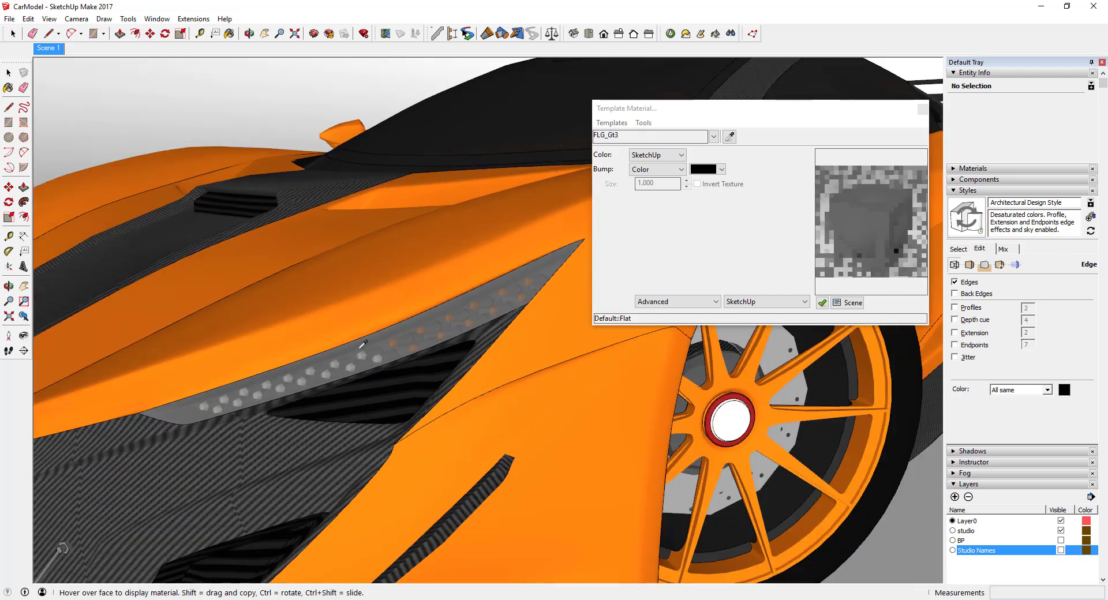
{"action": "left_click", "coordinate": [397, 335]}
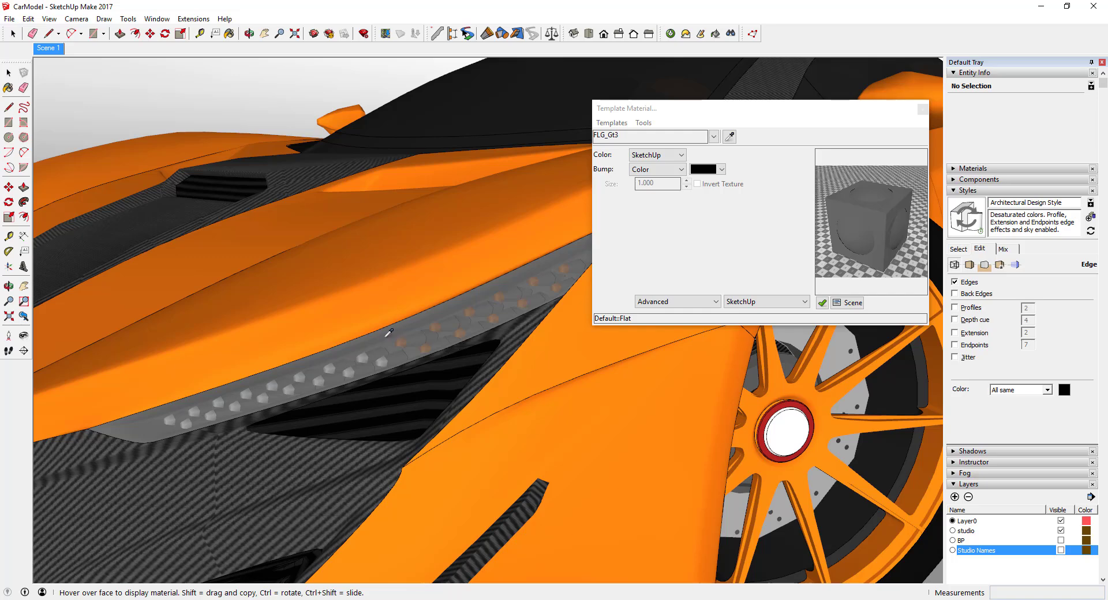
{"action": "left_click", "coordinate": [606, 124]}
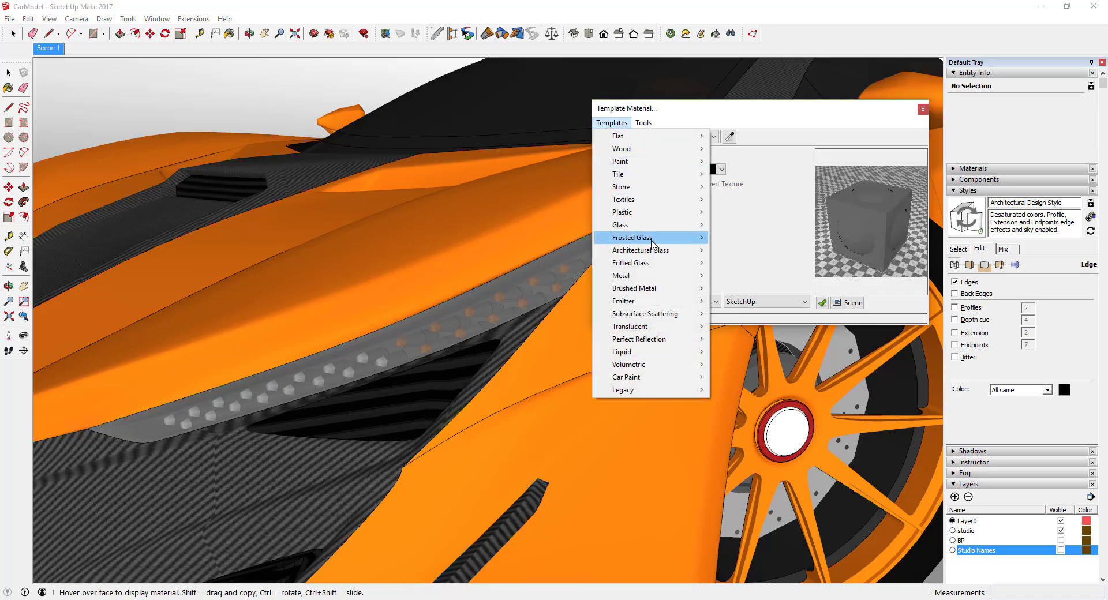
{"action": "mouse_move", "coordinate": [654, 223]}
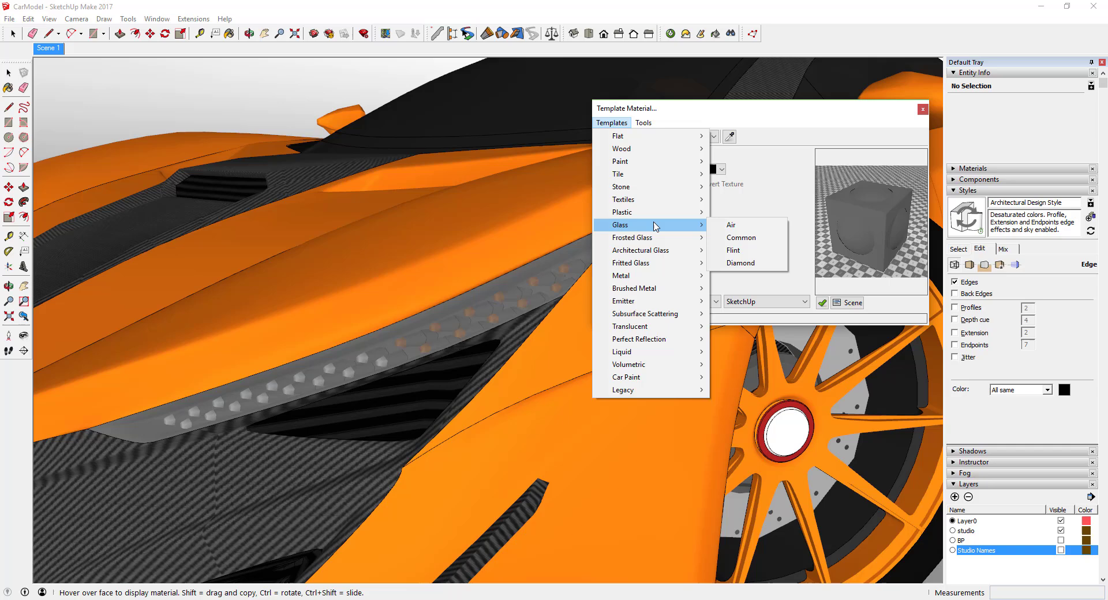
{"action": "left_click", "coordinate": [732, 240]}
{"action": "left_click", "coordinate": [711, 300]}
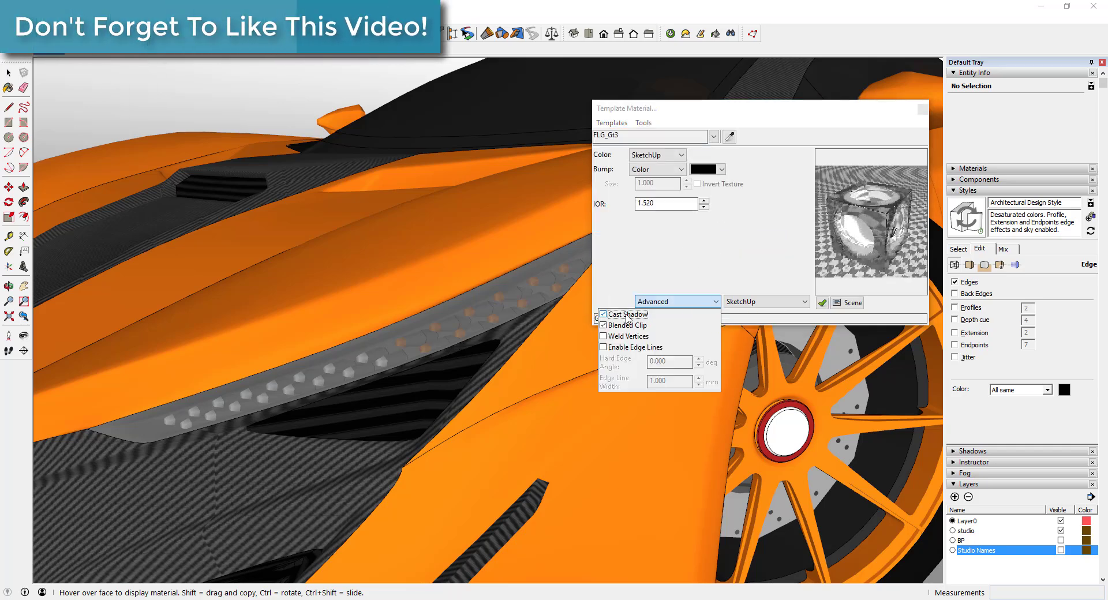
{"action": "left_click", "coordinate": [724, 245]}
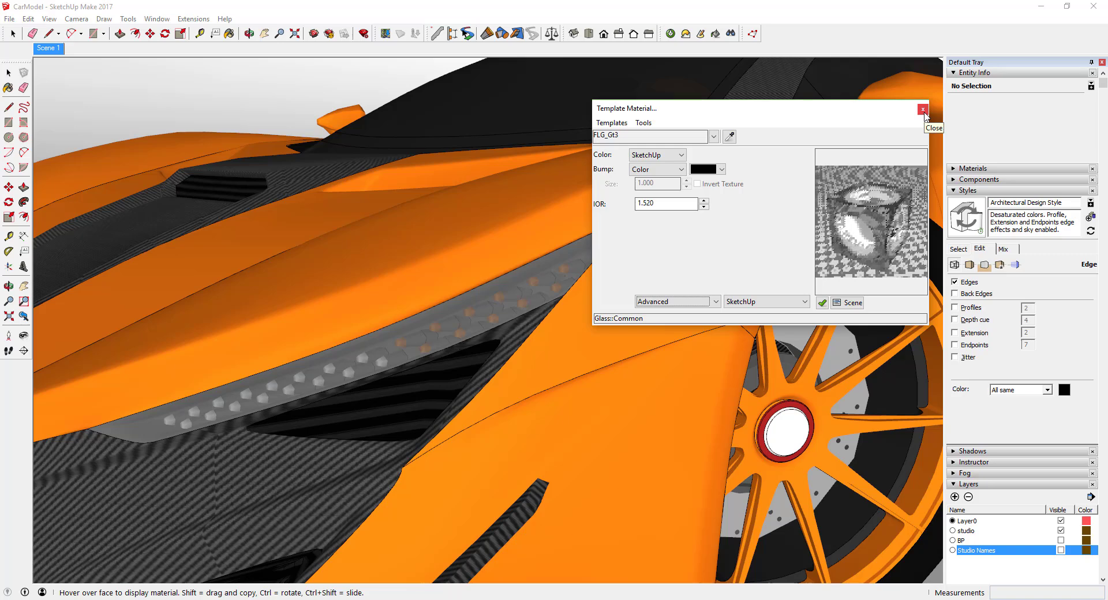
{"action": "left_click", "coordinate": [472, 307]}
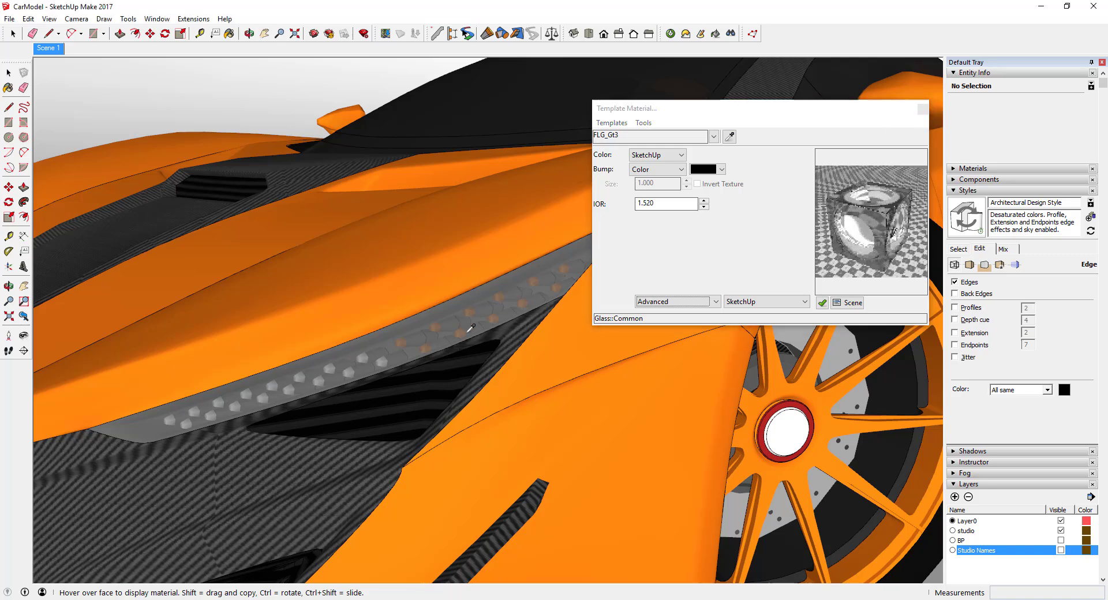
Pick the front air intake's material, try the Plastic Satin template and replace it with Plastic Flat.
{"action": "left_click", "coordinate": [714, 137]}
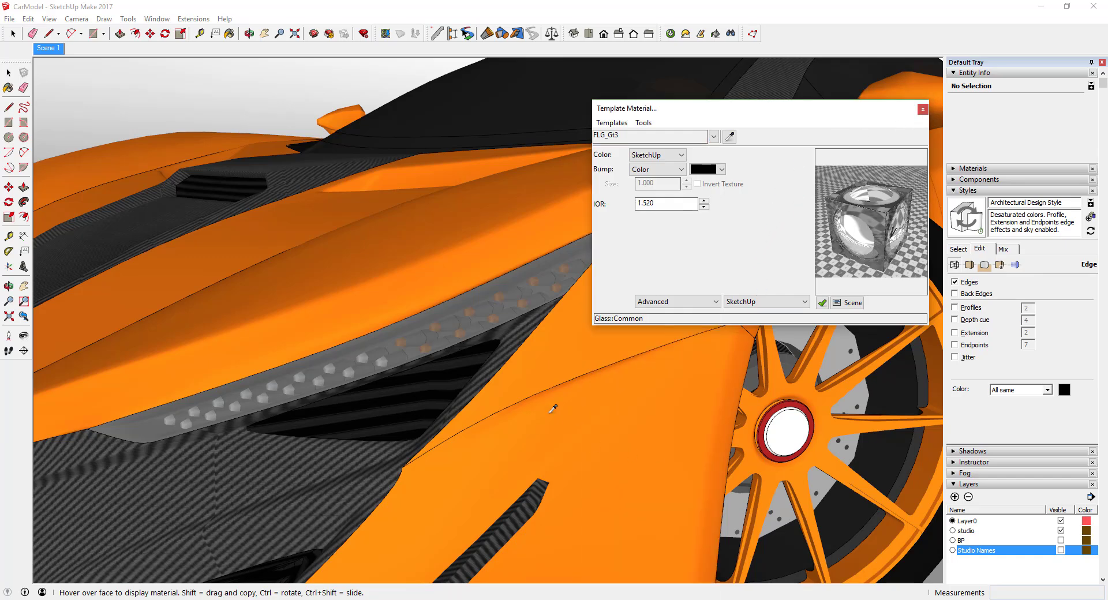
{"action": "scroll", "coordinate": [511, 404], "scroll_direction": "down", "scroll_amount": 5}
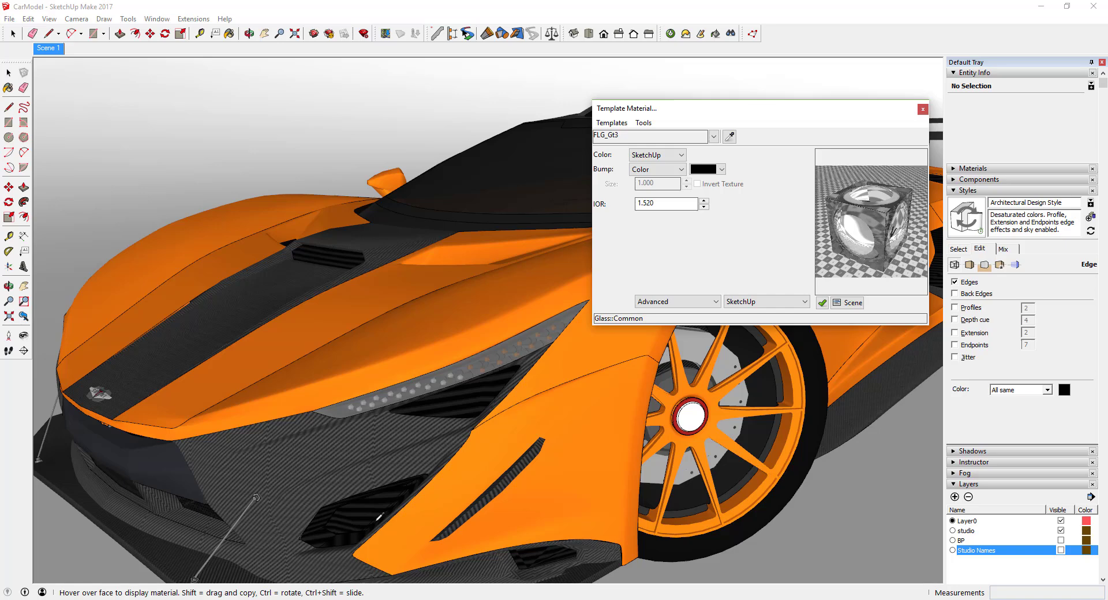
{"action": "scroll", "coordinate": [380, 517], "scroll_direction": "up", "scroll_amount": 5}
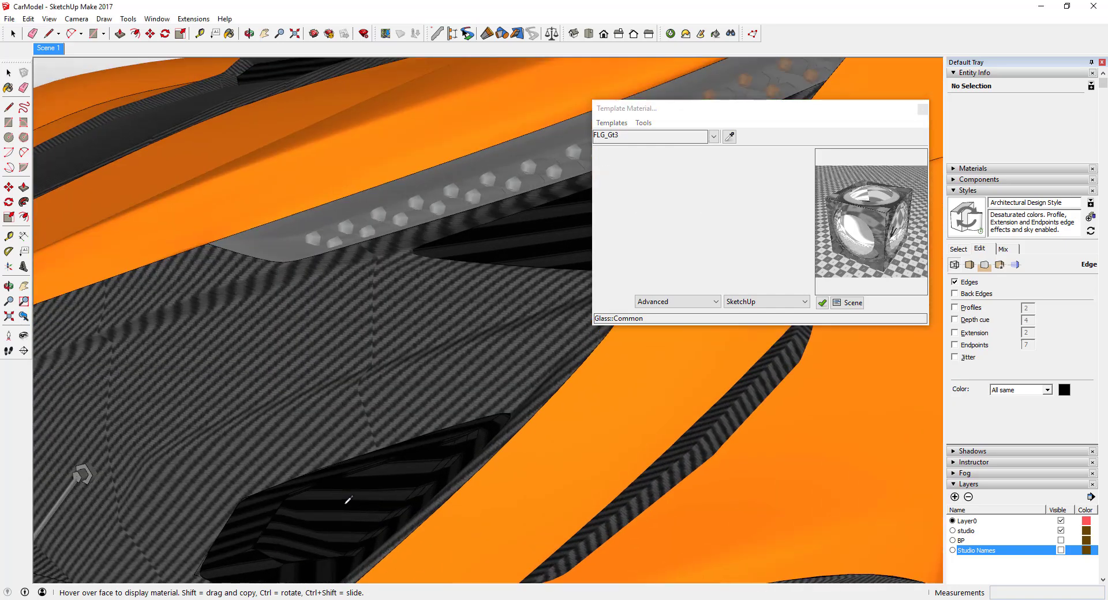
{"action": "scroll", "coordinate": [379, 500], "scroll_direction": "down", "scroll_amount": 3}
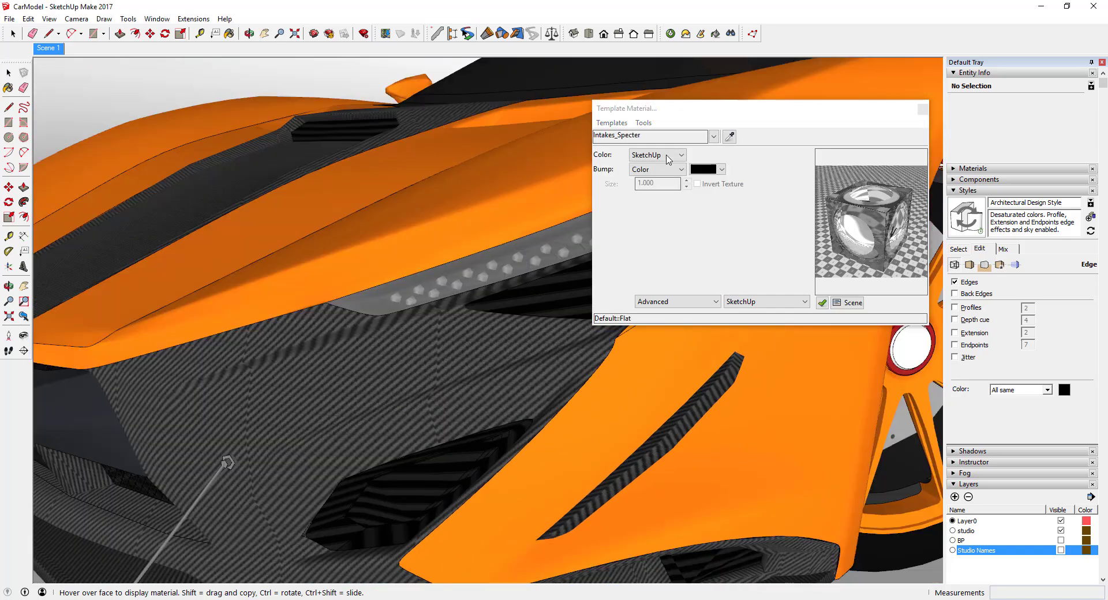
{"action": "left_click", "coordinate": [610, 123]}
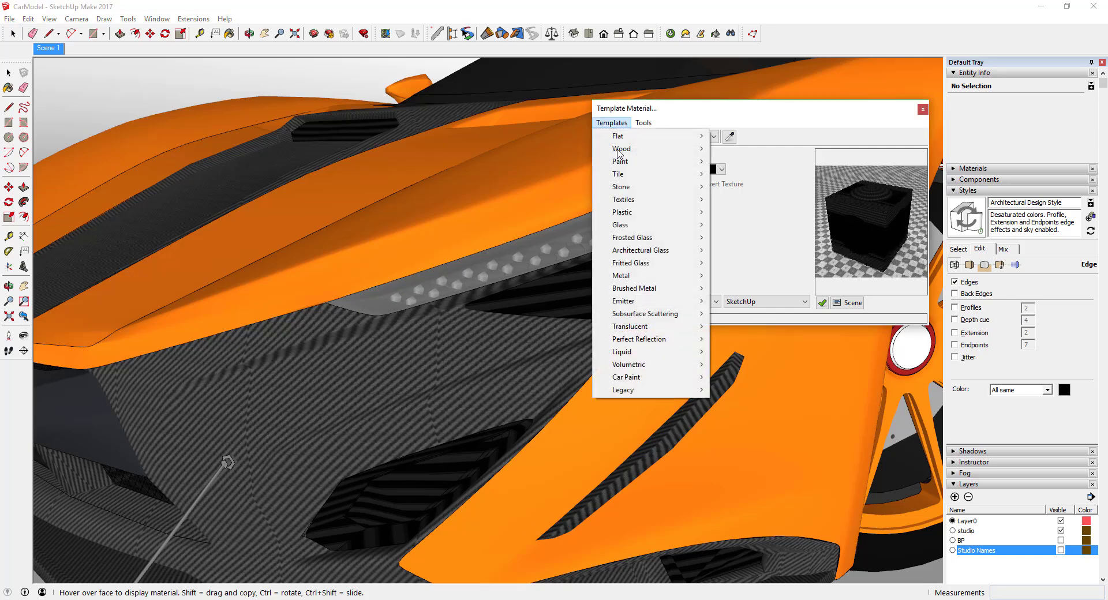
{"action": "mouse_move", "coordinate": [640, 212]}
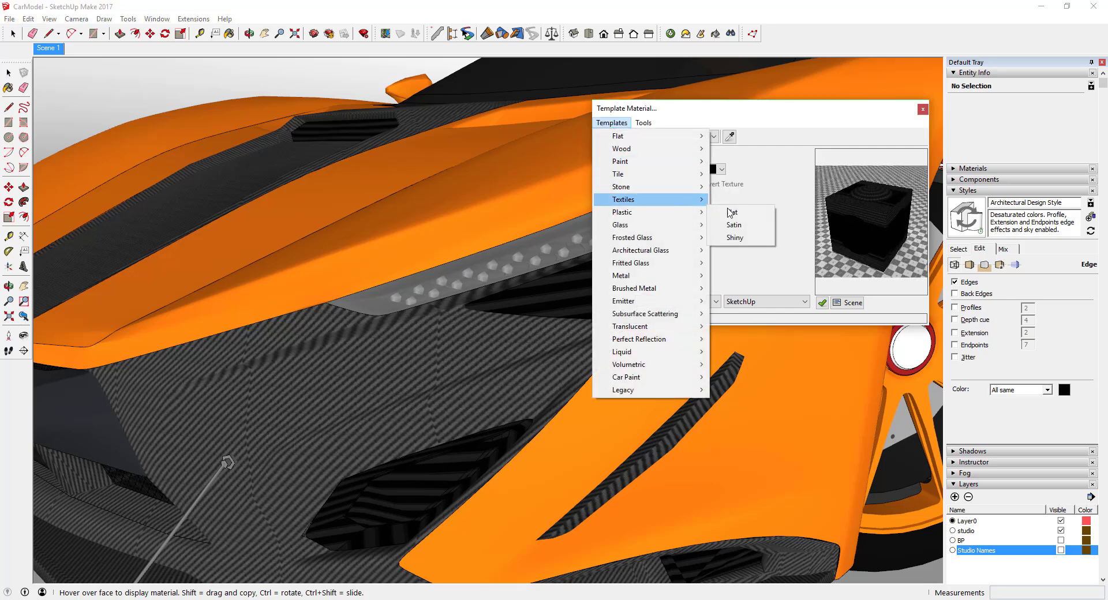
{"action": "left_click", "coordinate": [734, 225]}
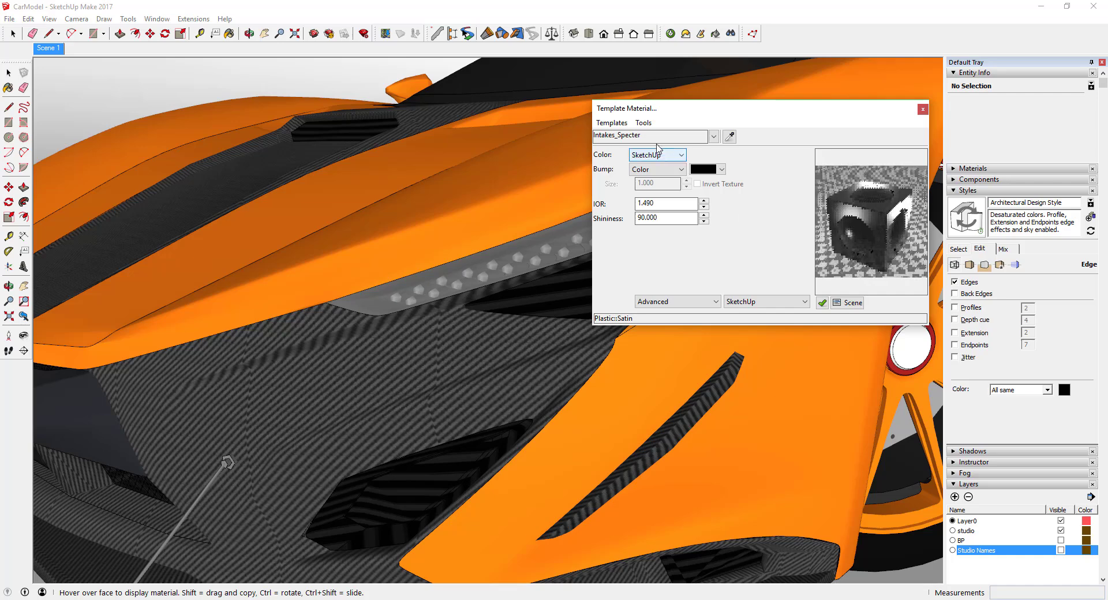
{"action": "left_click", "coordinate": [613, 124]}
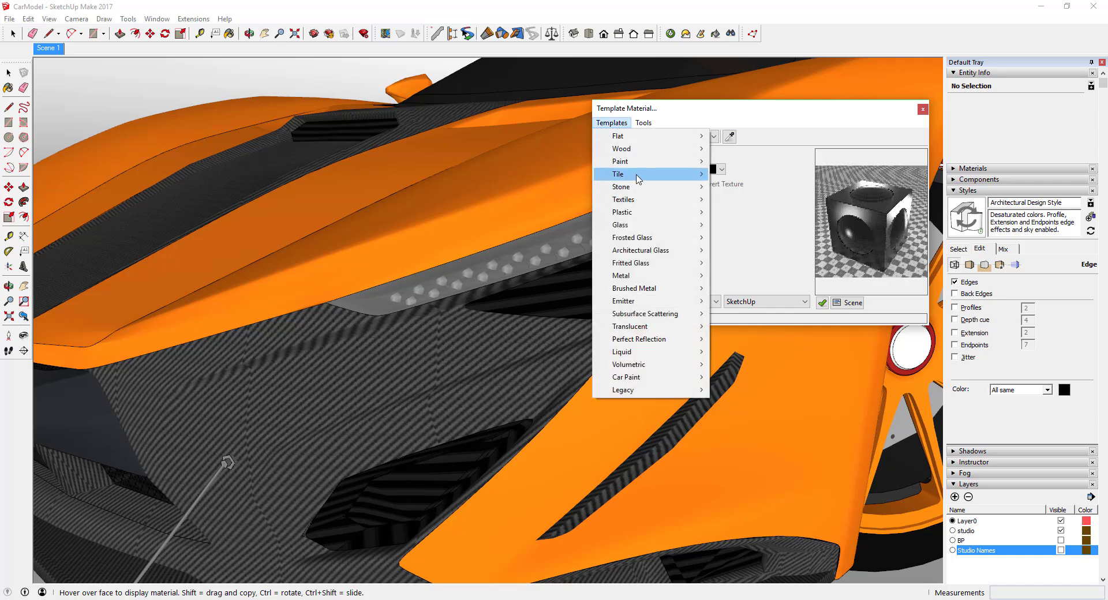
{"action": "mouse_move", "coordinate": [637, 215]}
{"action": "left_click", "coordinate": [732, 214]}
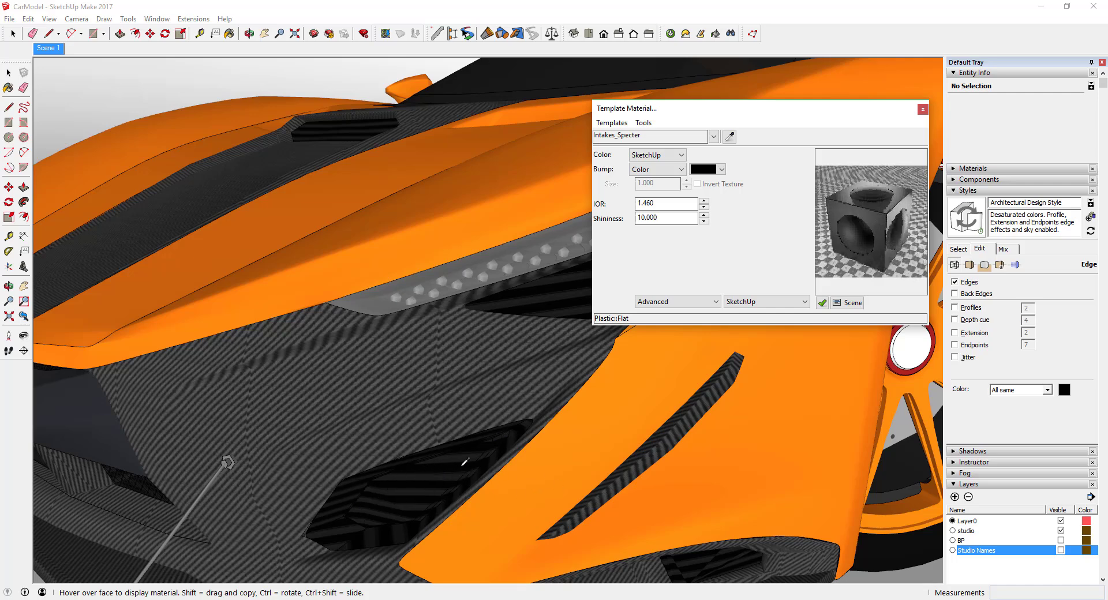
Pick the material of the front splitter's support rod and apply the Metal Aluminum template.
{"action": "scroll", "coordinate": [464, 461], "scroll_direction": "down", "scroll_amount": 5}
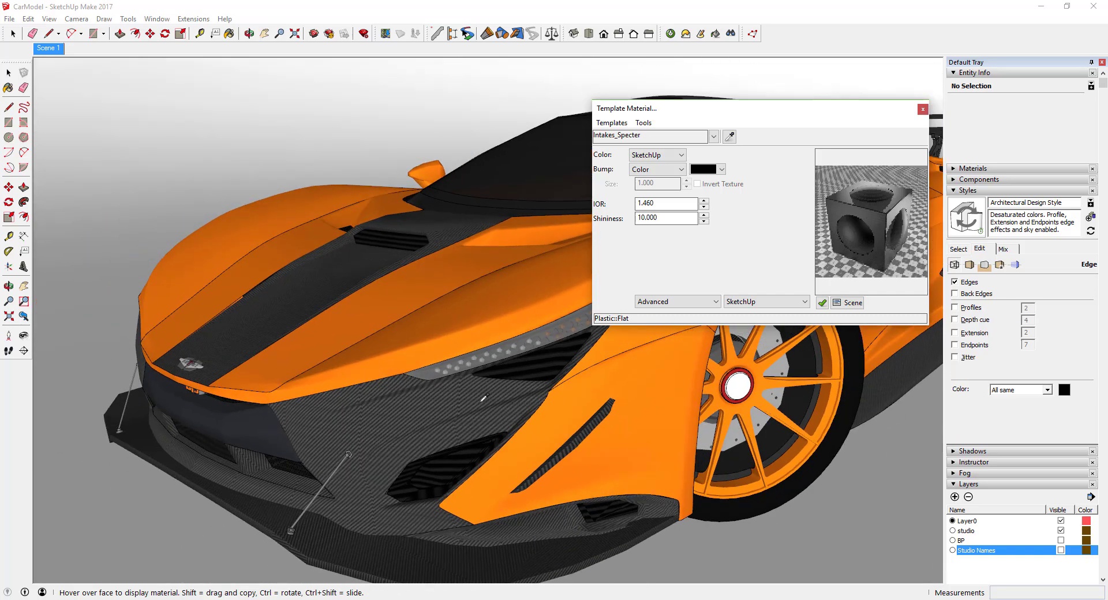
{"action": "middle_click_drag", "start_coordinate": [521, 375], "coordinate": [503, 371]}
{"action": "scroll", "coordinate": [340, 486], "scroll_direction": "up", "scroll_amount": 2}
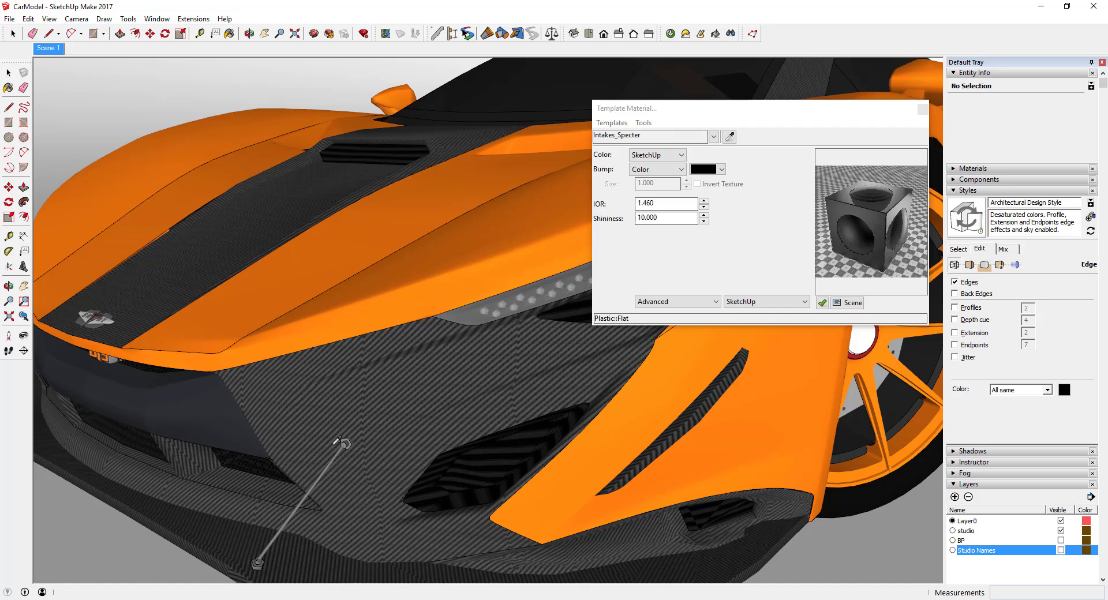
{"action": "scroll", "coordinate": [335, 468], "scroll_direction": "up", "scroll_amount": 2}
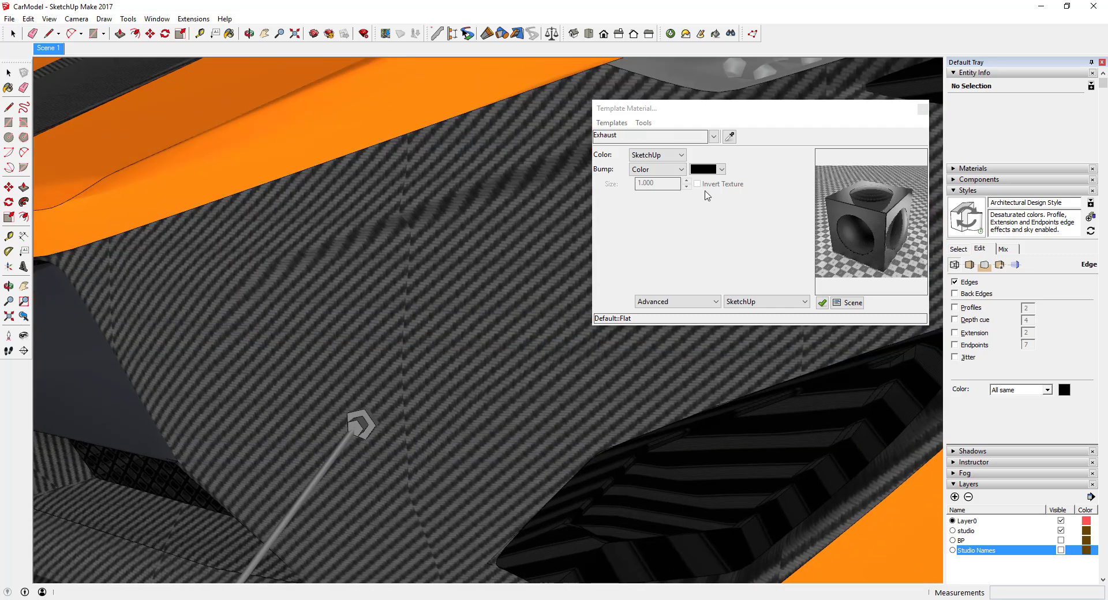
{"action": "left_click", "coordinate": [614, 125]}
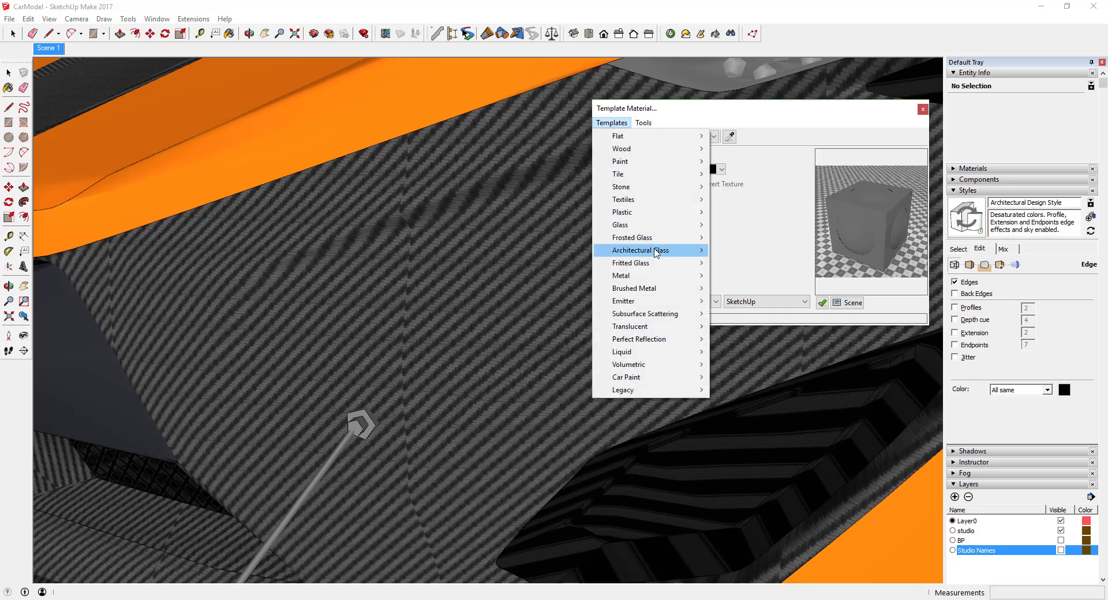
{"action": "mouse_move", "coordinate": [644, 279]}
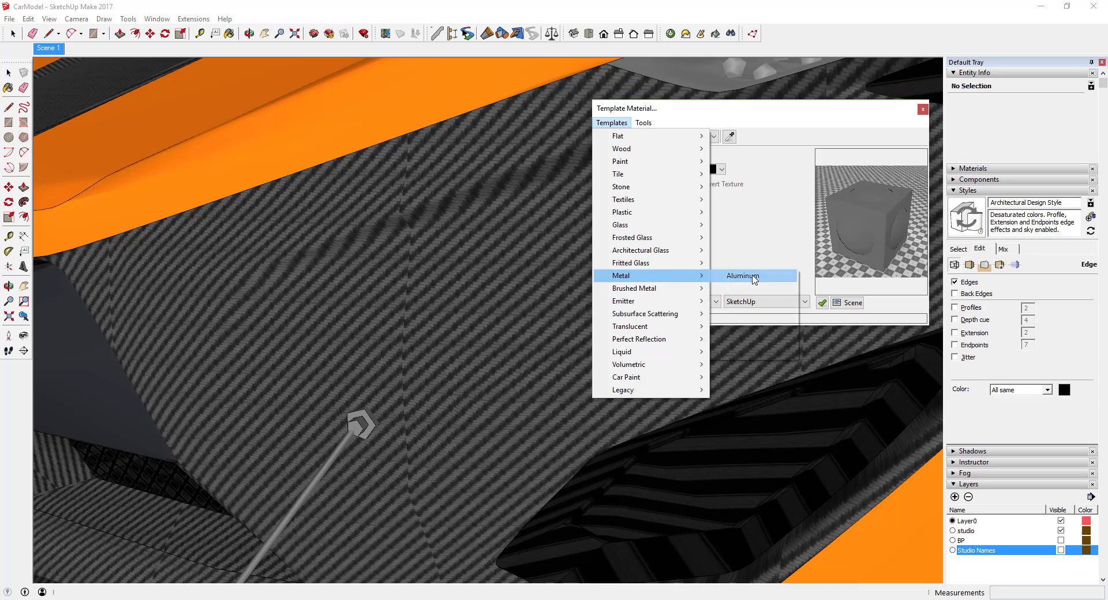
{"action": "left_click", "coordinate": [718, 276]}
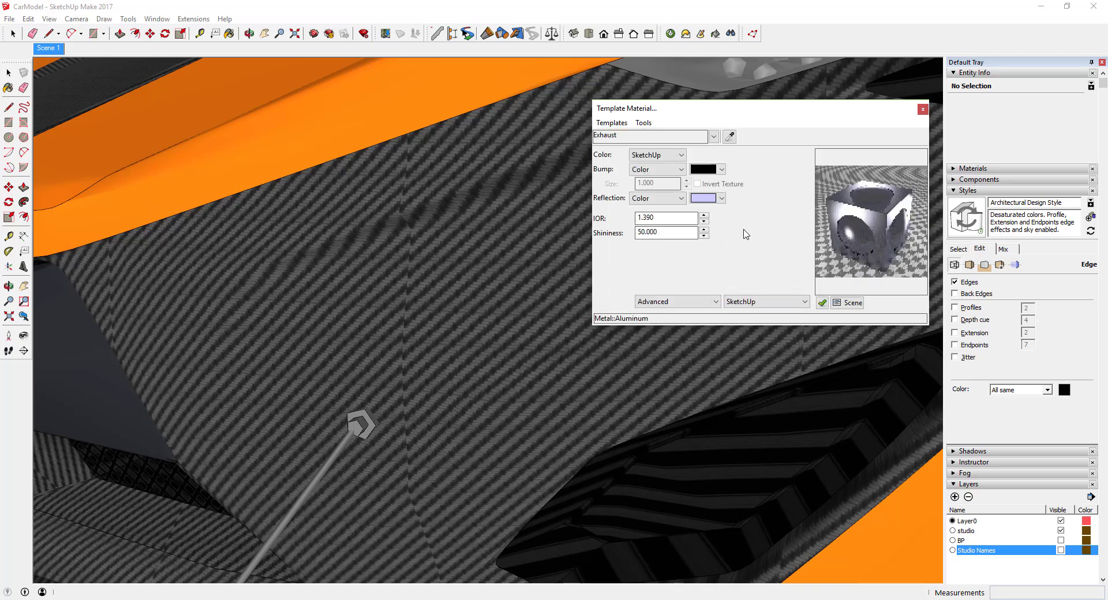
Pick the black mesh material of the lower front grille and apply the Plastic Flat template to it.
{"action": "scroll", "coordinate": [557, 340], "scroll_direction": "down", "scroll_amount": 2}
{"action": "left_click", "coordinate": [287, 434]}
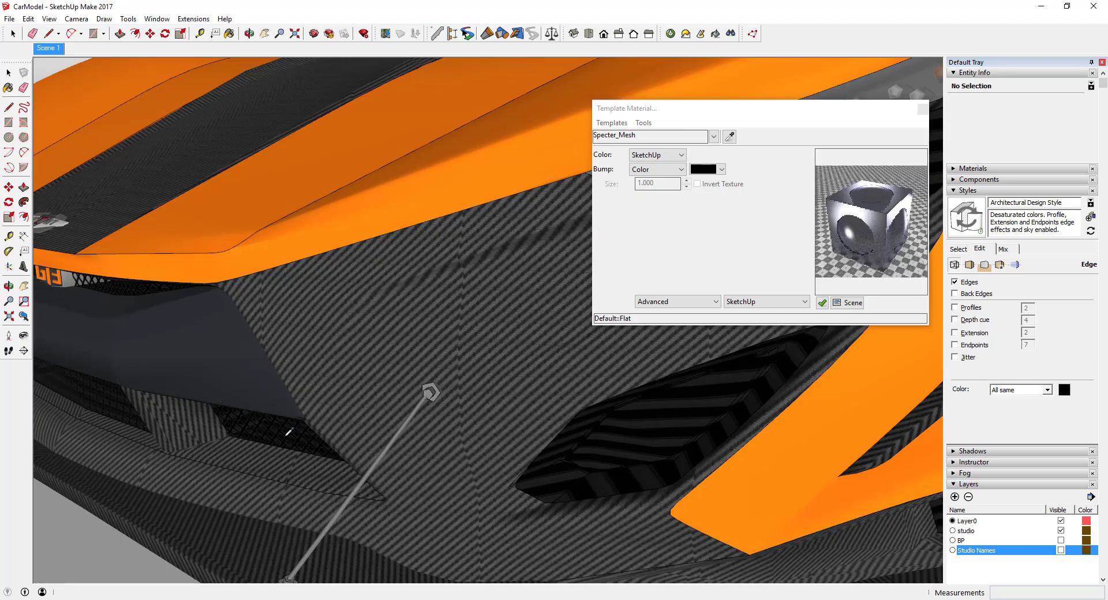
{"action": "scroll", "coordinate": [286, 435], "scroll_direction": "down", "scroll_amount": 1}
{"action": "middle_click_drag", "start_coordinate": [286, 435], "coordinate": [561, 322]}
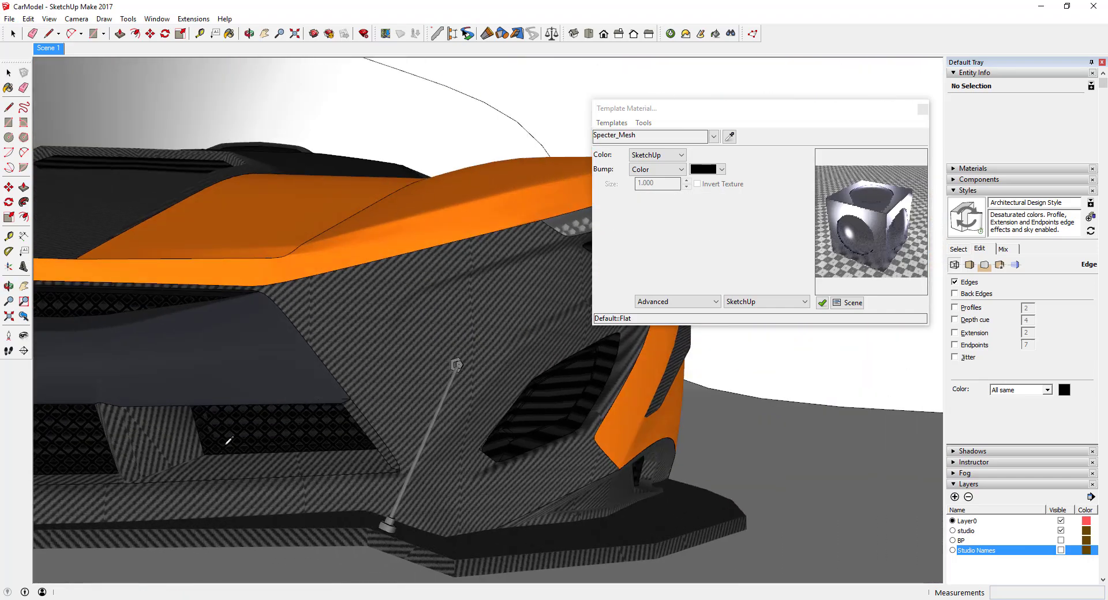
{"action": "scroll", "coordinate": [249, 425], "scroll_direction": "up", "scroll_amount": 3}
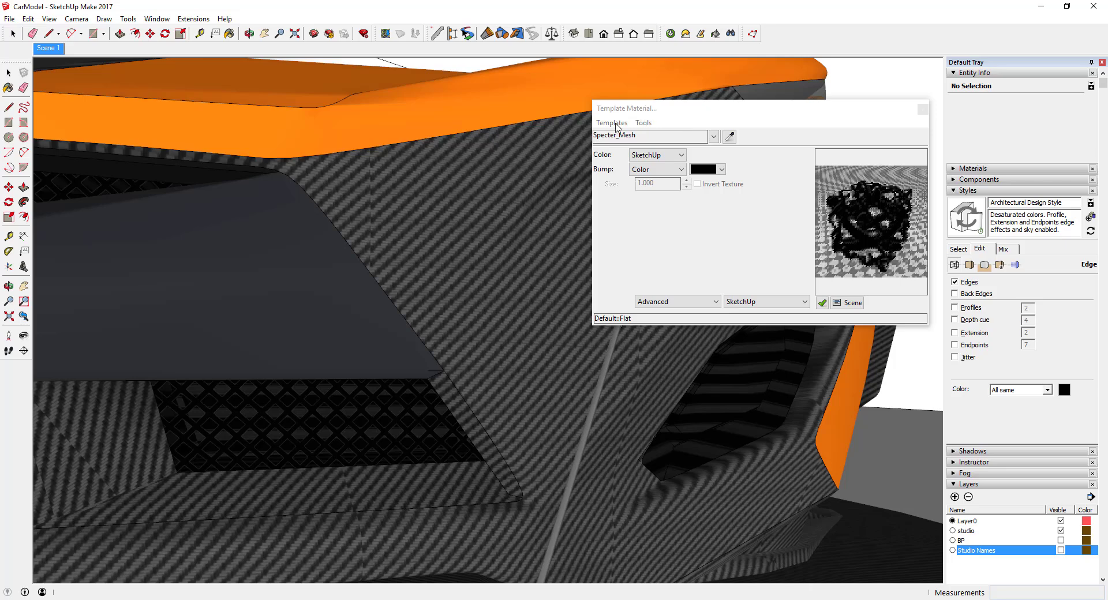
{"action": "left_click", "coordinate": [613, 123]}
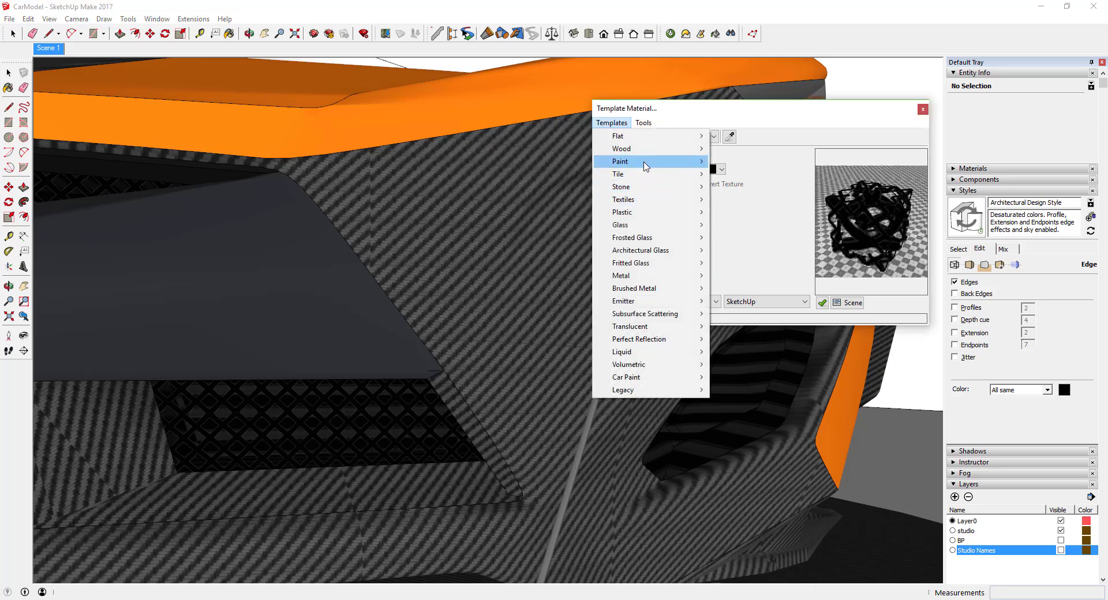
{"action": "mouse_move", "coordinate": [636, 213]}
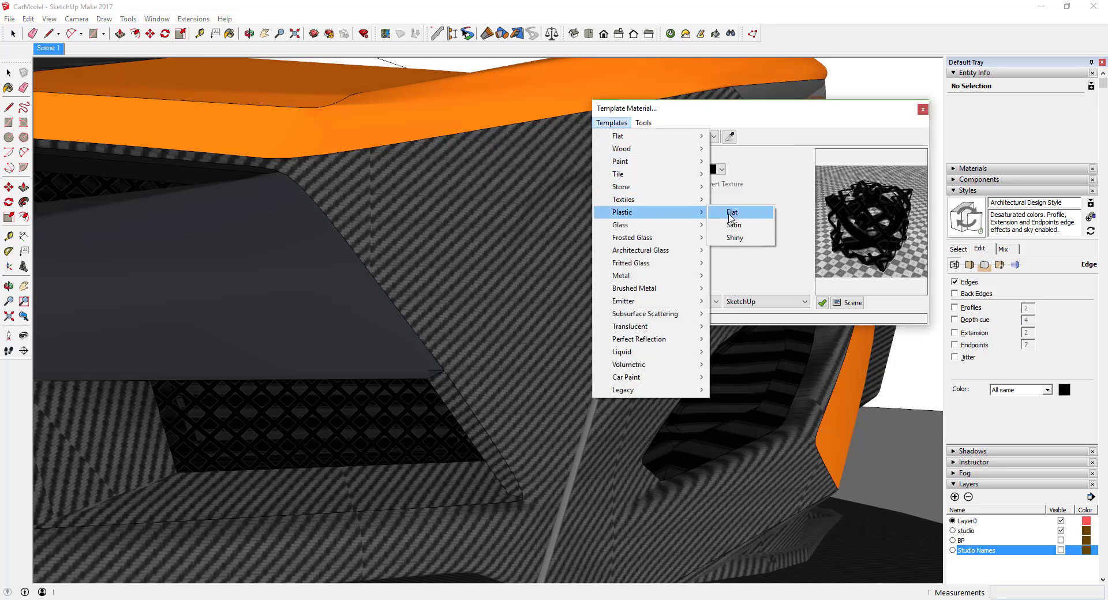
{"action": "left_click", "coordinate": [731, 213]}
Pick the grey base material of the GT3 badge on the front grille and apply the Metal Aluminum template.
{"action": "middle_click_drag", "start_coordinate": [744, 385], "coordinate": [645, 397]}
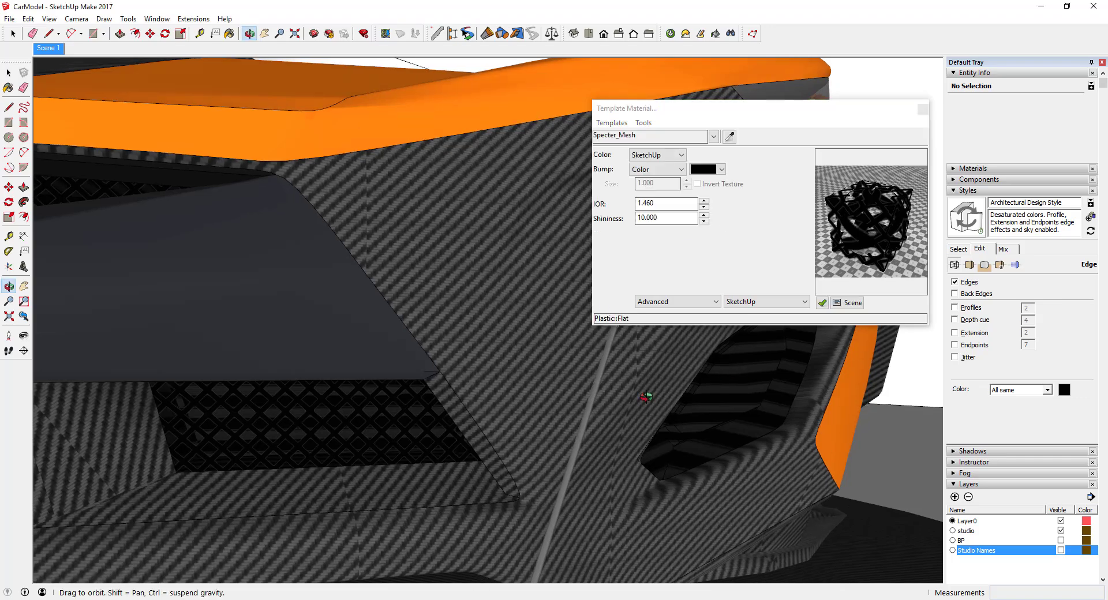
{"action": "scroll", "coordinate": [521, 386], "scroll_direction": "down", "scroll_amount": 5}
{"action": "scroll", "coordinate": [523, 381], "scroll_direction": "down", "scroll_amount": 2}
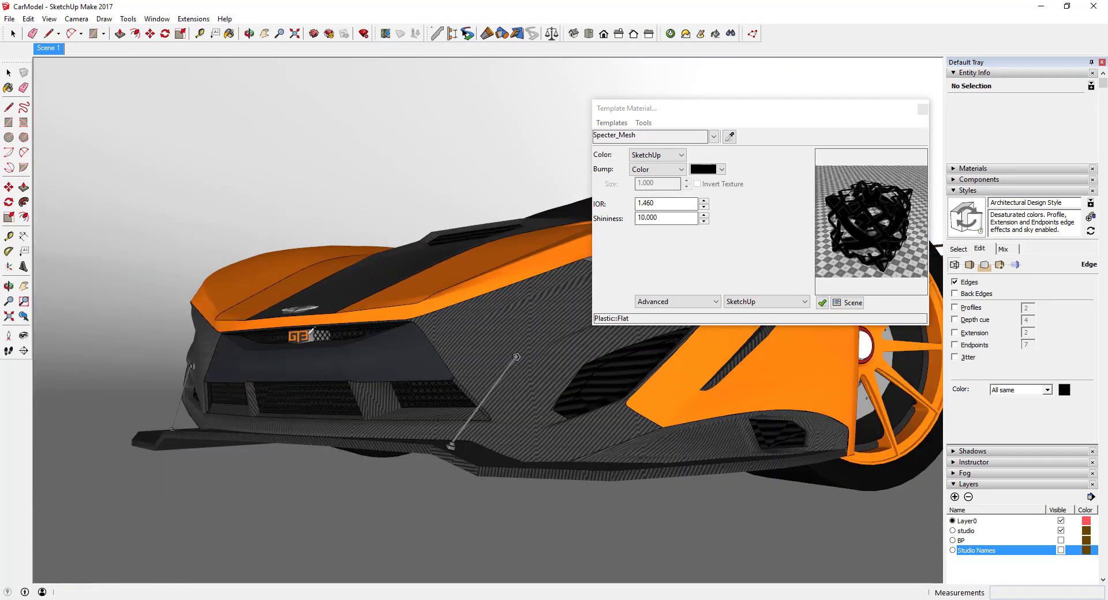
{"action": "scroll", "coordinate": [297, 327], "scroll_direction": "up", "scroll_amount": 5}
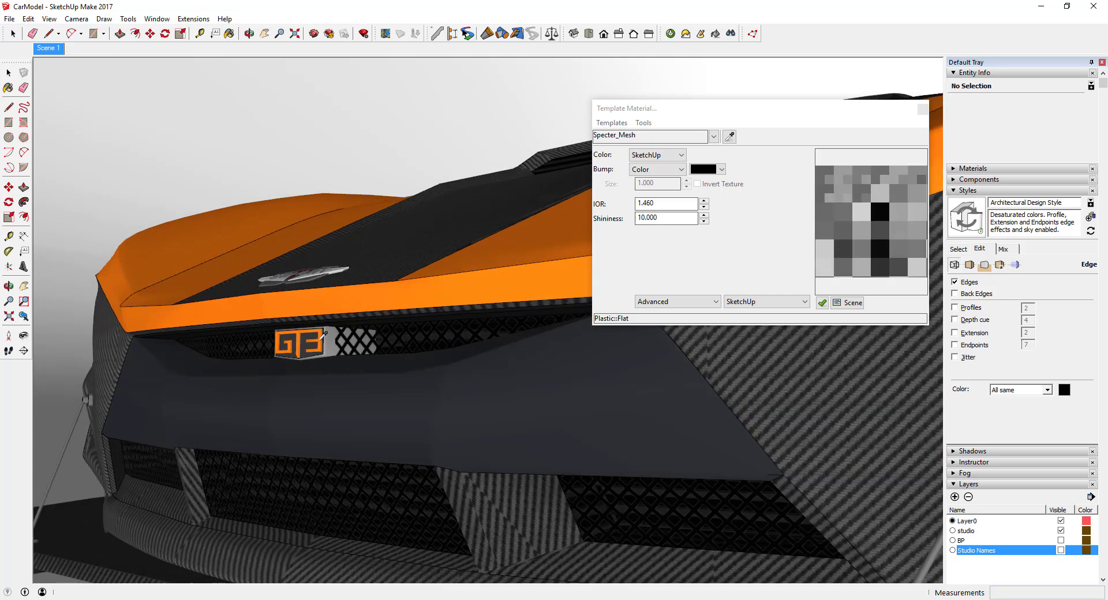
{"action": "left_click", "coordinate": [334, 340]}
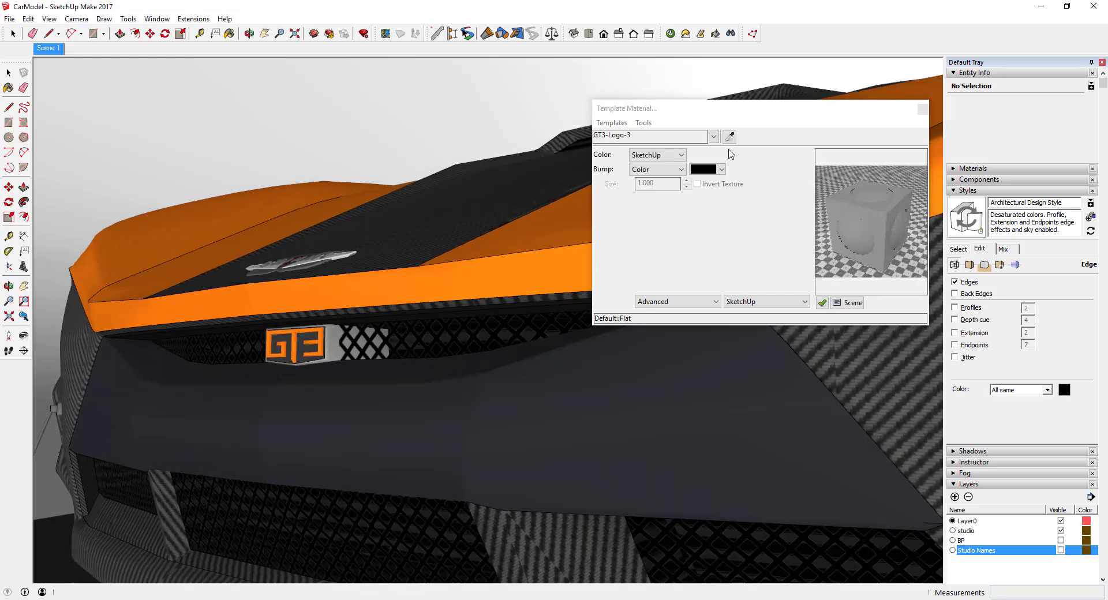
{"action": "left_click", "coordinate": [607, 122]}
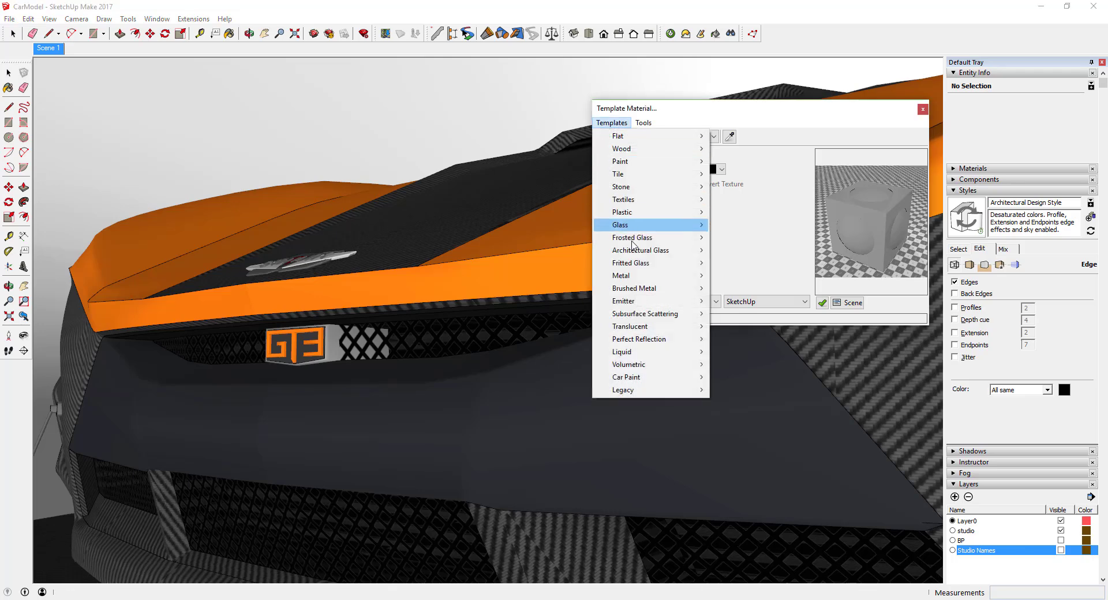
{"action": "mouse_move", "coordinate": [628, 292]}
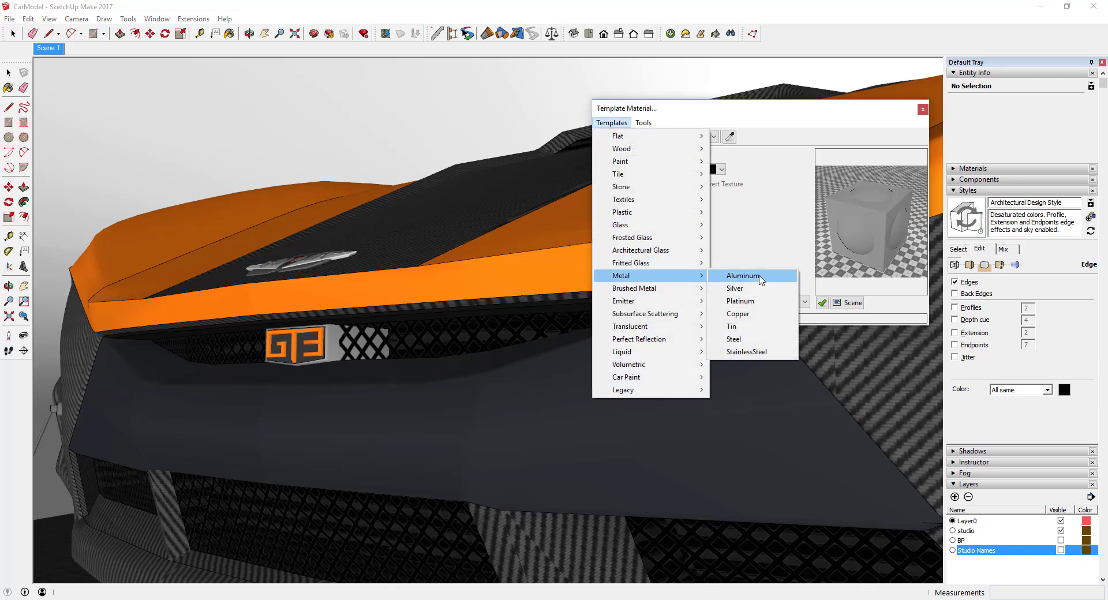
{"action": "left_click", "coordinate": [741, 275]}
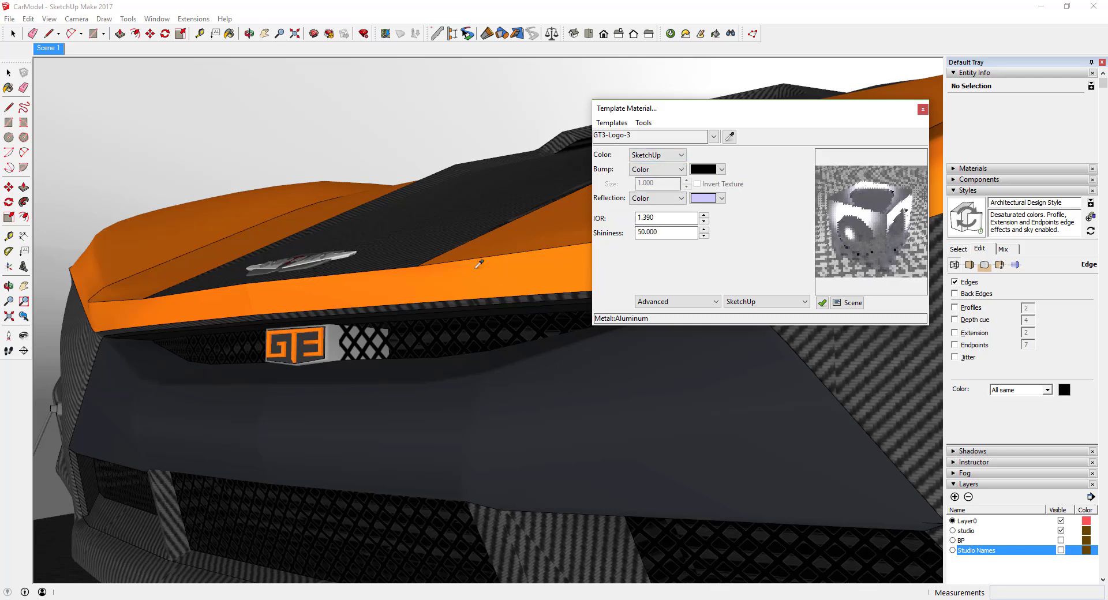
Pick the GT3 badge's orange lettering material and apply the Paint Gloss template to it.
{"action": "left_click", "coordinate": [298, 333]}
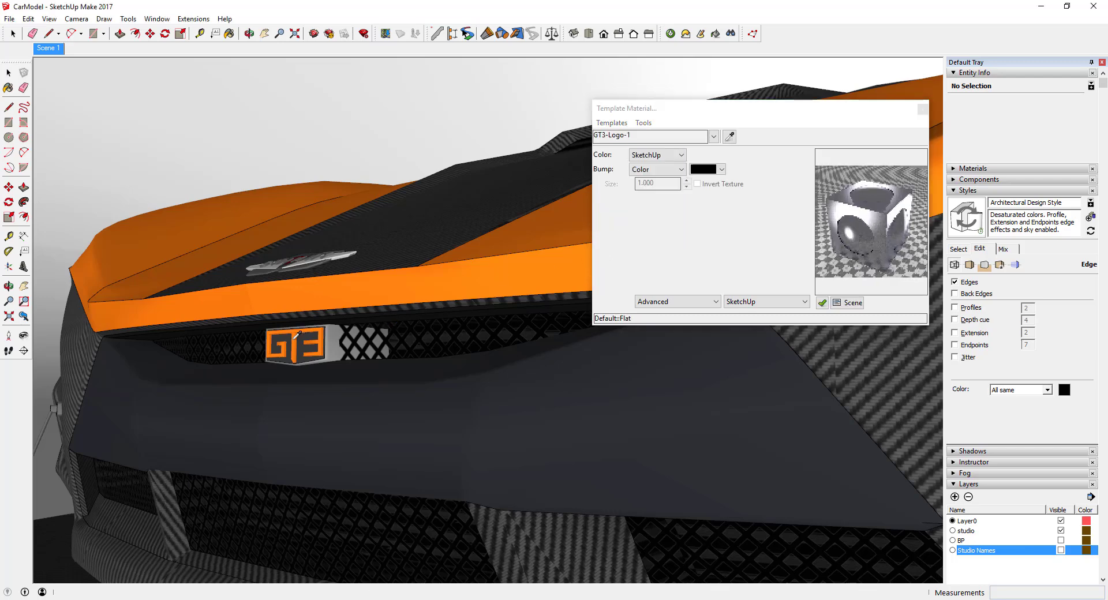
{"action": "left_click", "coordinate": [622, 122]}
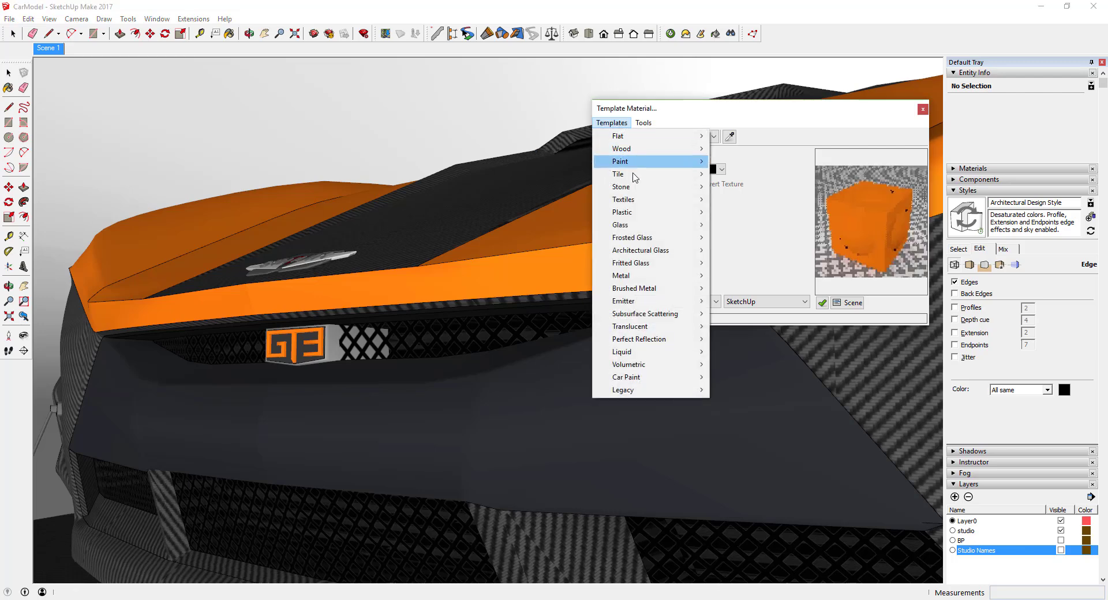
{"action": "mouse_move", "coordinate": [634, 162]}
{"action": "left_click", "coordinate": [735, 225]}
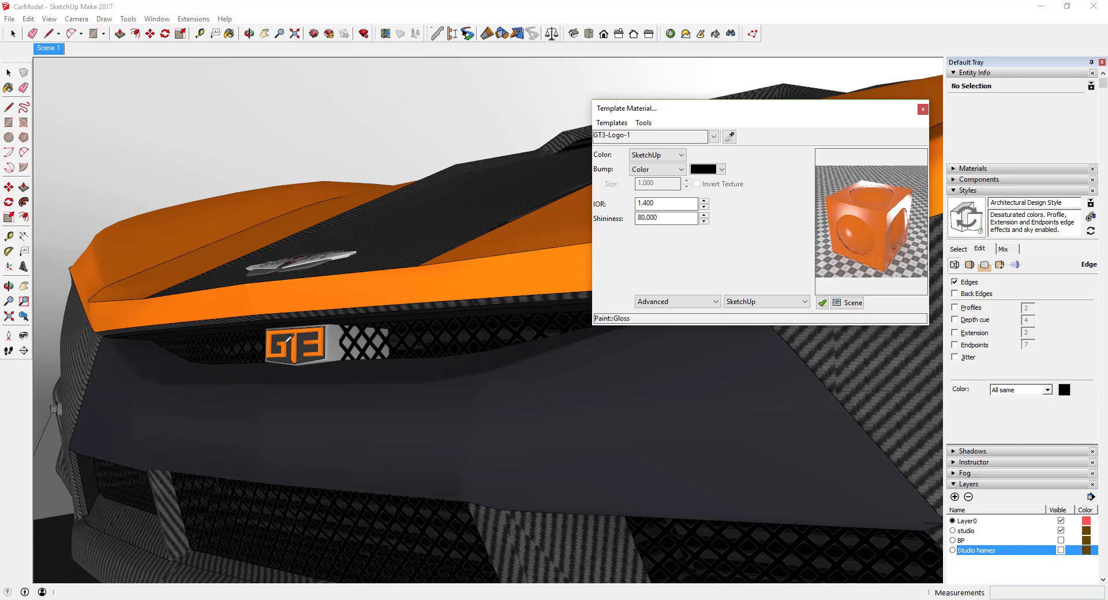
Pick the dark inset material behind the GT3 badge's lettering and apply the Plastic Shiny template.
{"action": "left_click", "coordinate": [305, 333]}
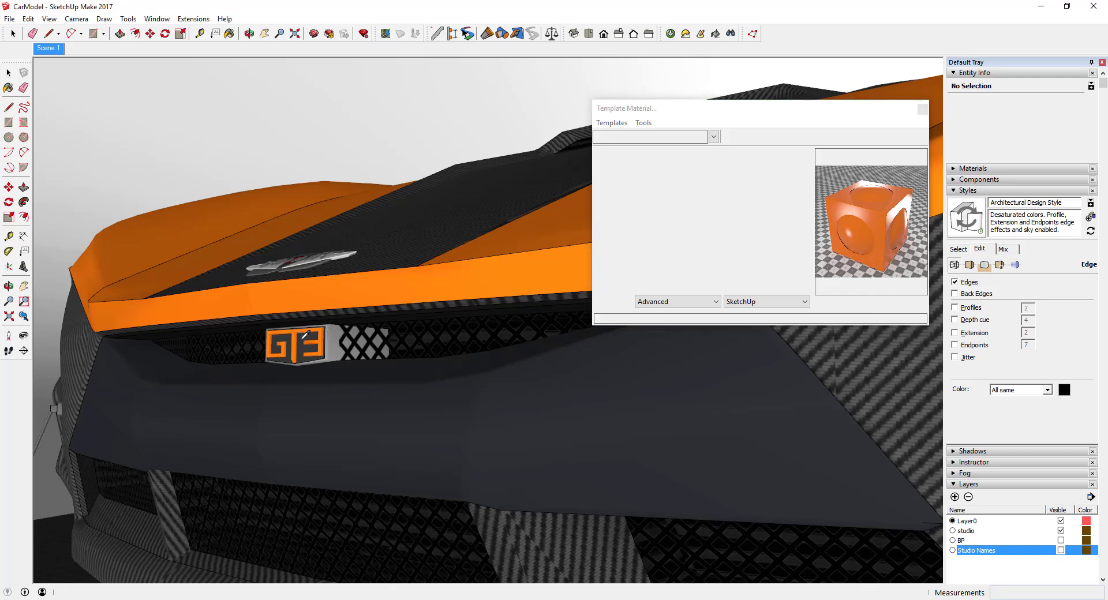
{"action": "left_click", "coordinate": [619, 124]}
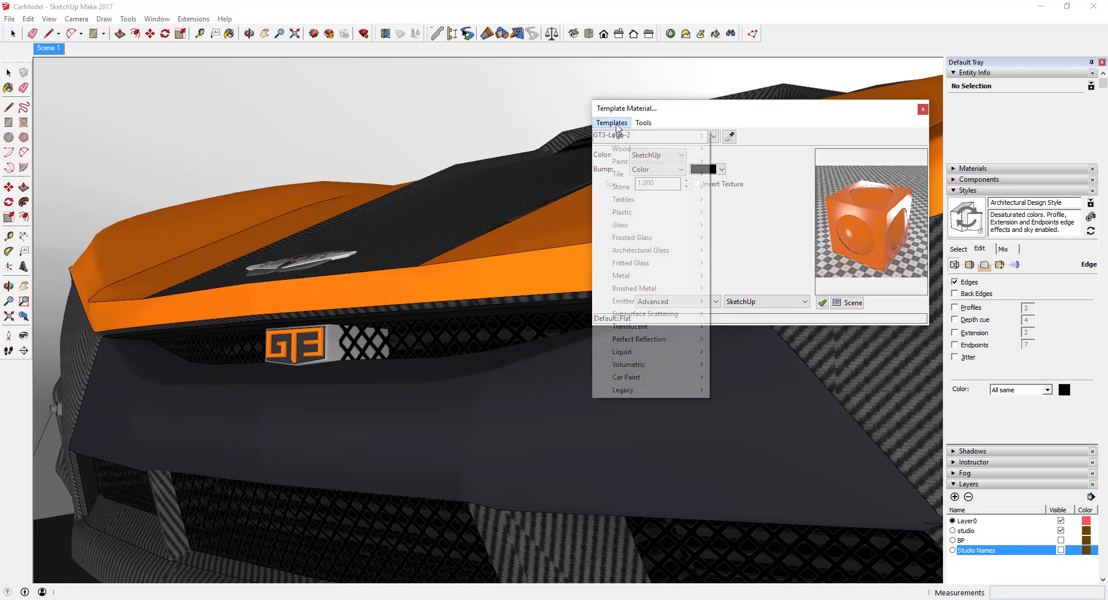
{"action": "mouse_move", "coordinate": [649, 214]}
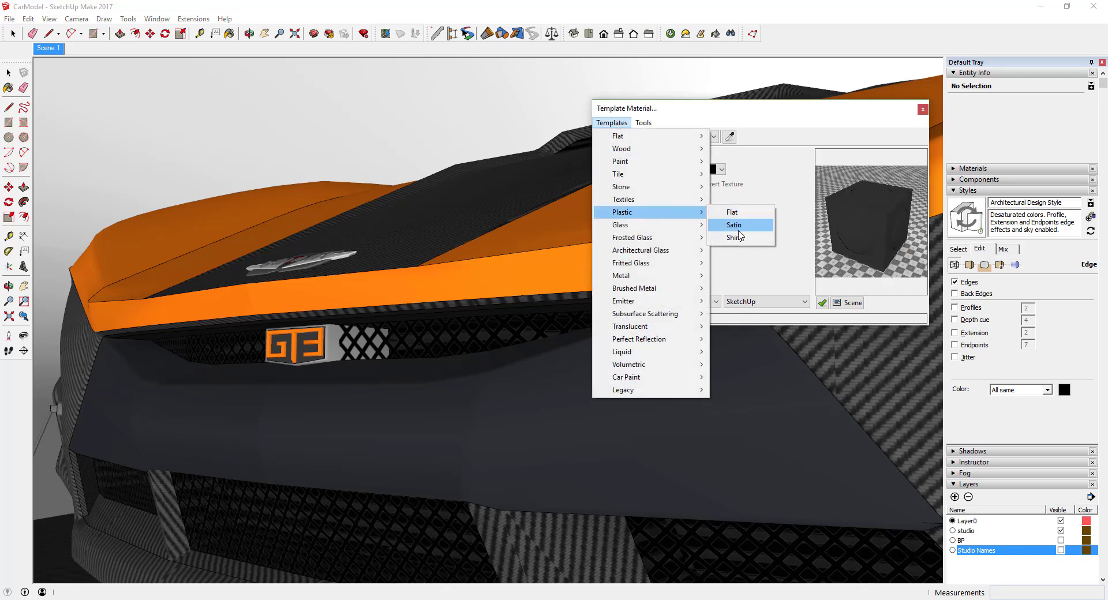
{"action": "left_click", "coordinate": [738, 238]}
Pick the materials of the hood emblem's centre and lettering and apply a Plastic template to them.
{"action": "scroll", "coordinate": [209, 218], "scroll_direction": "up", "scroll_amount": 3}
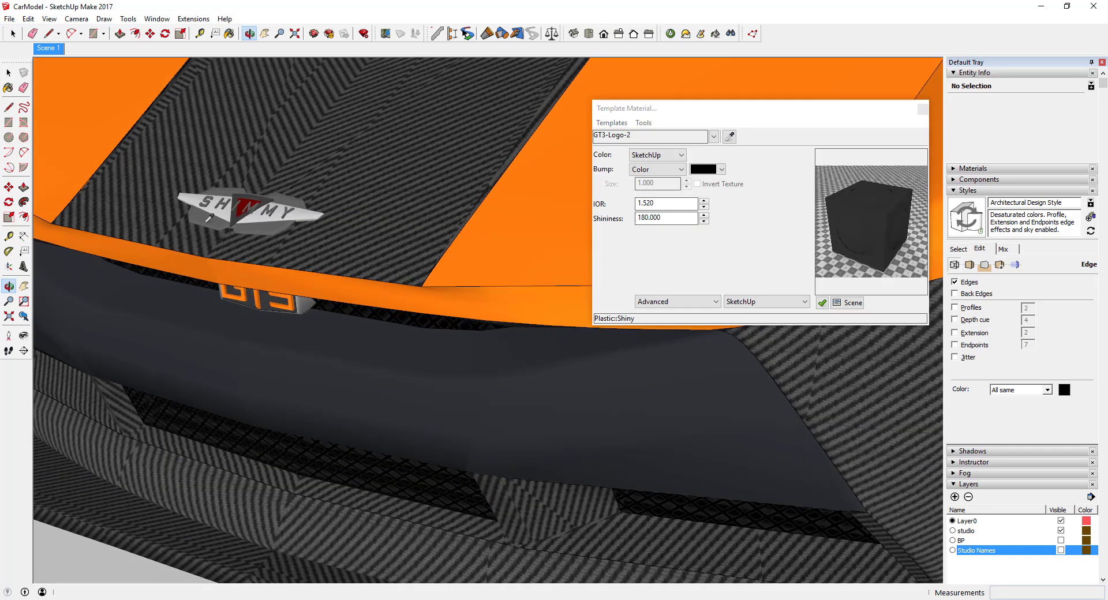
{"action": "scroll", "coordinate": [252, 192], "scroll_direction": "up", "scroll_amount": 2}
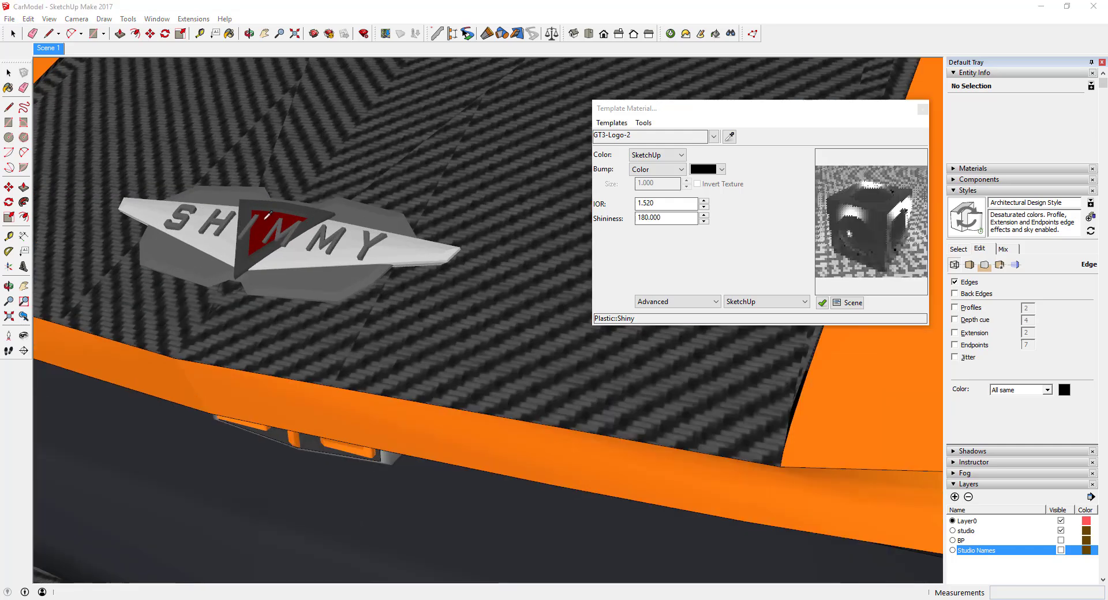
{"action": "left_click", "coordinate": [654, 137]}
{"action": "left_click", "coordinate": [611, 123]}
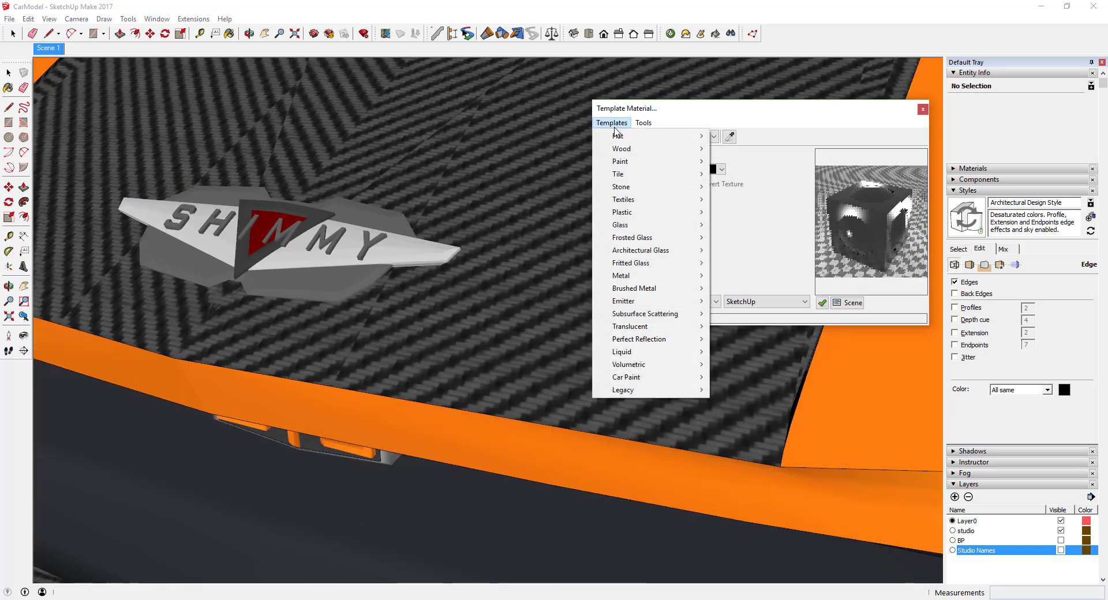
{"action": "left_click", "coordinate": [744, 212]}
{"action": "left_click", "coordinate": [610, 125]}
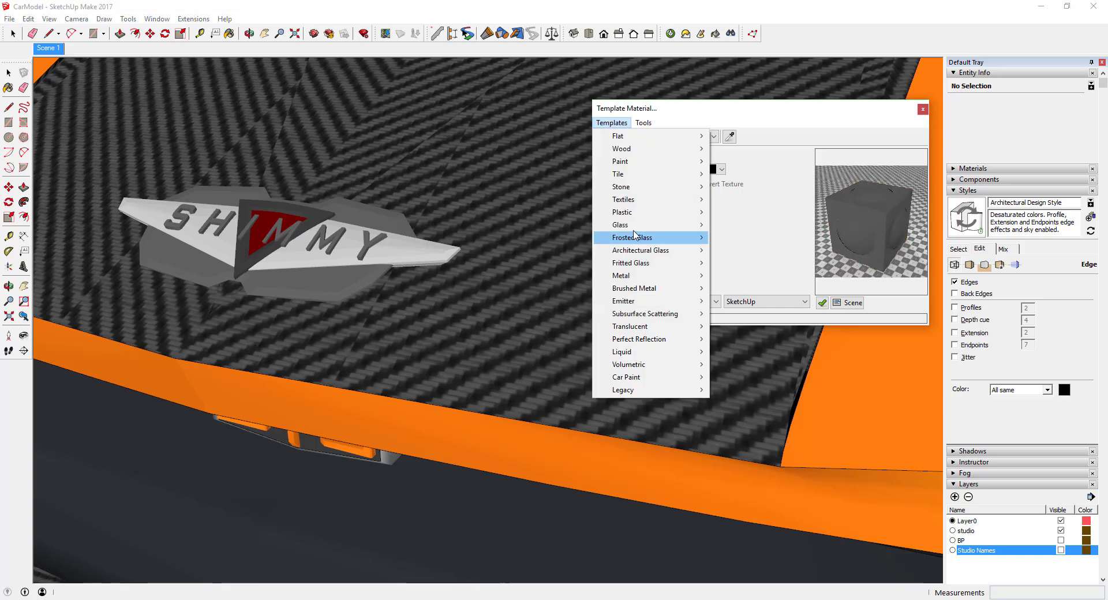
{"action": "mouse_move", "coordinate": [681, 213]}
{"action": "left_click", "coordinate": [744, 213]}
Apply a Metal template to the hood emblem's light wings, and pick its grey base material and apply Metal Aluminum.
{"action": "left_click", "coordinate": [615, 125]}
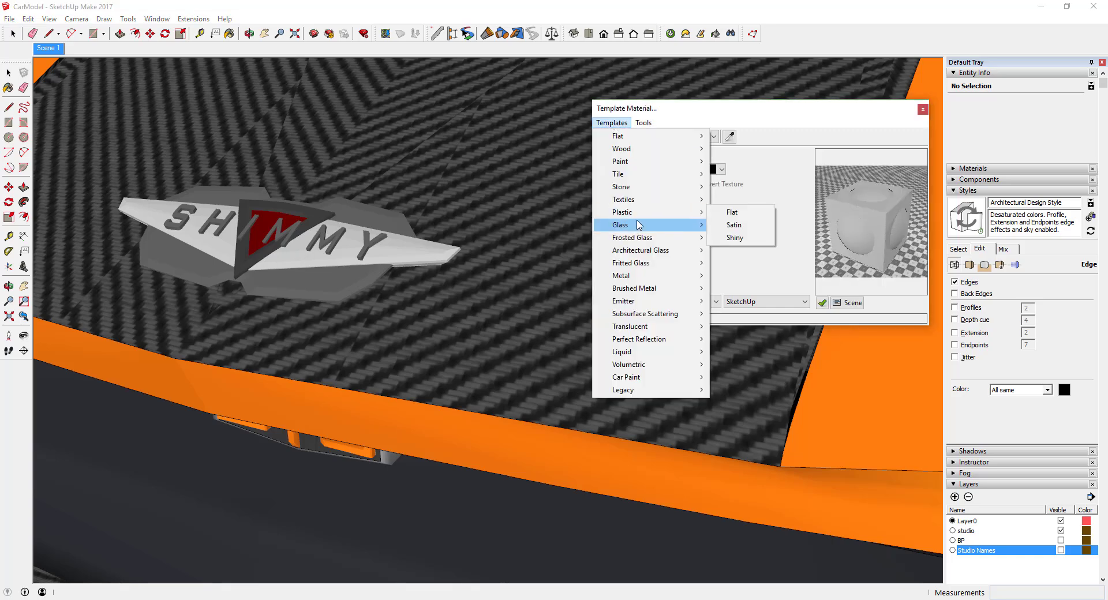
{"action": "mouse_move", "coordinate": [681, 278]}
{"action": "left_click", "coordinate": [740, 282]}
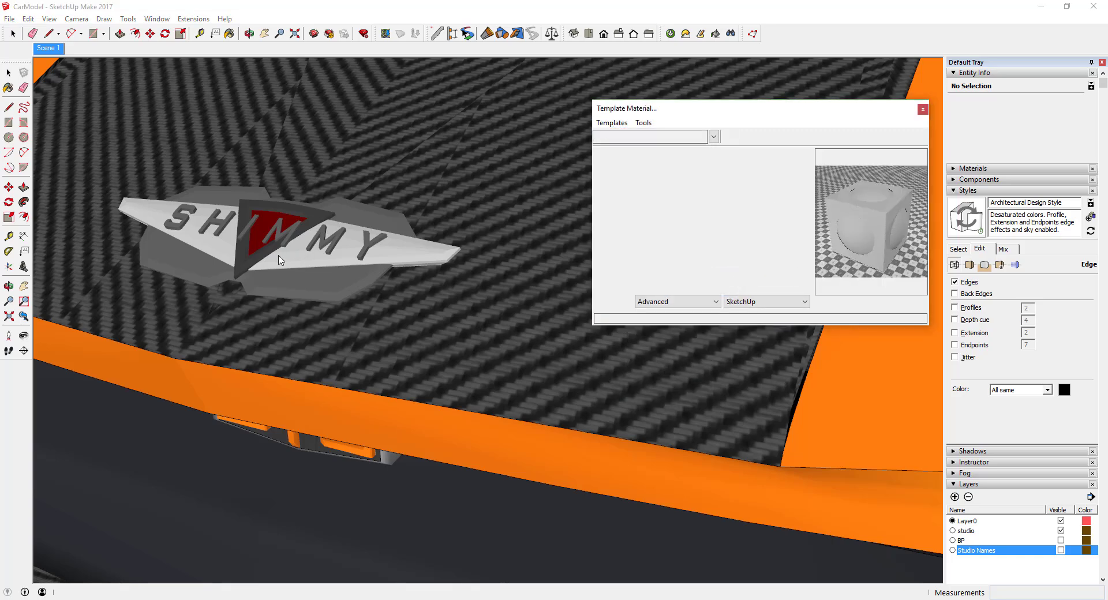
{"action": "left_click", "coordinate": [300, 279]}
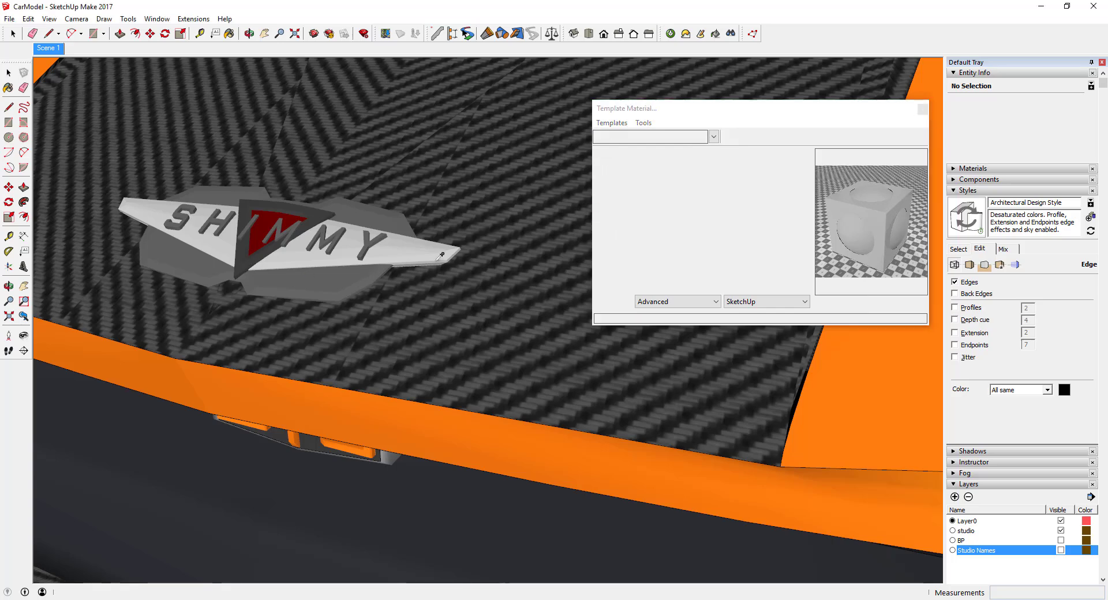
{"action": "left_click", "coordinate": [610, 124]}
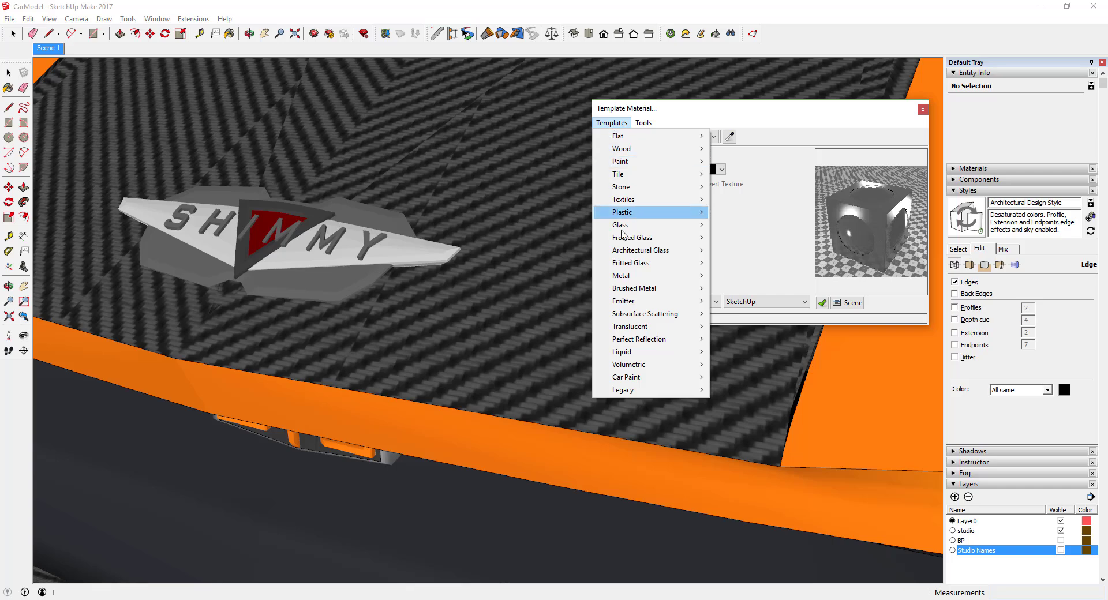
{"action": "mouse_move", "coordinate": [633, 279]}
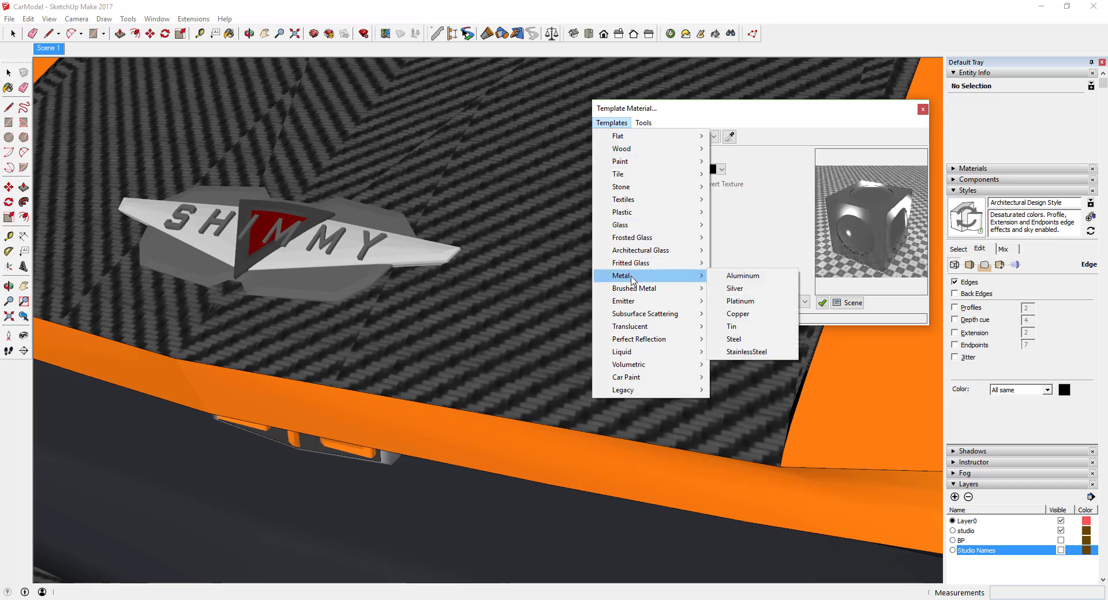
{"action": "left_click", "coordinate": [742, 275]}
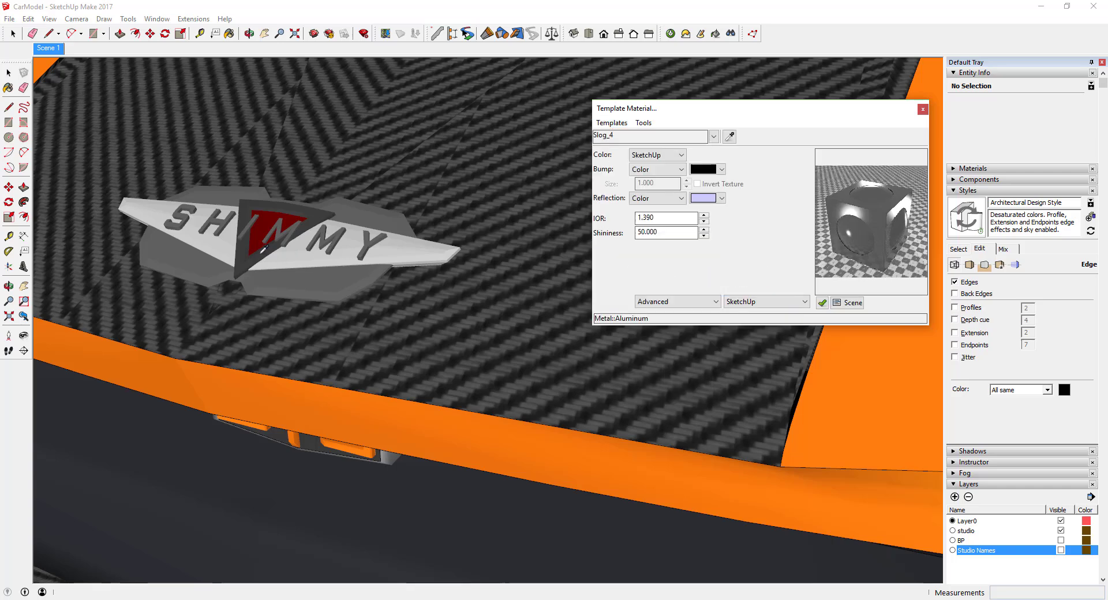
Check the material template assigned to the front splitter's support rod.
{"action": "scroll", "coordinate": [271, 254], "scroll_direction": "down", "scroll_amount": 3}
{"action": "scroll", "coordinate": [274, 245], "scroll_direction": "down", "scroll_amount": 5}
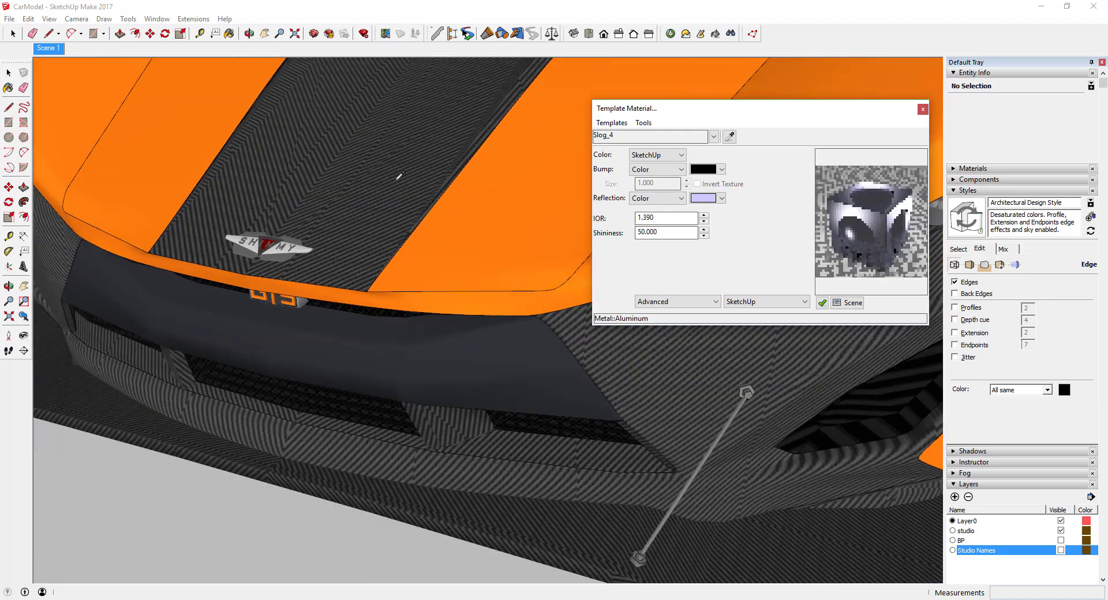
{"action": "middle_click_drag", "start_coordinate": [404, 173], "coordinate": [348, 157]}
{"action": "scroll", "coordinate": [349, 158], "scroll_direction": "down", "scroll_amount": 6}
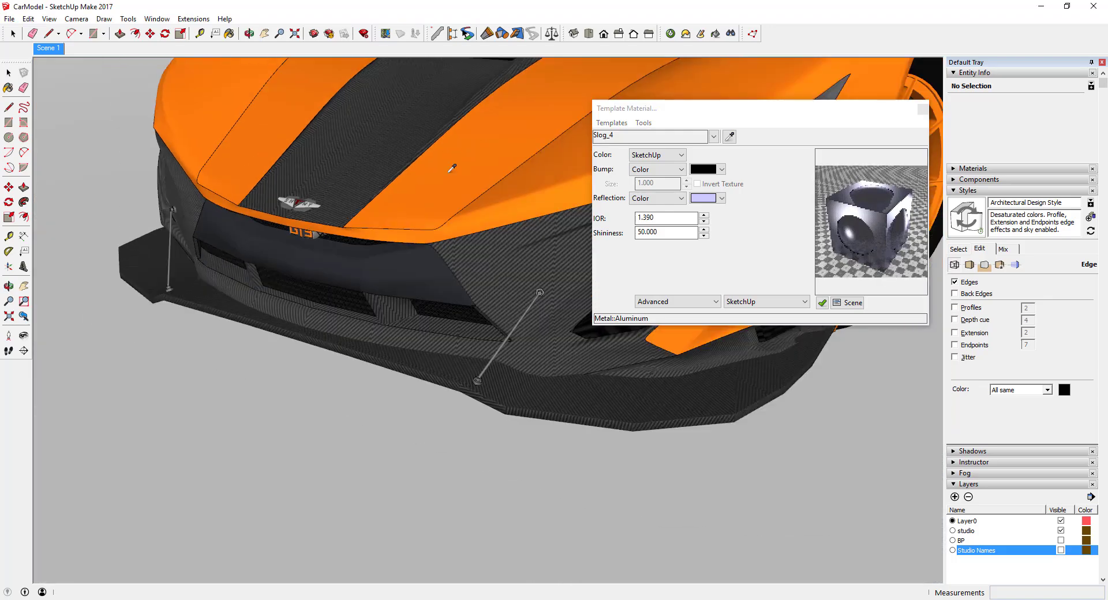
{"action": "scroll", "coordinate": [489, 257], "scroll_direction": "up", "scroll_amount": 5}
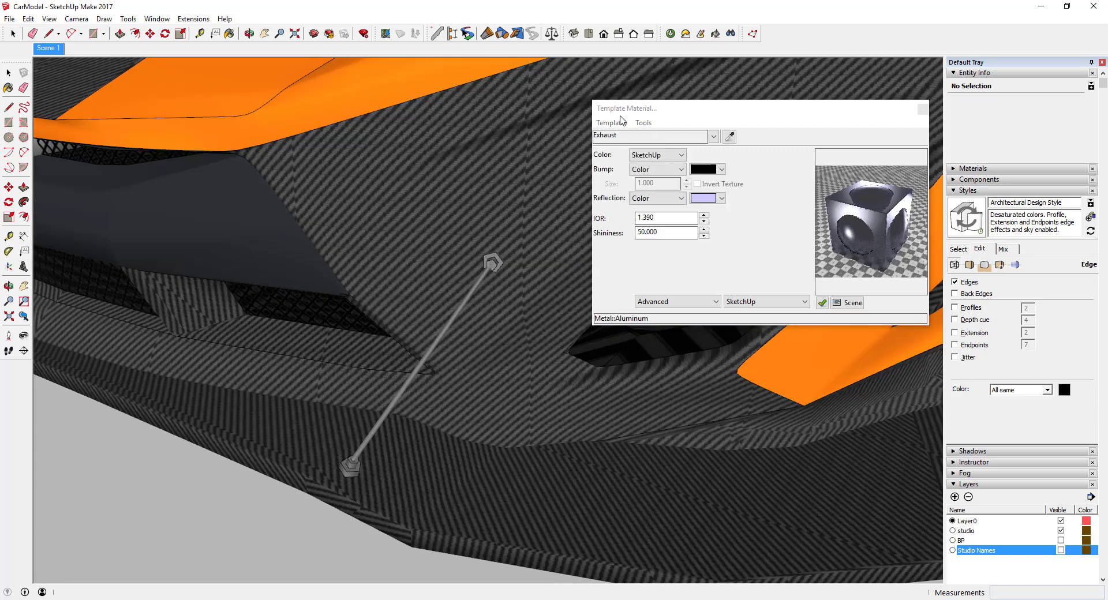
{"action": "scroll", "coordinate": [502, 184], "scroll_direction": "down", "scroll_amount": 3}
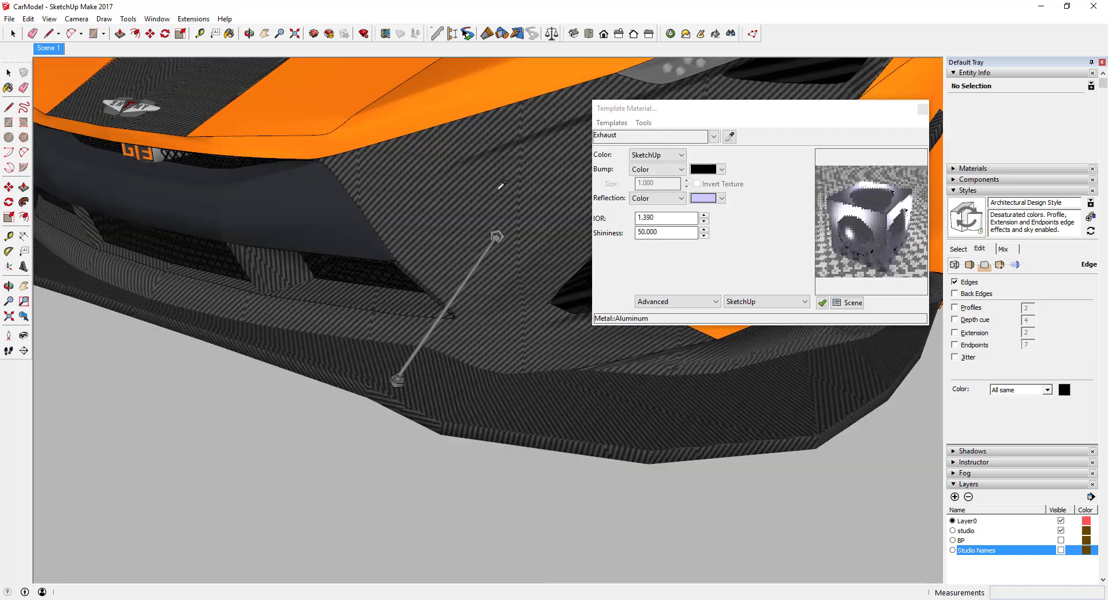
Pick the light grey brake disc material behind the front wheel's spokes and apply the Metal Aluminum template.
{"action": "middle_click_drag", "start_coordinate": [605, 115], "coordinate": [332, 376]}
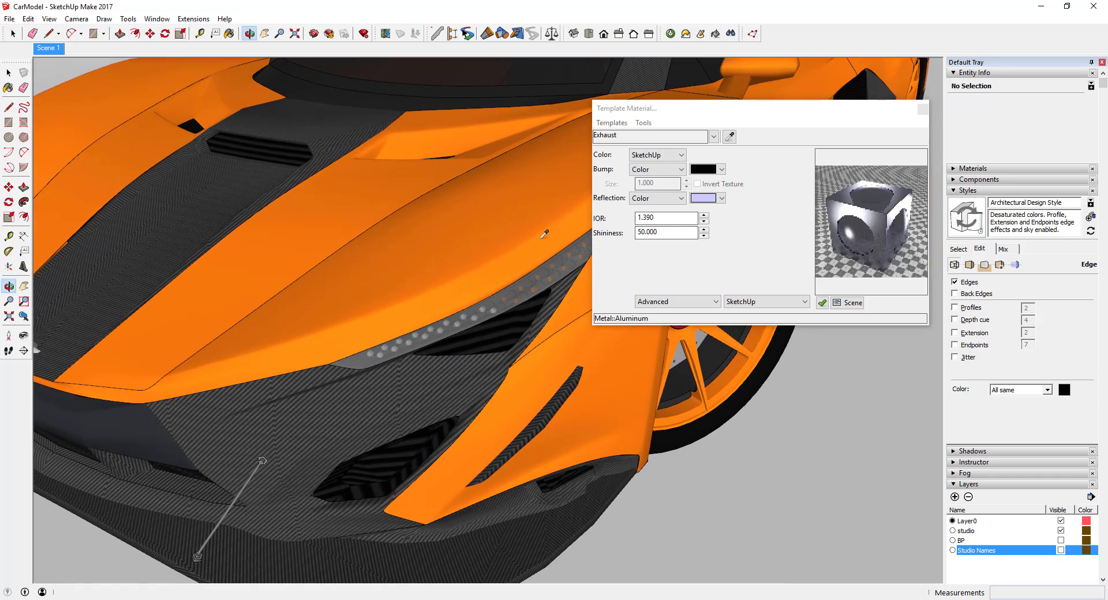
{"action": "middle_click_drag", "start_coordinate": [546, 232], "coordinate": [172, 219]}
{"action": "scroll", "coordinate": [510, 283], "scroll_direction": "up", "scroll_amount": 3}
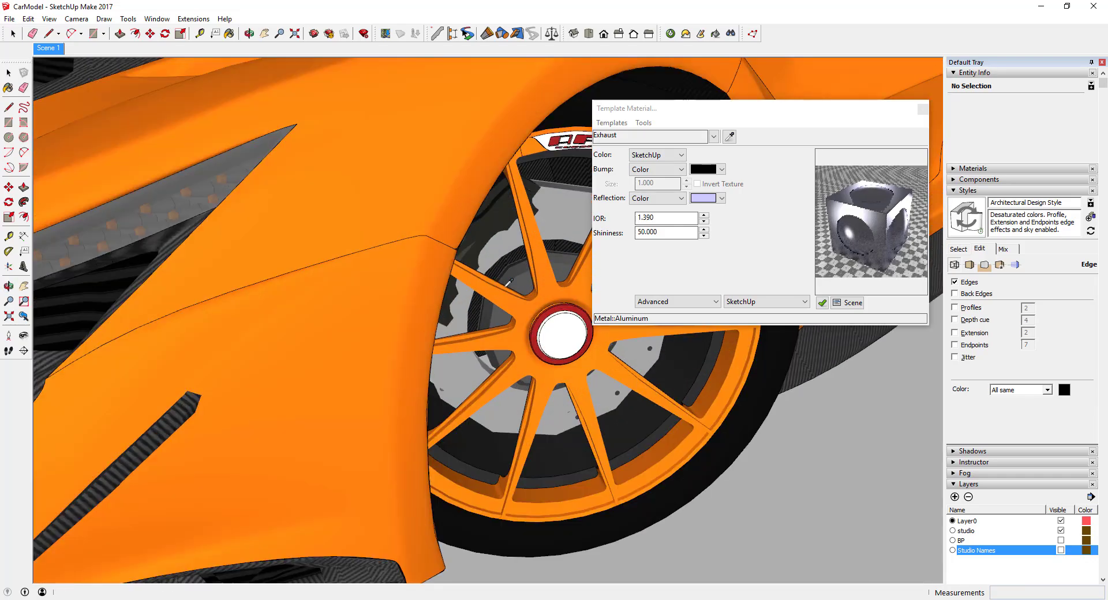
{"action": "left_click", "coordinate": [451, 381]}
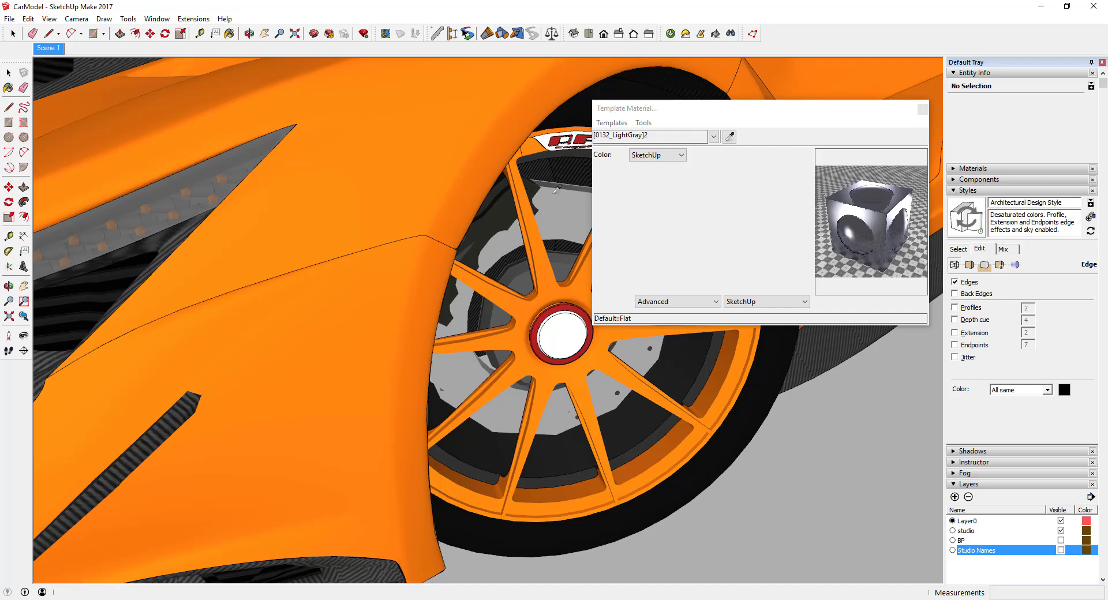
{"action": "left_click", "coordinate": [611, 123]}
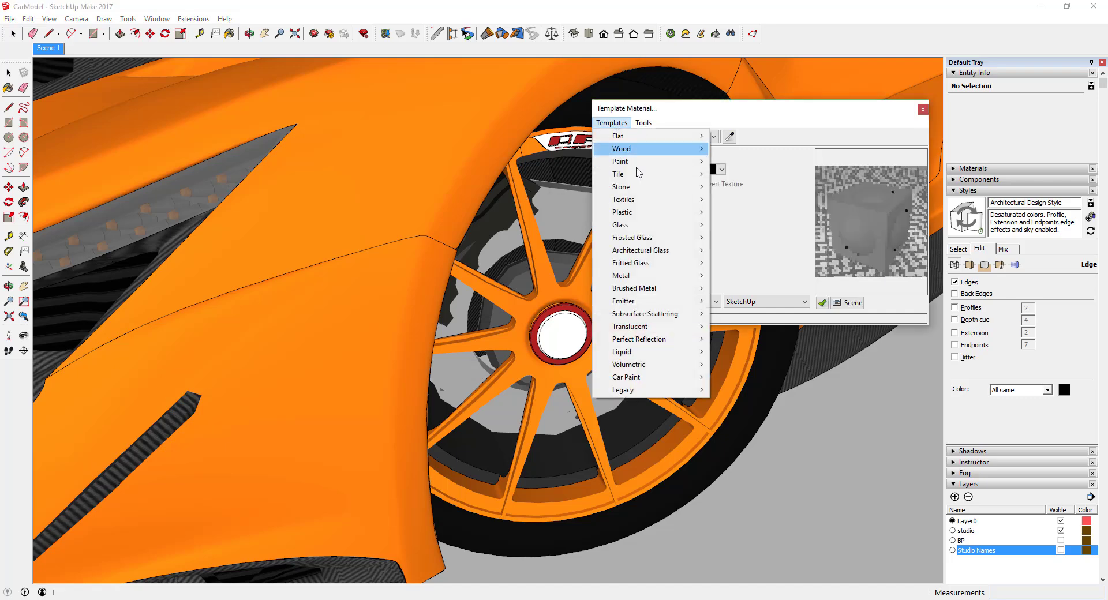
{"action": "mouse_move", "coordinate": [638, 278]}
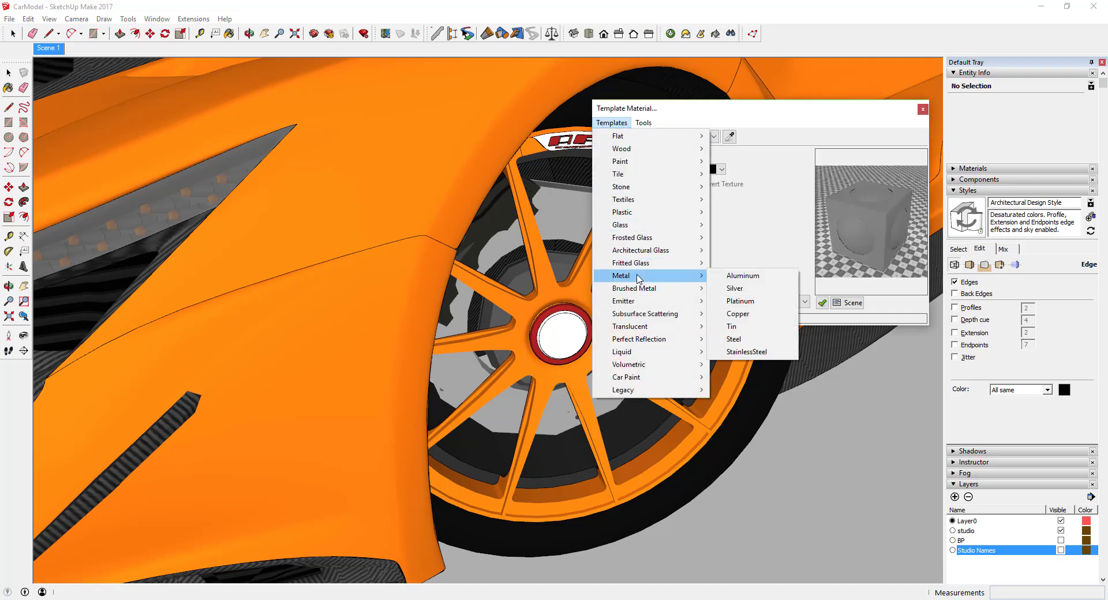
{"action": "left_click", "coordinate": [745, 276]}
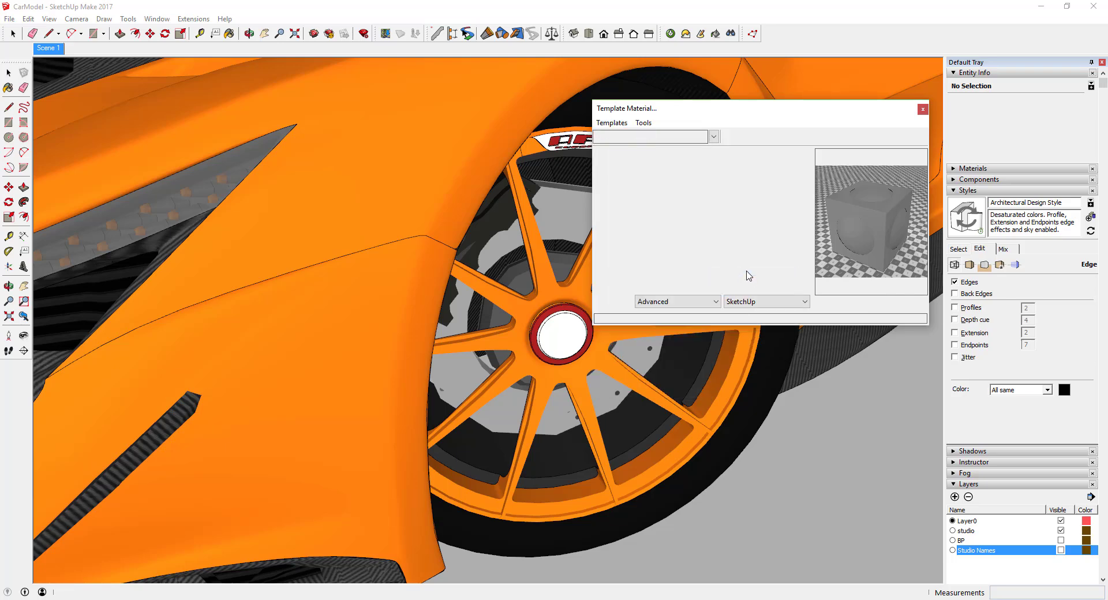
{"action": "left_click", "coordinate": [611, 122]}
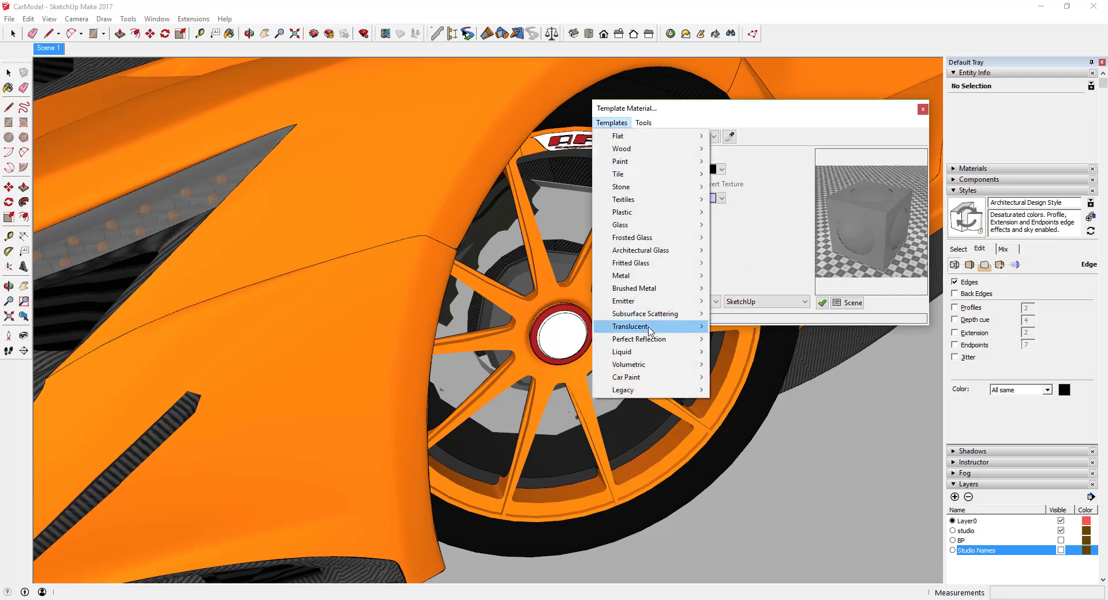
{"action": "mouse_move", "coordinate": [646, 276]}
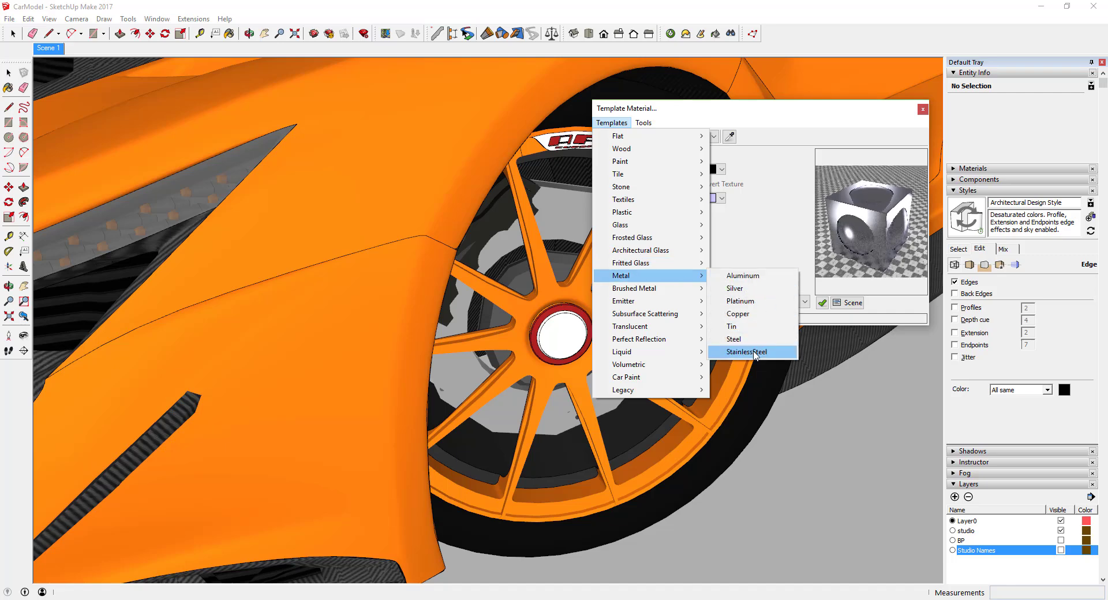
{"action": "left_click", "coordinate": [728, 276]}
Pick the dark Pastilla de freno brake material behind the front wheel's spokes and apply a Metal template.
{"action": "middle_click_drag", "start_coordinate": [541, 308], "coordinate": [653, 332]}
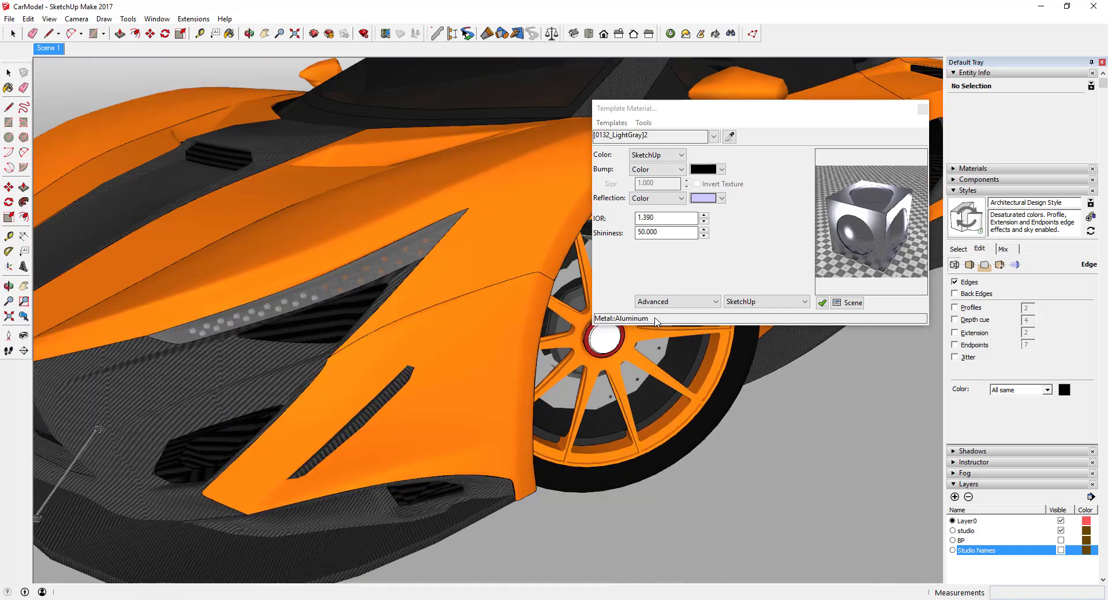
{"action": "middle_click_drag", "start_coordinate": [572, 284], "coordinate": [496, 239]}
{"action": "scroll", "coordinate": [546, 271], "scroll_direction": "up", "scroll_amount": 4}
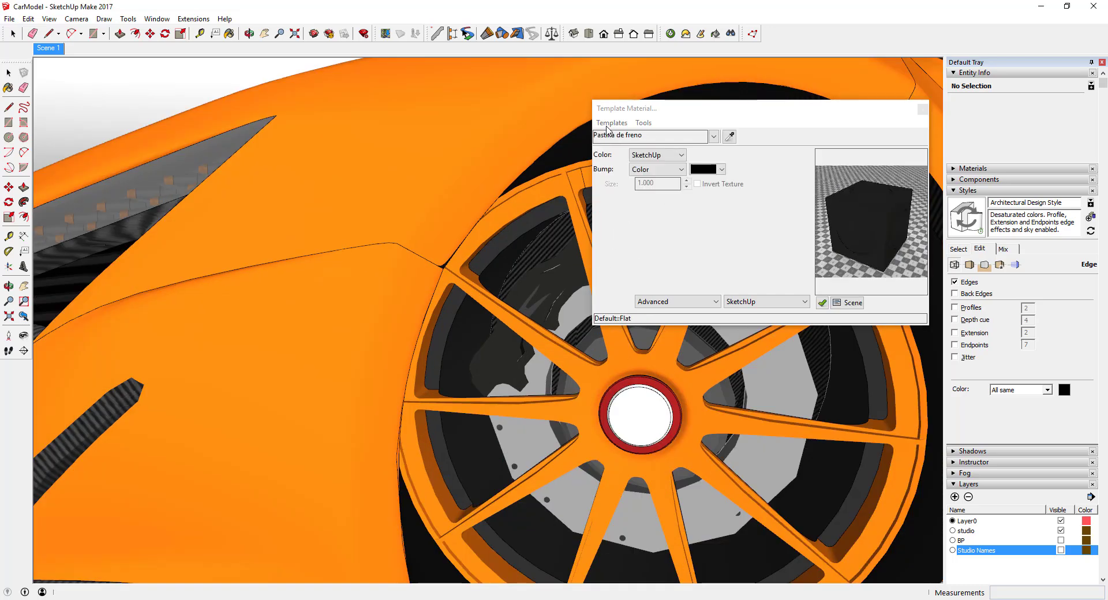
{"action": "left_click", "coordinate": [611, 123]}
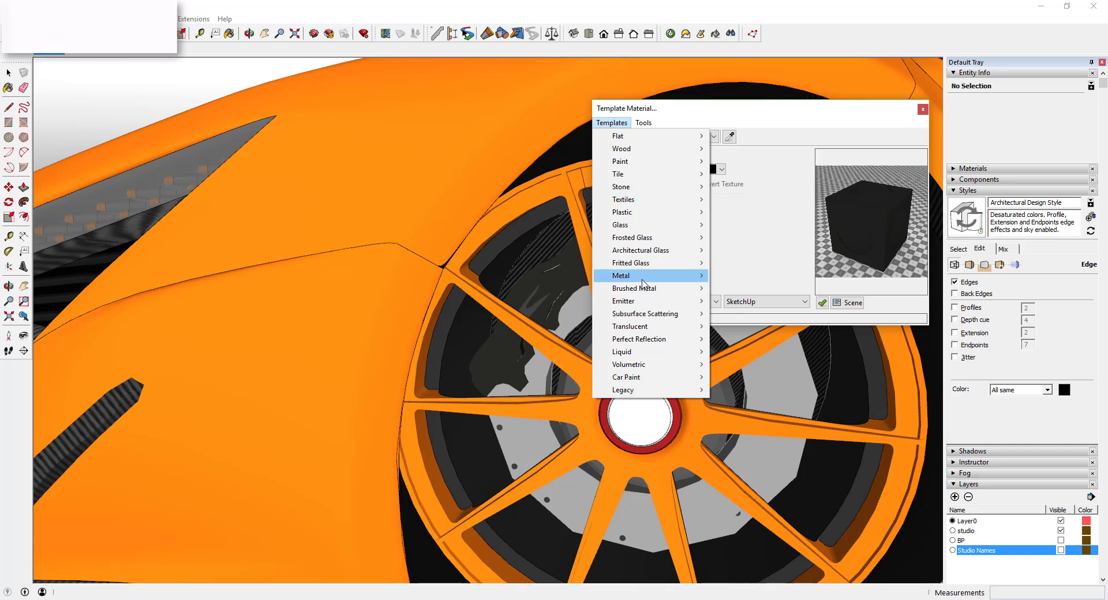
{"action": "mouse_move", "coordinate": [642, 279]}
{"action": "left_click", "coordinate": [783, 326]}
Pick the red hub ring's Brake-GT3 material, apply the Plastic Shiny template, and check the white hub cap's material.
{"action": "left_click", "coordinate": [640, 420]}
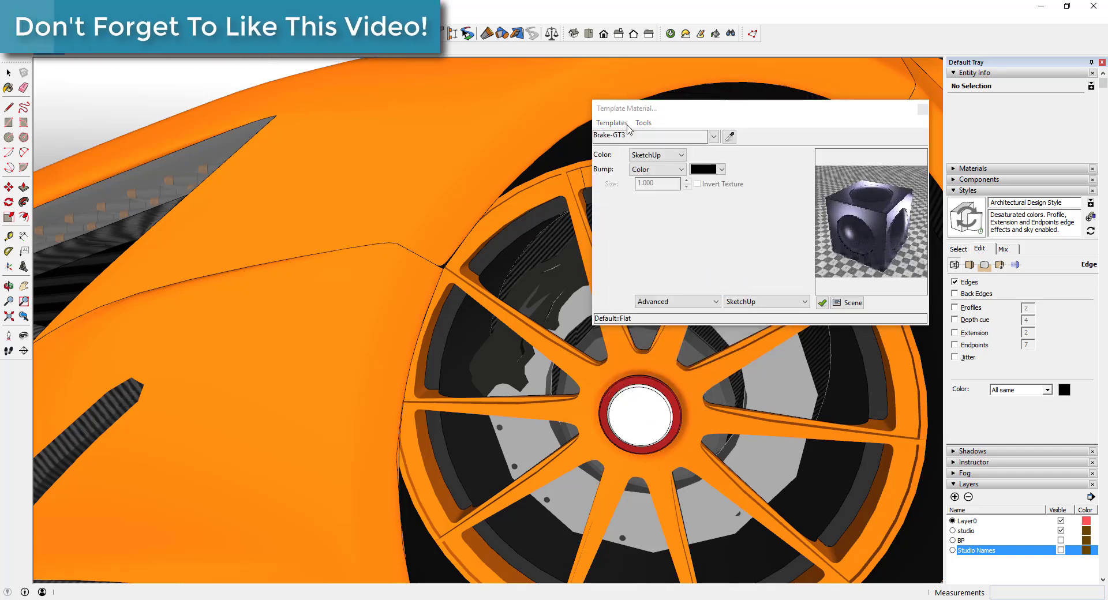
{"action": "left_click", "coordinate": [625, 124]}
{"action": "mouse_move", "coordinate": [680, 213]}
{"action": "left_click", "coordinate": [736, 238]}
{"action": "left_click", "coordinate": [641, 410]}
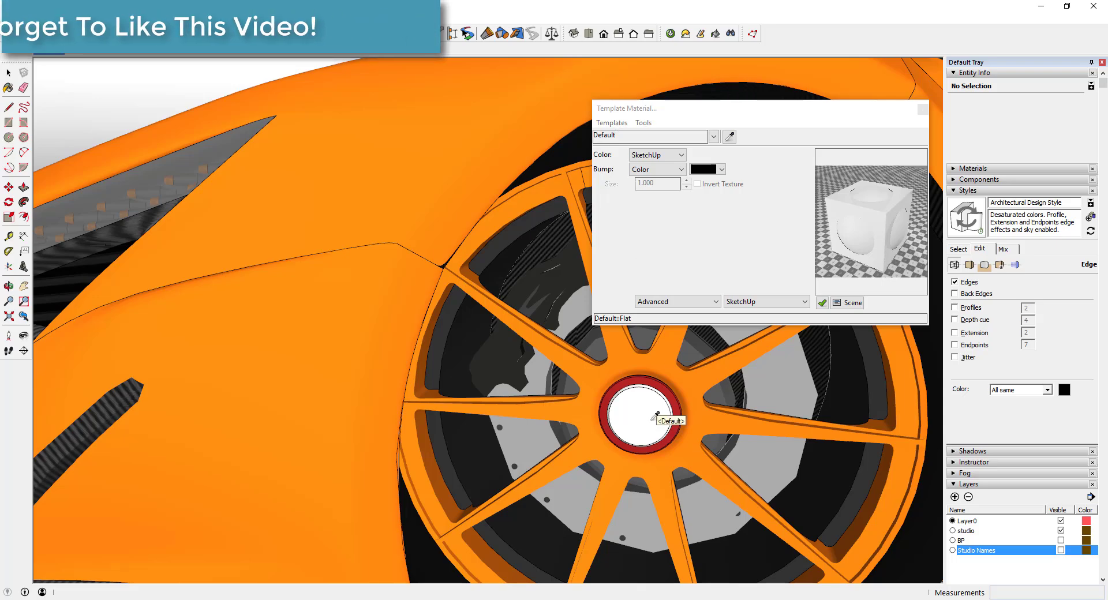
Pick the dark part just above the hub behind the front wheel's spokes and apply the Metal Aluminum template.
{"action": "scroll", "coordinate": [653, 419], "scroll_direction": "down", "scroll_amount": 1}
{"action": "left_click", "coordinate": [645, 341]}
{"action": "left_click", "coordinate": [617, 124]}
{"action": "mouse_move", "coordinate": [642, 277]}
{"action": "left_click", "coordinate": [749, 277]}
Pick the front wheel's dark inner rim material Rim2 and apply the Plastic Shiny template.
{"action": "middle_click_drag", "start_coordinate": [608, 408], "coordinate": [728, 420]}
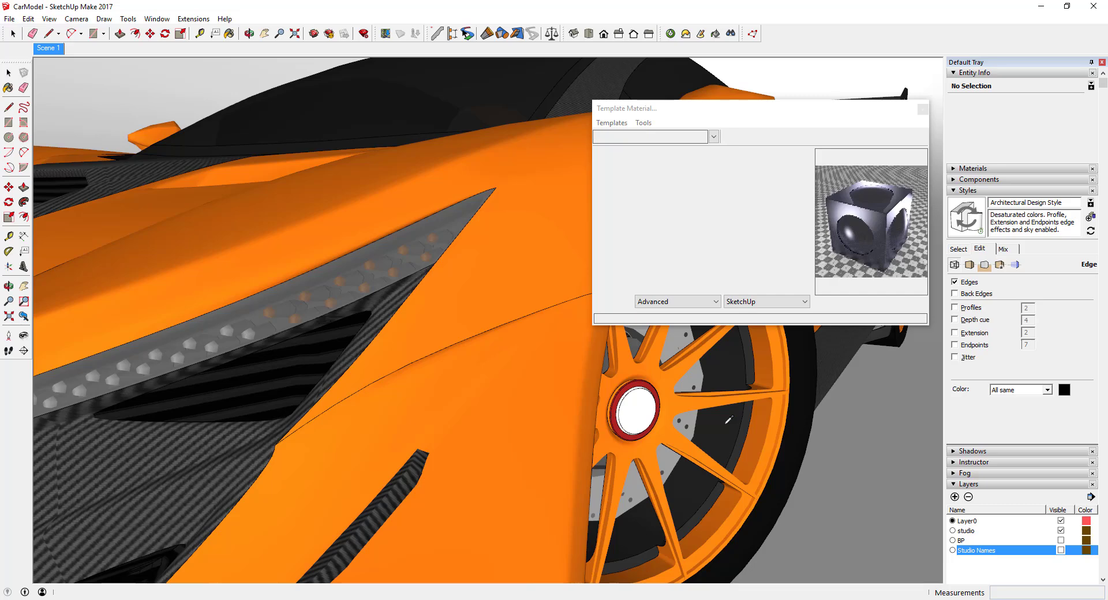
{"action": "left_click", "coordinate": [611, 123]}
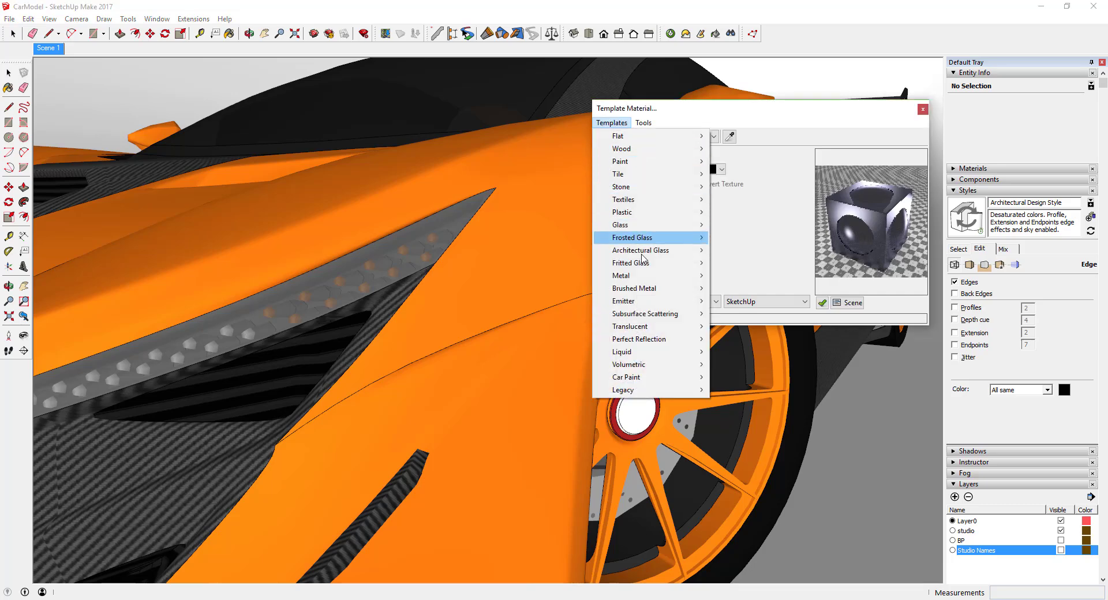
{"action": "mouse_move", "coordinate": [641, 213]}
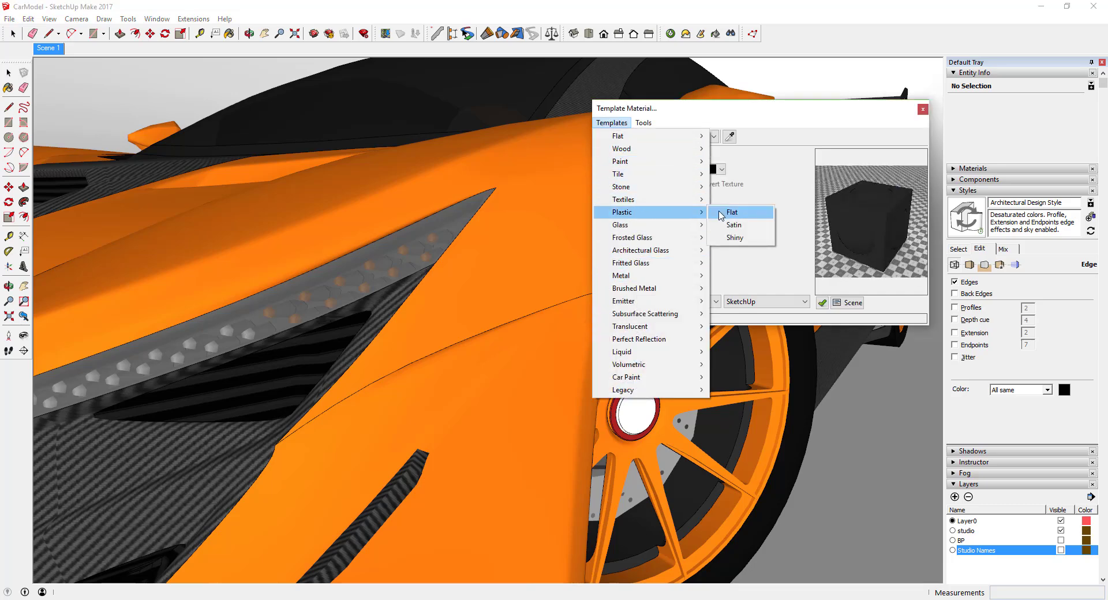
{"action": "left_click", "coordinate": [734, 237]}
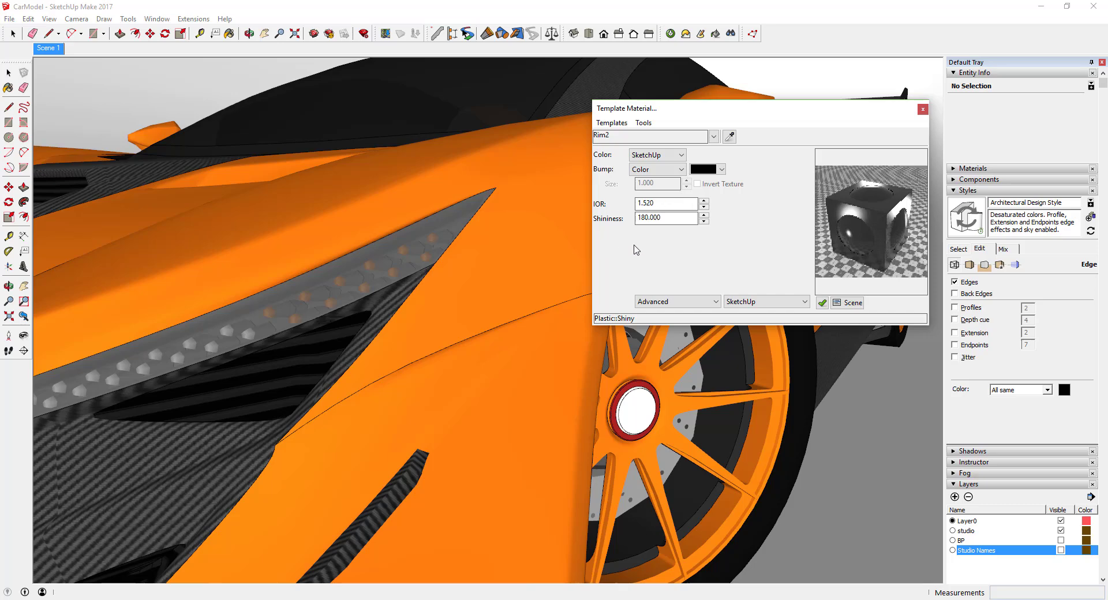
Pick the front wheel's black Tire material and apply the Flat template from the Flat category.
{"action": "left_click", "coordinate": [800, 411]}
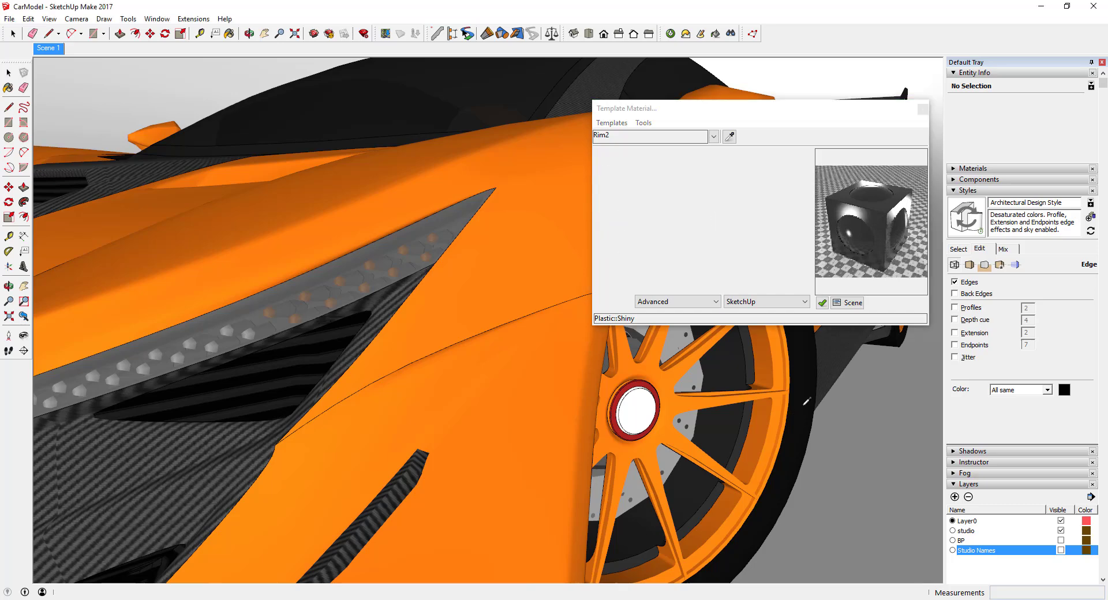
{"action": "left_click", "coordinate": [615, 126]}
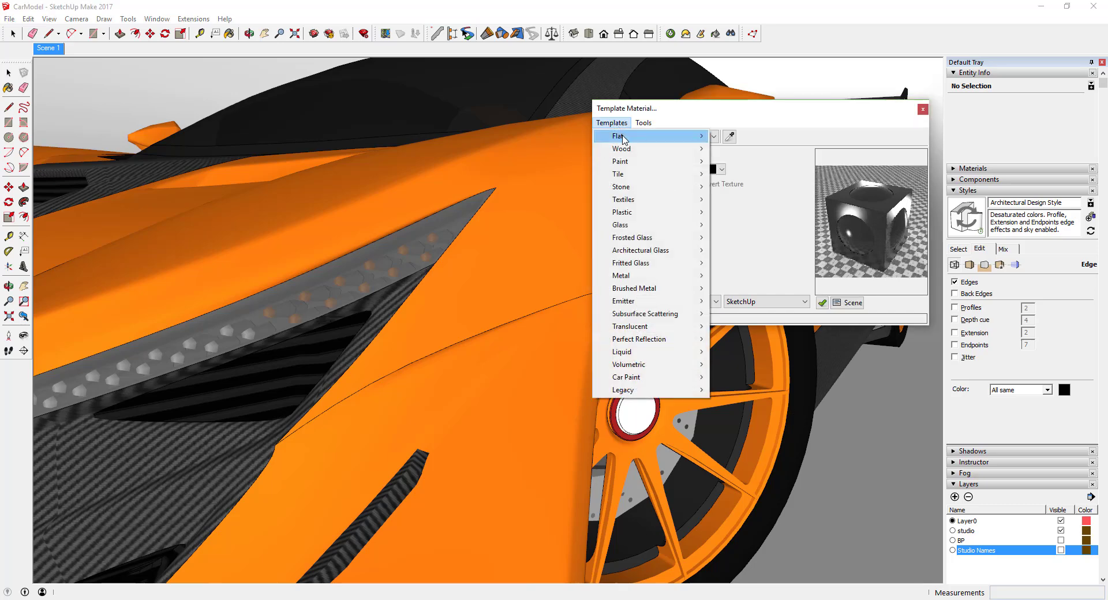
{"action": "mouse_move", "coordinate": [624, 142]}
{"action": "left_click", "coordinate": [734, 142]}
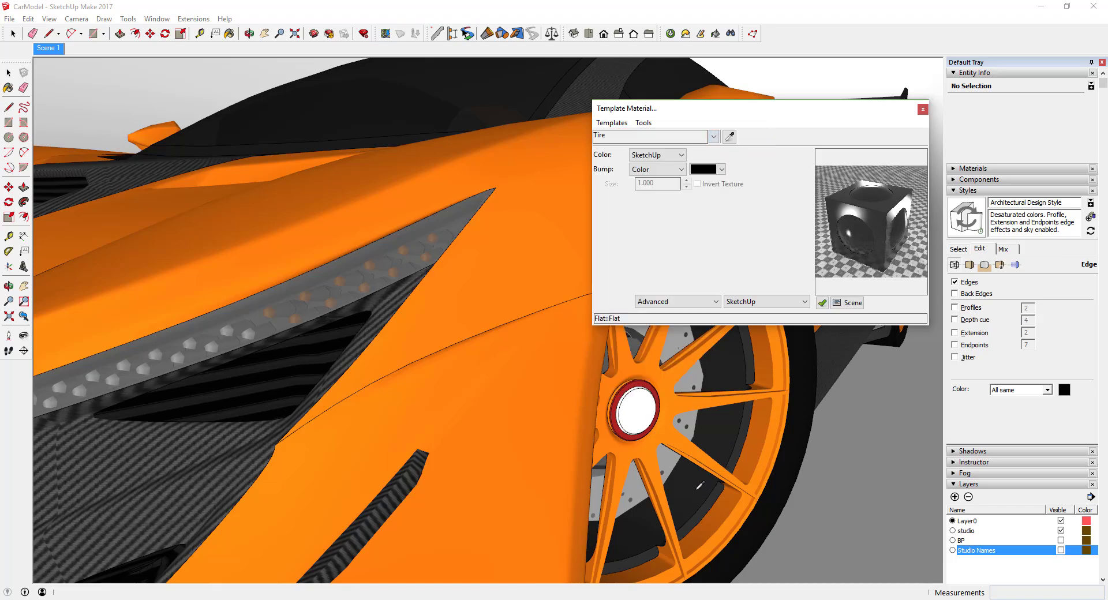
Check the templates assigned to the grey bracket on the side skirt and the red lettering on the front rim.
{"action": "scroll", "coordinate": [699, 479], "scroll_direction": "down", "scroll_amount": 8}
{"action": "scroll", "coordinate": [776, 408], "scroll_direction": "up", "scroll_amount": 10}
{"action": "left_click", "coordinate": [772, 409]}
{"action": "scroll", "coordinate": [772, 407], "scroll_direction": "down", "scroll_amount": 10}
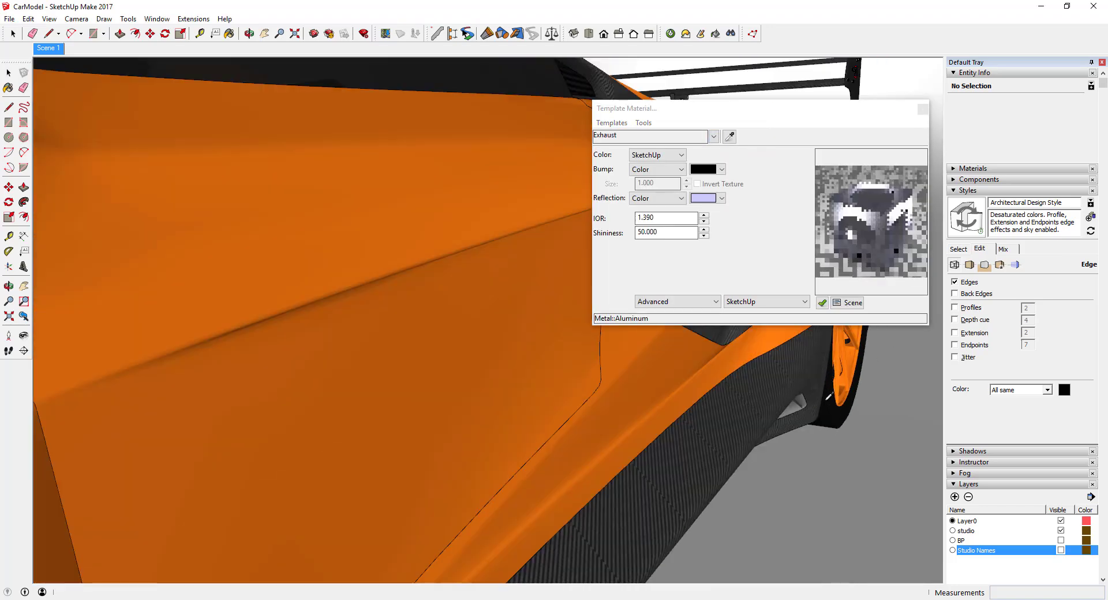
{"action": "scroll", "coordinate": [519, 342], "scroll_direction": "up", "scroll_amount": 9}
{"action": "left_click", "coordinate": [524, 344]}
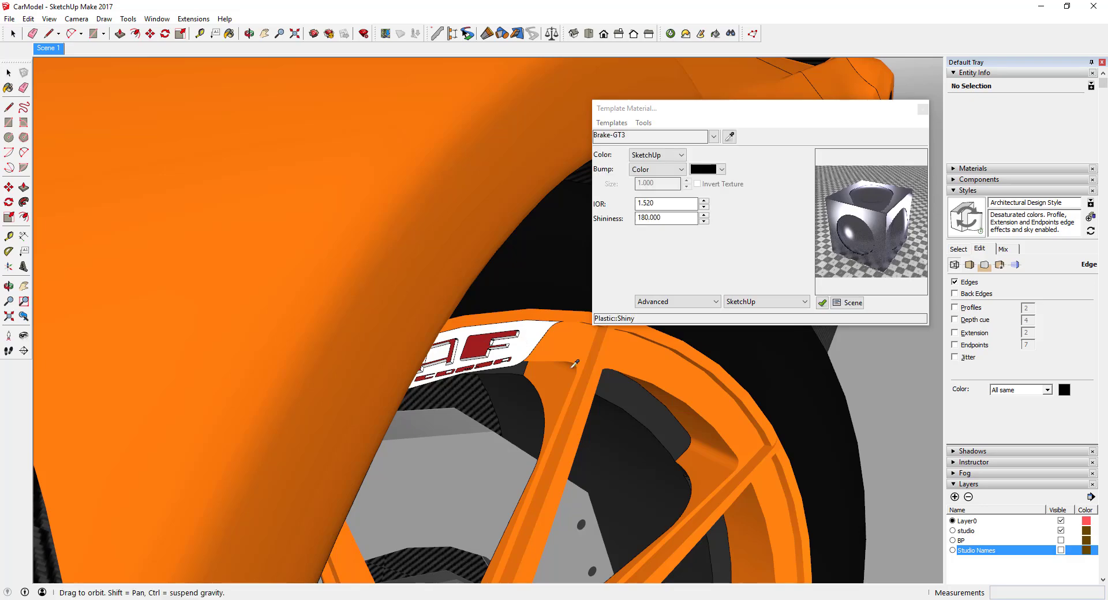
Pick the windshield's Glass_Specter material and apply the Glass Common template.
{"action": "scroll", "coordinate": [522, 338], "scroll_direction": "down", "scroll_amount": 7}
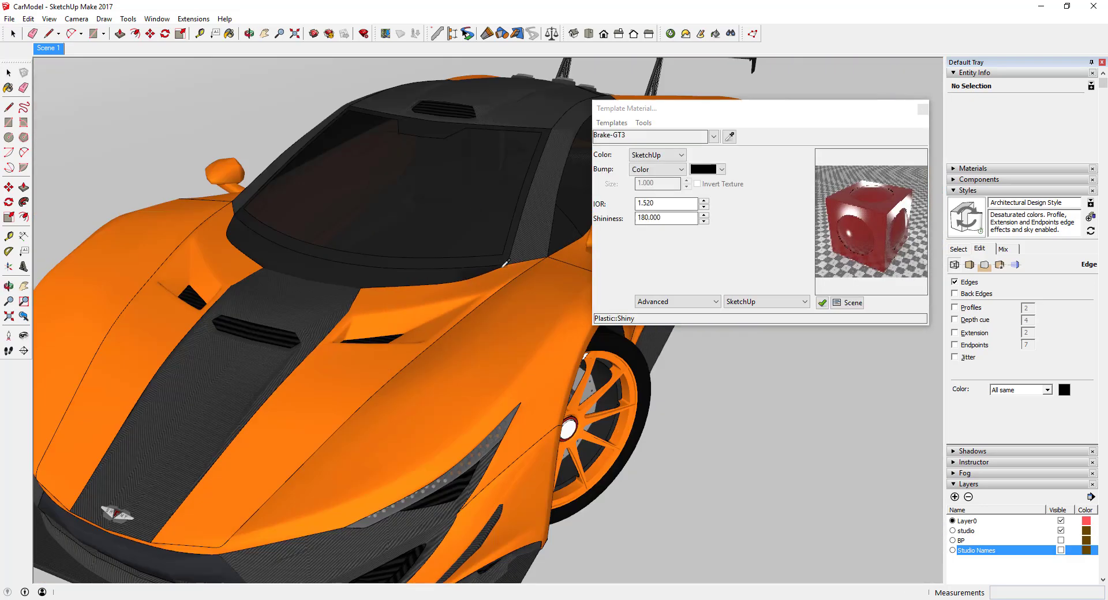
{"action": "left_click", "coordinate": [464, 193]}
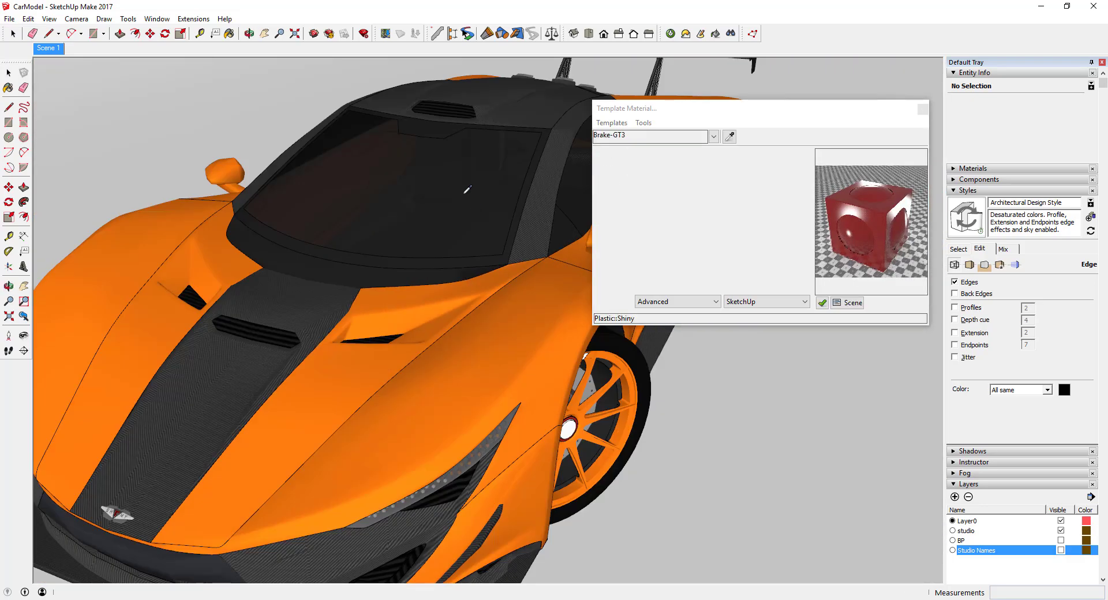
{"action": "left_click", "coordinate": [620, 125]}
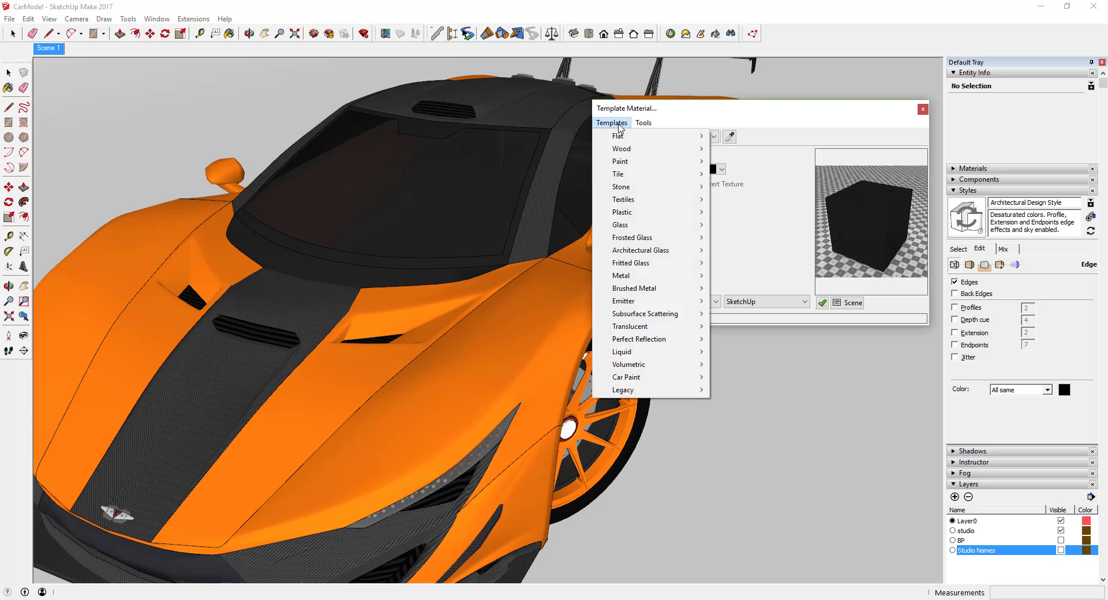
{"action": "mouse_move", "coordinate": [645, 229]}
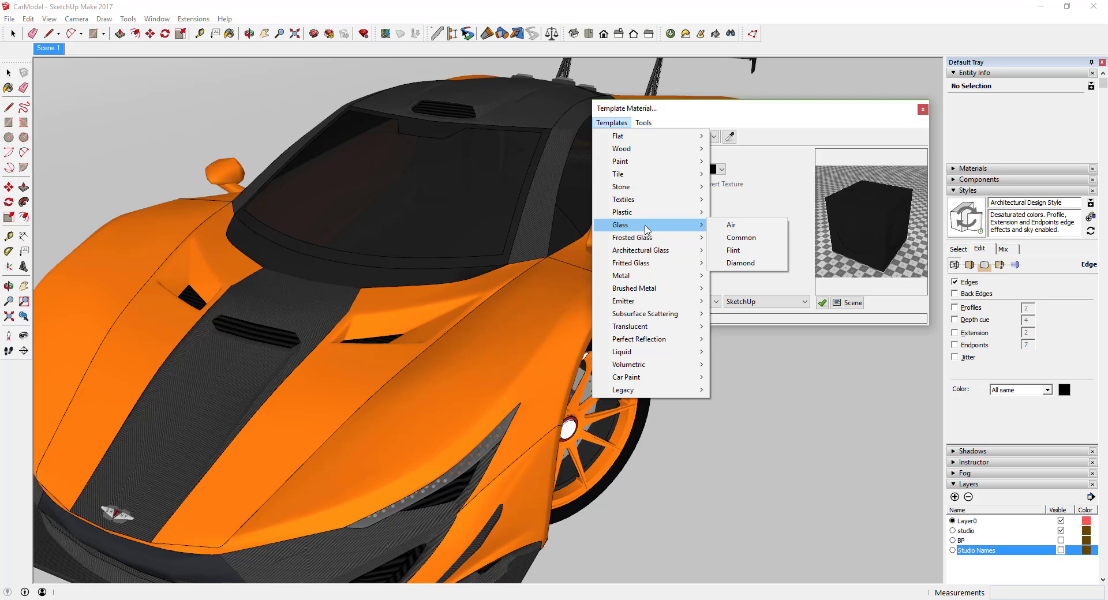
{"action": "left_click", "coordinate": [769, 239]}
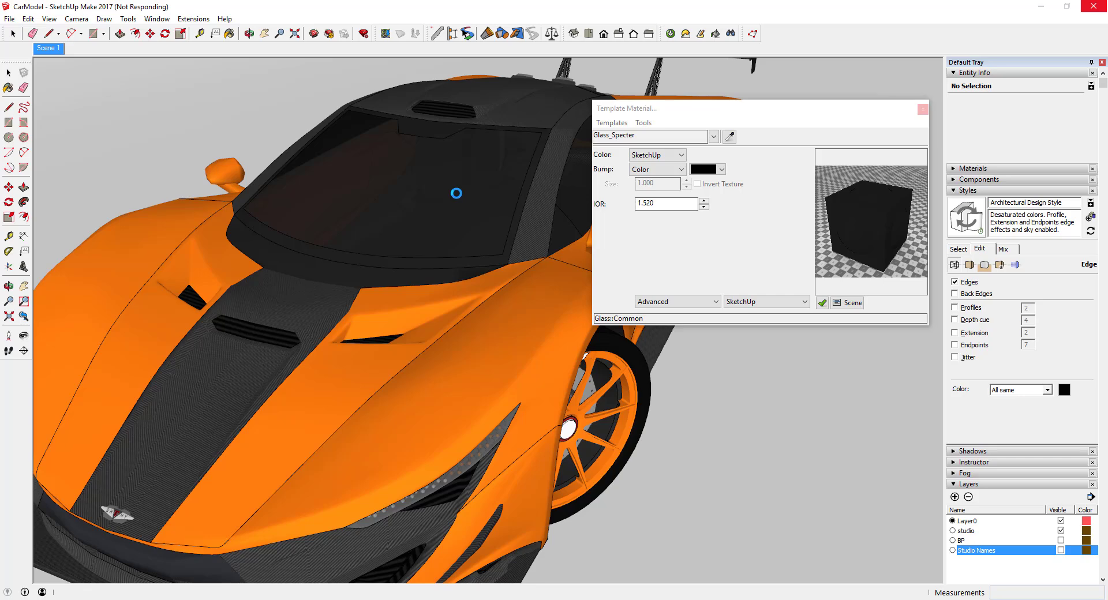
Apply the Plastic Shiny template to the windshield's Glass_Specter material.
{"action": "left_click", "coordinate": [612, 122]}
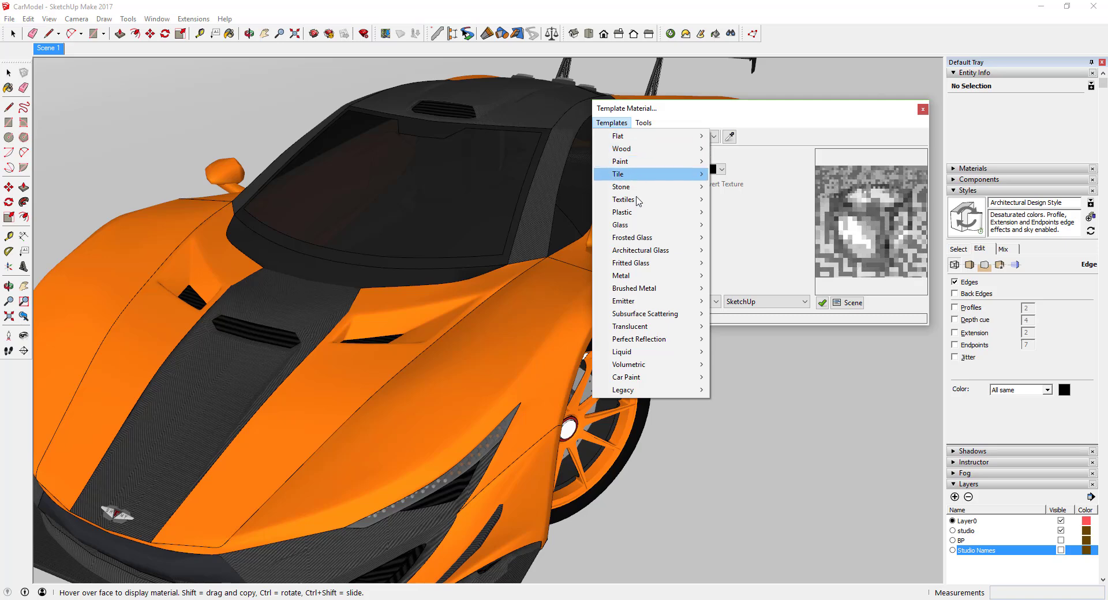
{"action": "mouse_move", "coordinate": [680, 225]}
{"action": "left_click", "coordinate": [740, 237]}
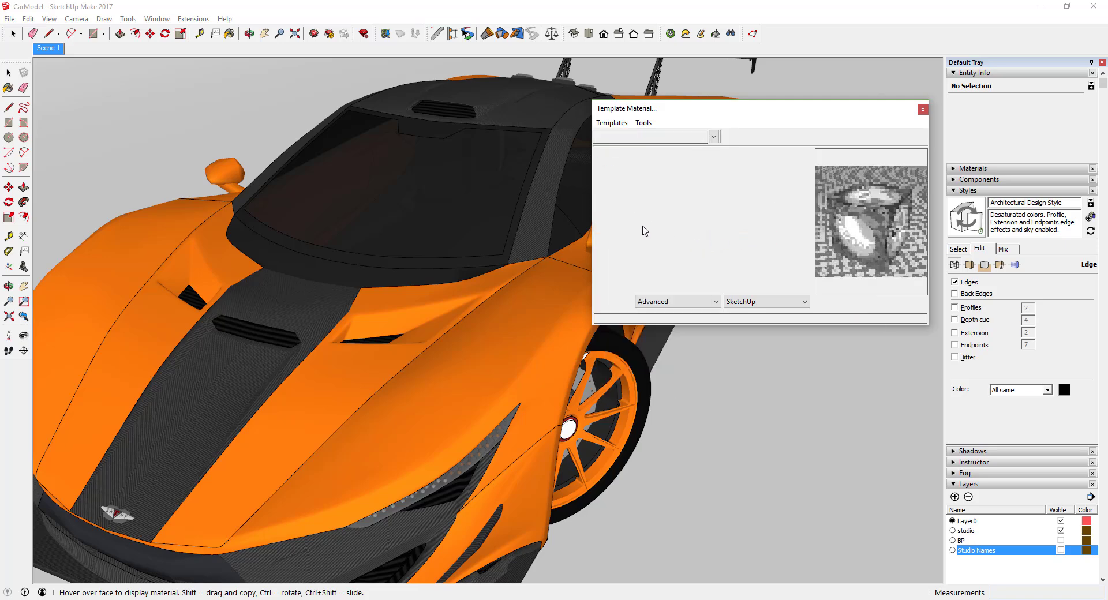
Set the alpha of the windshield's Glass_Specter material to 85%.
{"action": "left_click", "coordinate": [767, 302]}
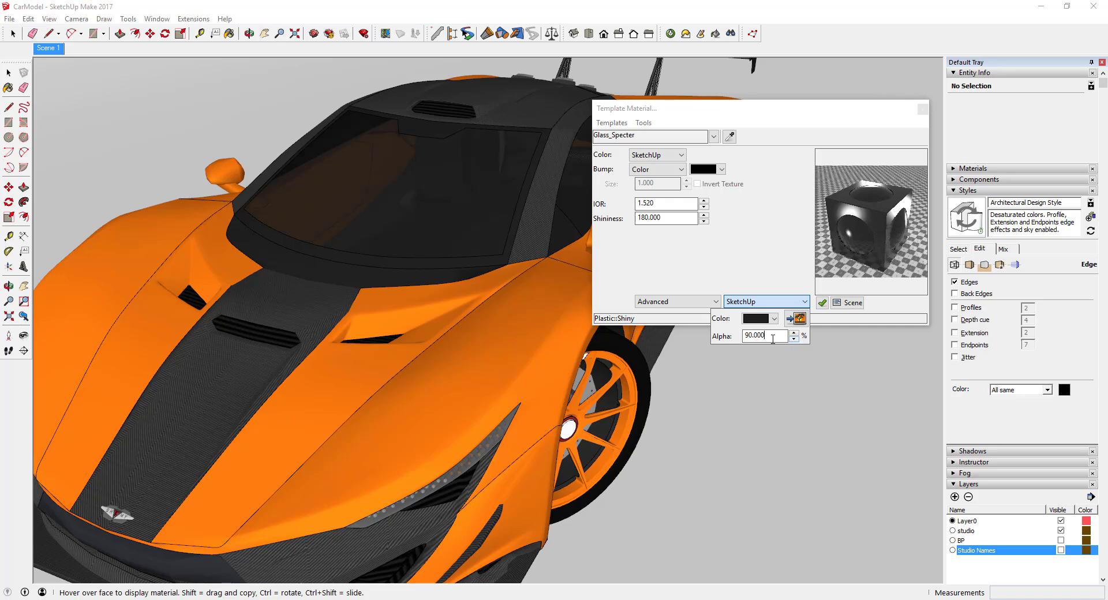
{"action": "key", "text": "Return"}
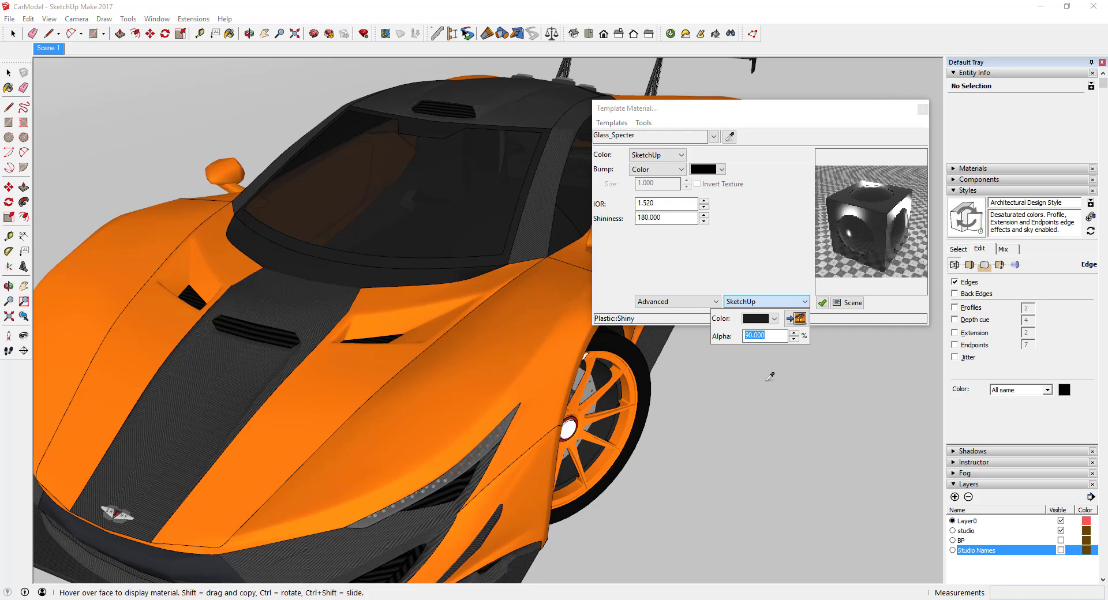
{"action": "type", "text": "5"}
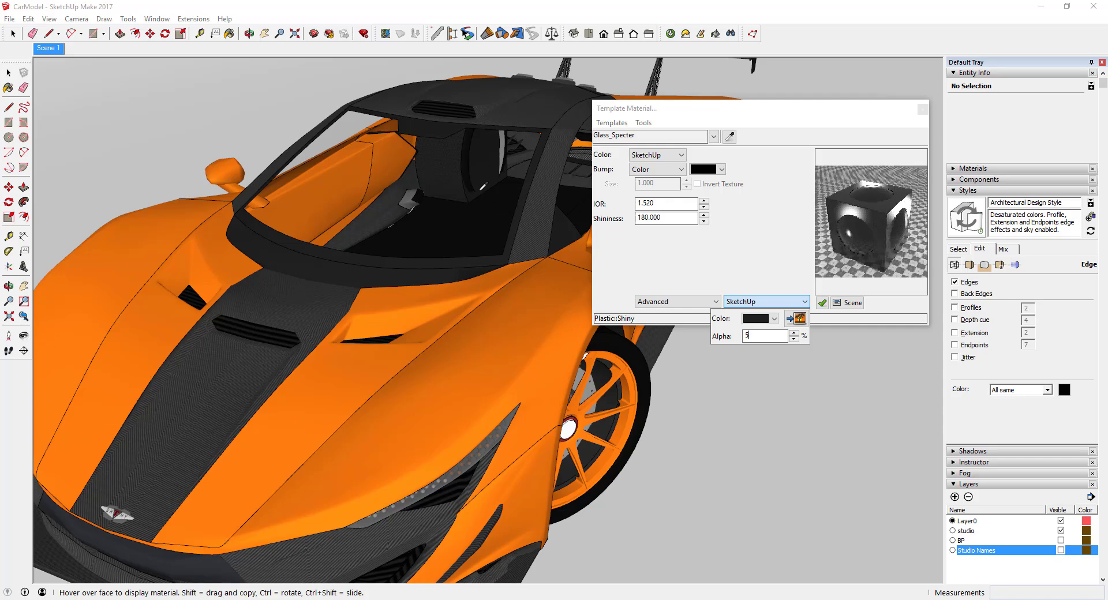
{"action": "key", "text": "BackSpace"}
{"action": "type", "text": "85"}
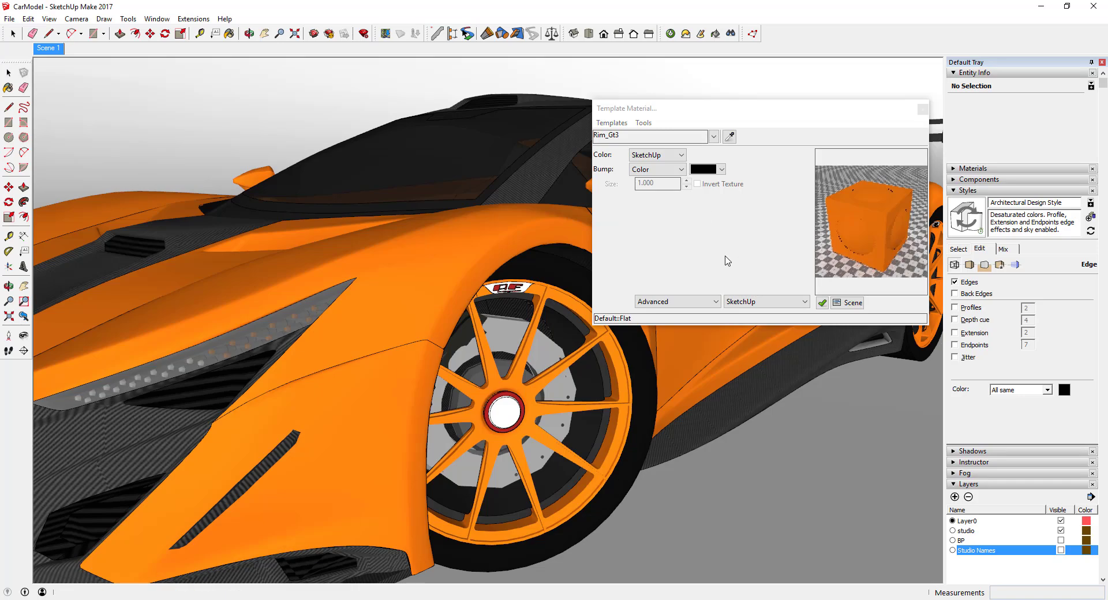
Try the Car Paint White Reflection template on the front wheel's orange Rim_Gt3 material.
{"action": "left_click", "coordinate": [610, 124]}
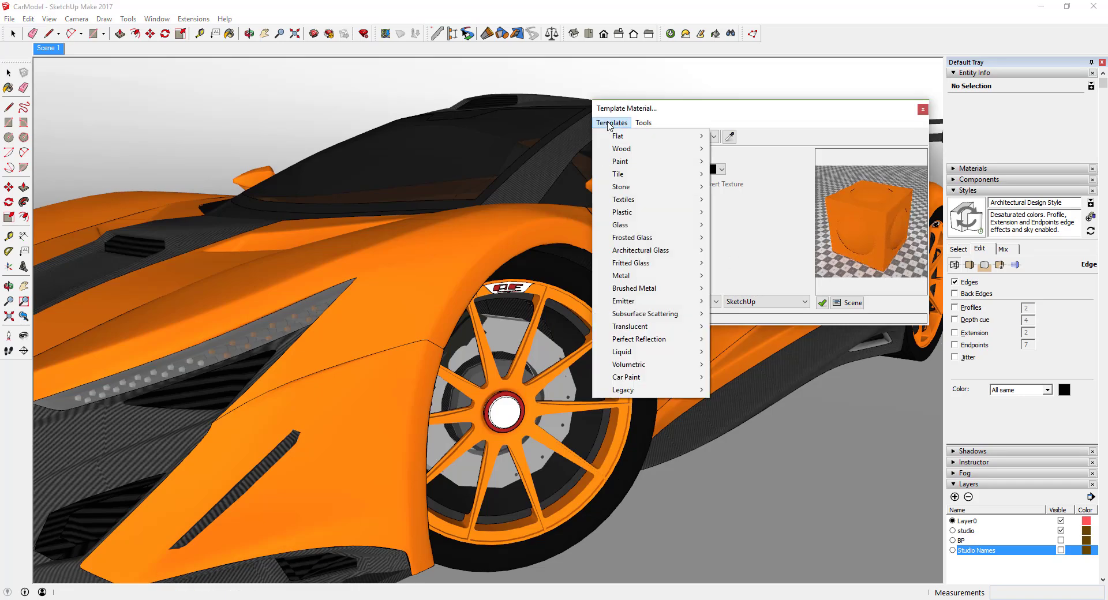
{"action": "mouse_move", "coordinate": [663, 379]}
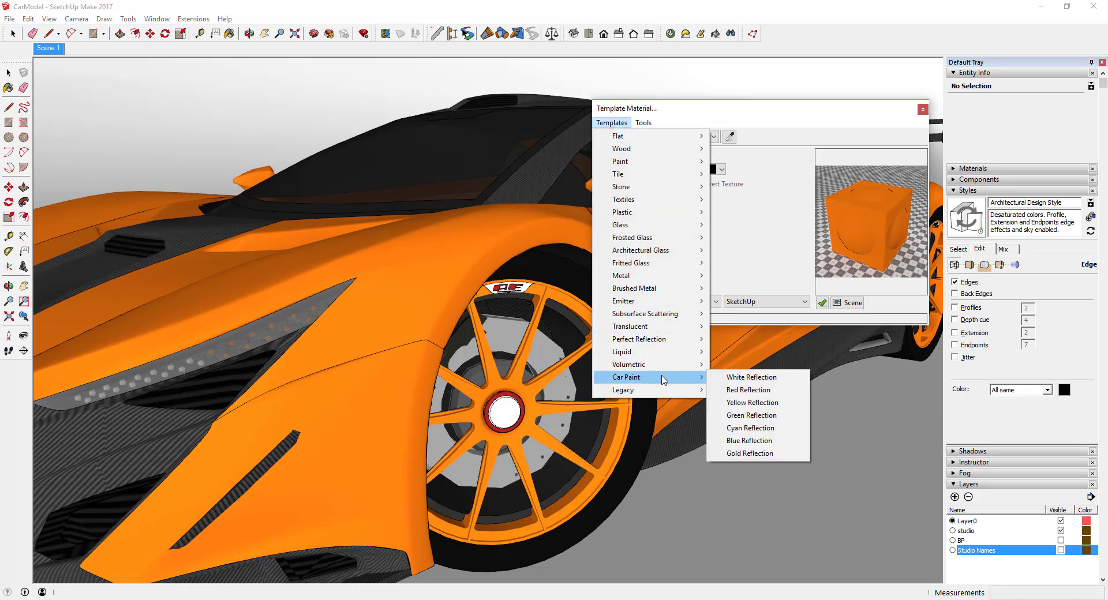
{"action": "left_click", "coordinate": [745, 378]}
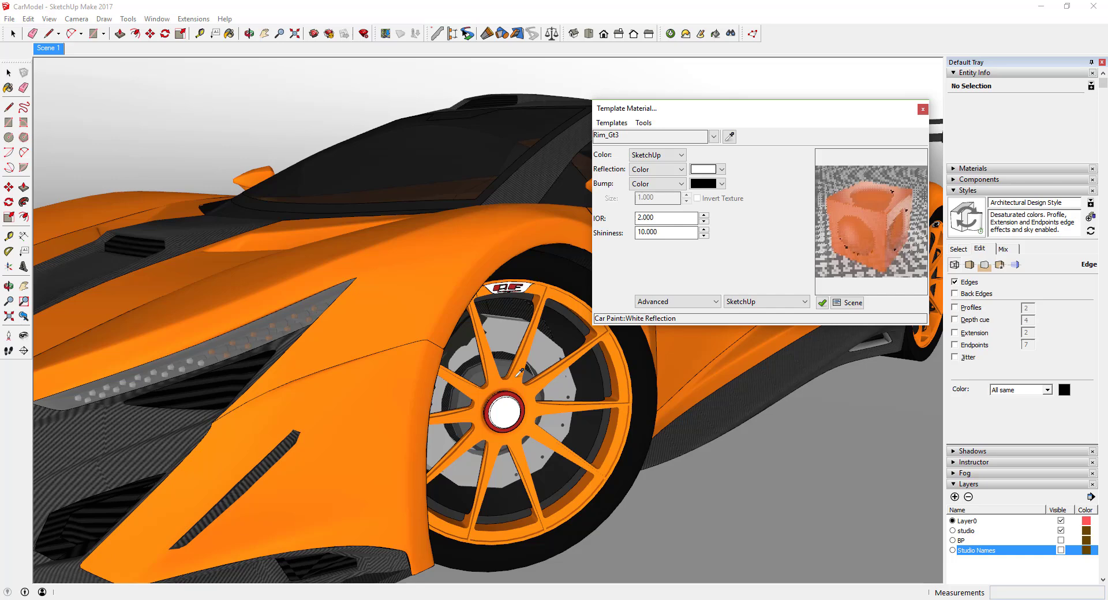
Apply the Plastic Shiny template to the wheel's orange Rim_Gt3 material and close the template editor.
{"action": "left_click", "coordinate": [535, 389]}
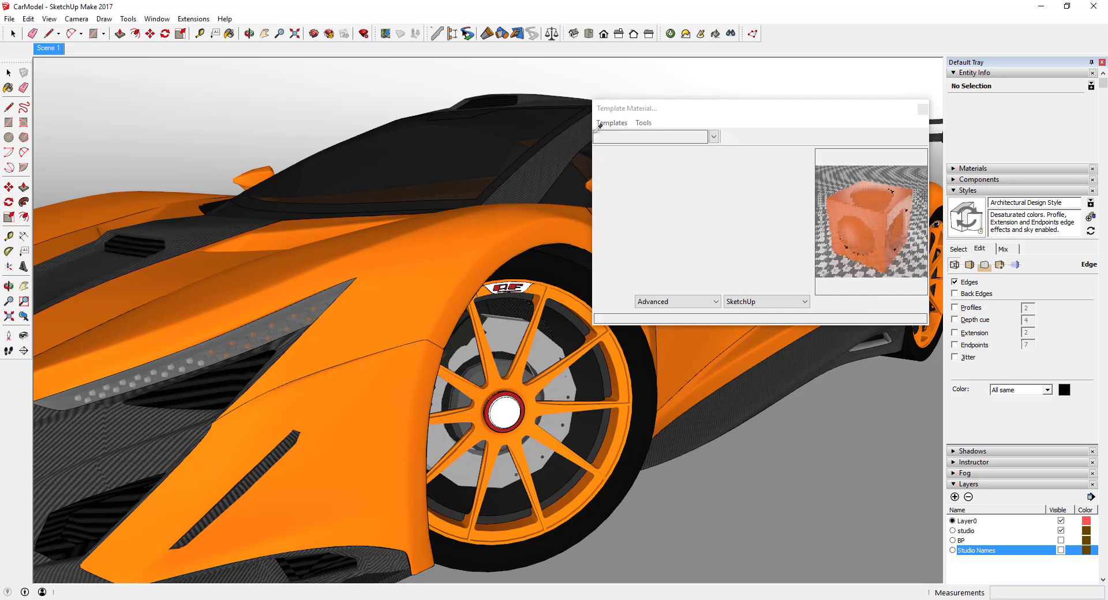
{"action": "left_click", "coordinate": [612, 122]}
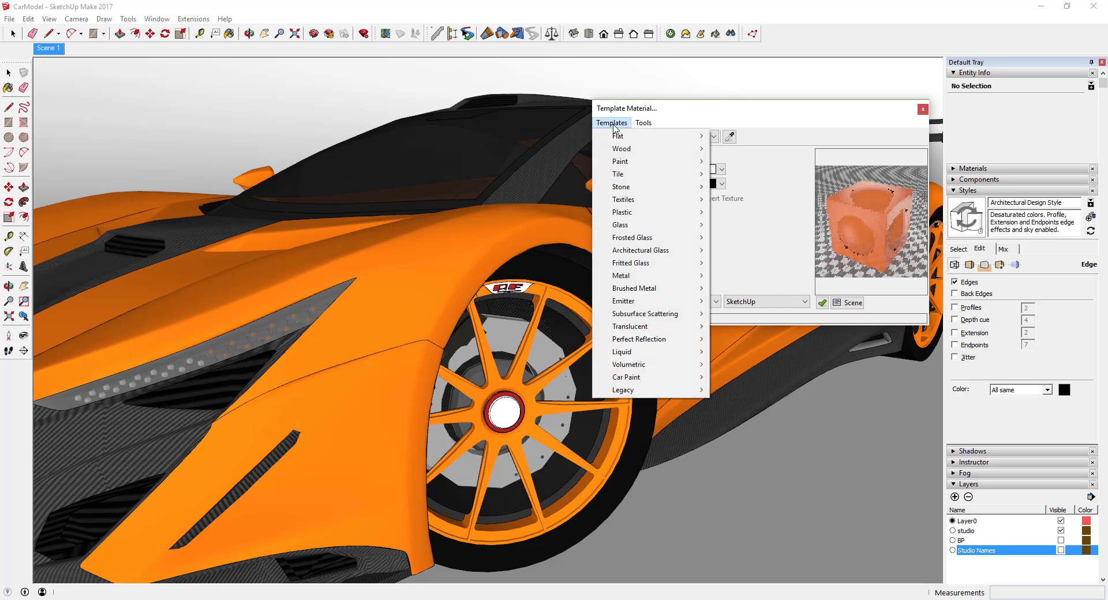
{"action": "mouse_move", "coordinate": [638, 213]}
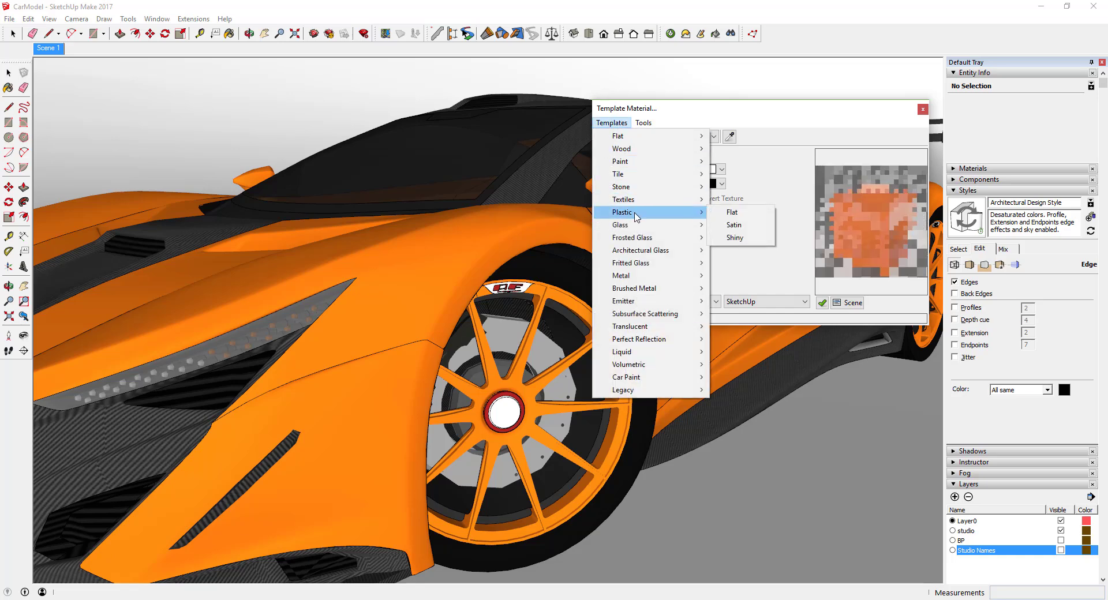
{"action": "left_click", "coordinate": [744, 236]}
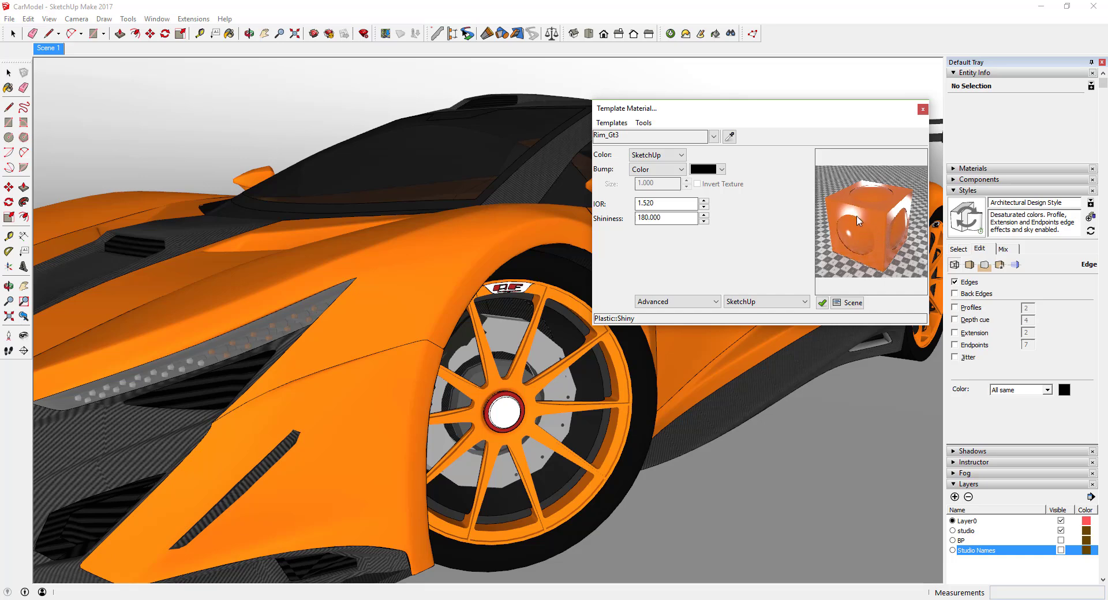
{"action": "scroll", "coordinate": [511, 307], "scroll_direction": "down", "scroll_amount": 5}
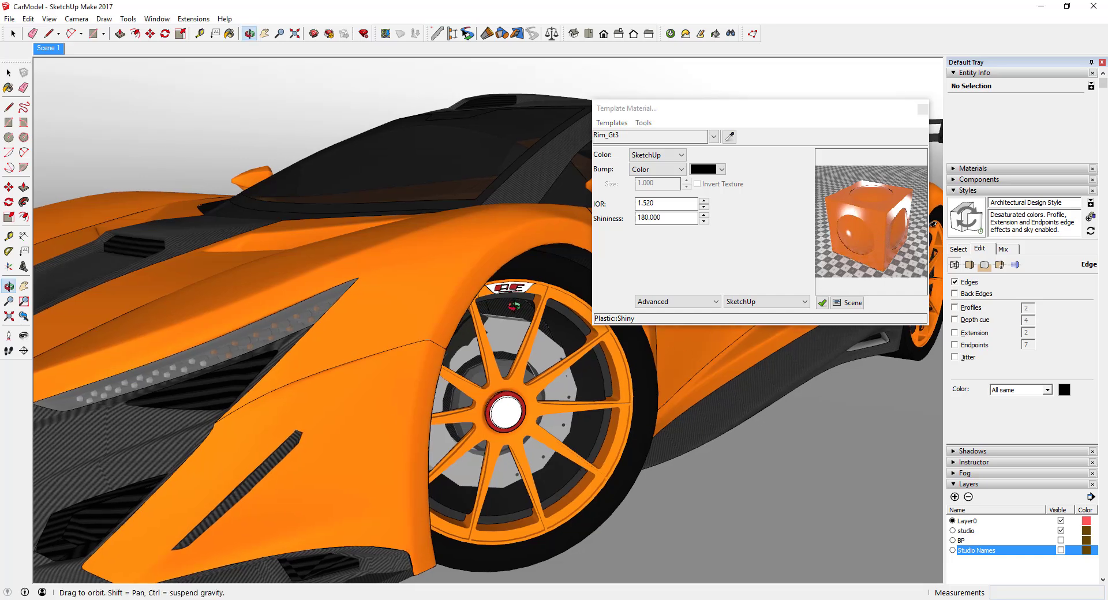
{"action": "left_click", "coordinate": [923, 109]}
Render a preview of the whole car from the current view with the 01. Prelim preset at 800x600.
{"action": "middle_click_drag", "start_coordinate": [682, 247], "coordinate": [703, 224]}
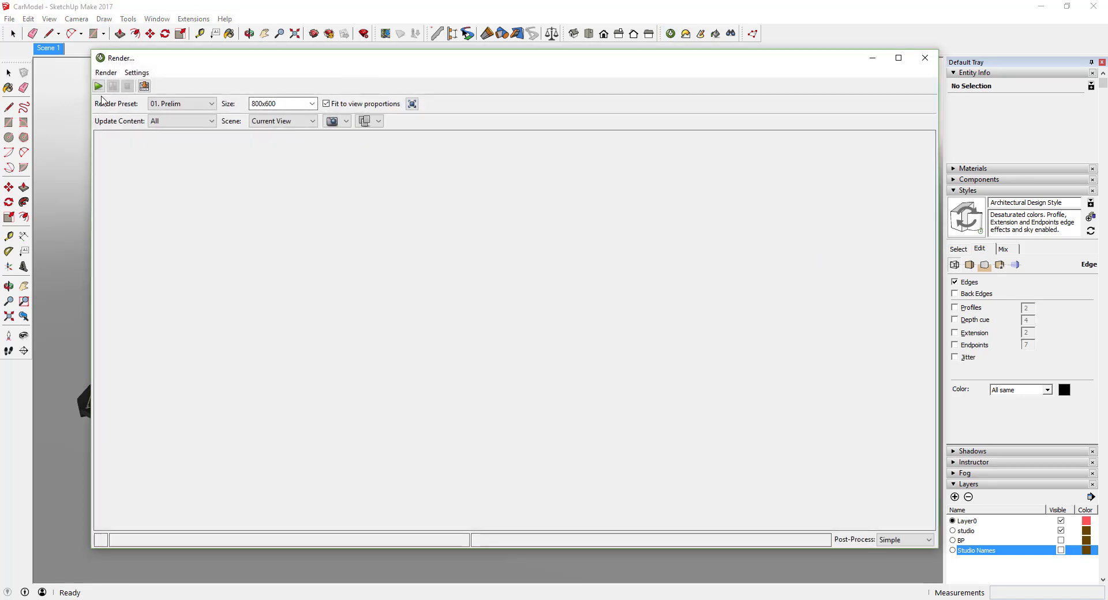
{"action": "left_click", "coordinate": [99, 87]}
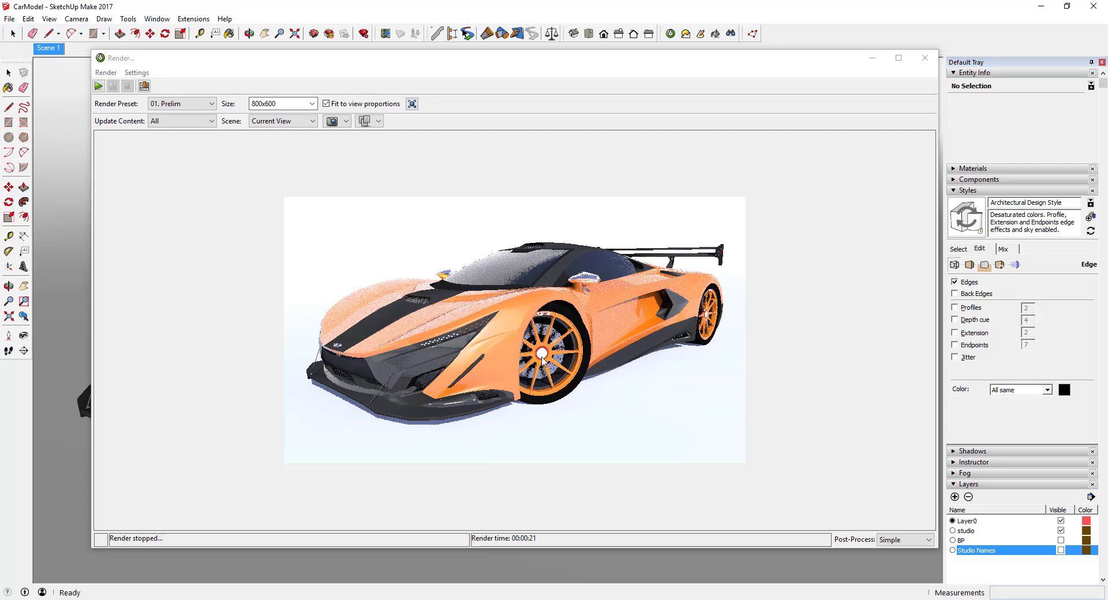
{"action": "left_click", "coordinate": [925, 58]}
Sample the material of the white centre cap on the front wheel to check its assigned template.
{"action": "left_click", "coordinate": [501, 289]}
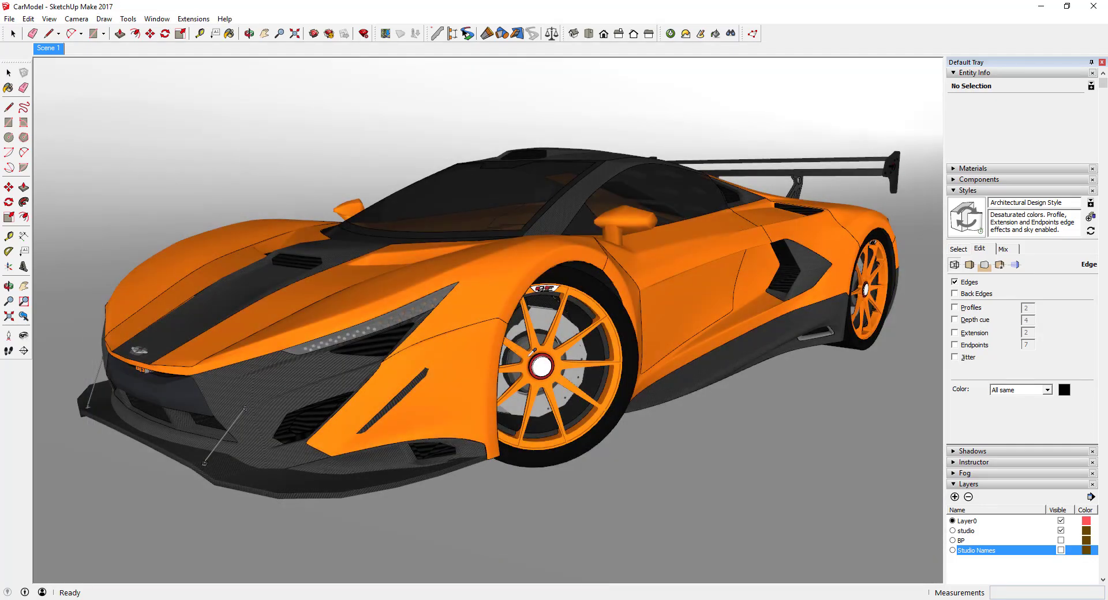
{"action": "scroll", "coordinate": [543, 364], "scroll_direction": "up", "scroll_amount": 8}
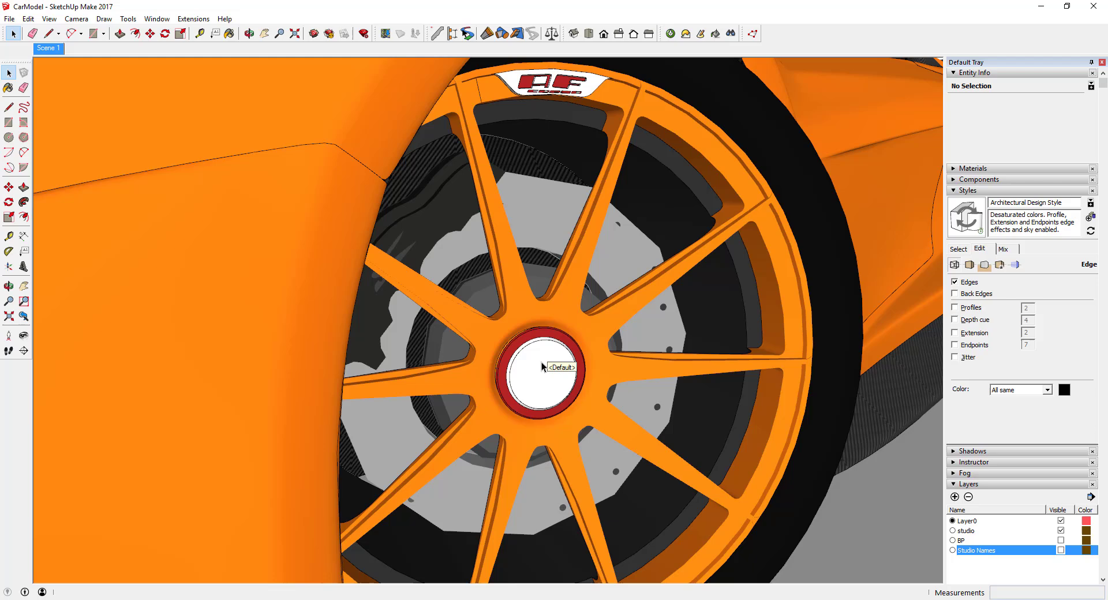
{"action": "scroll", "coordinate": [543, 365], "scroll_direction": "up", "scroll_amount": 2}
{"action": "left_click", "coordinate": [542, 370]}
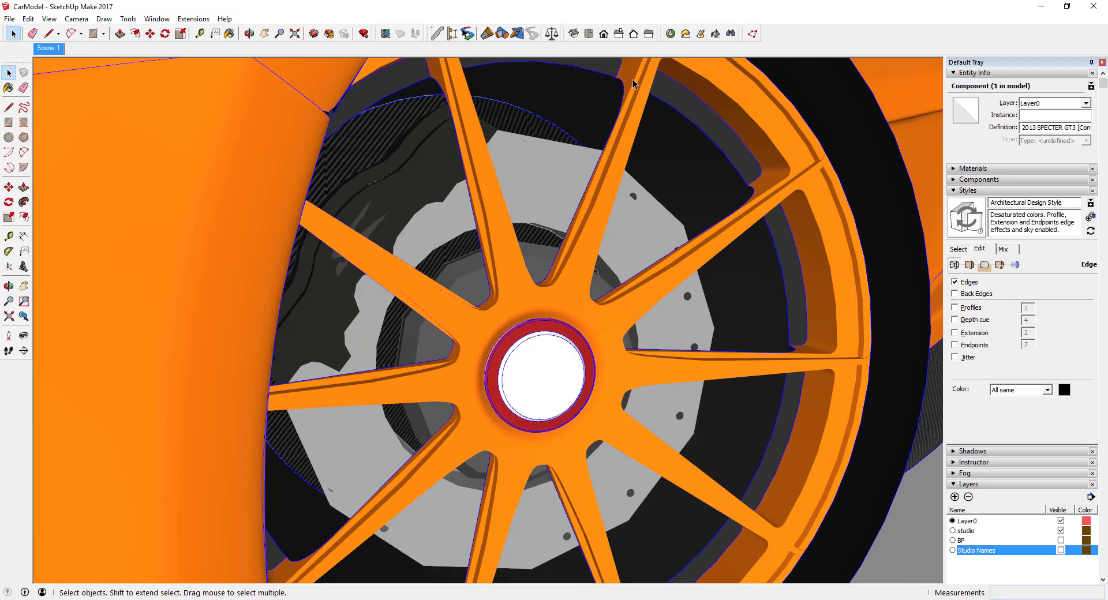
{"action": "left_click", "coordinate": [716, 34]}
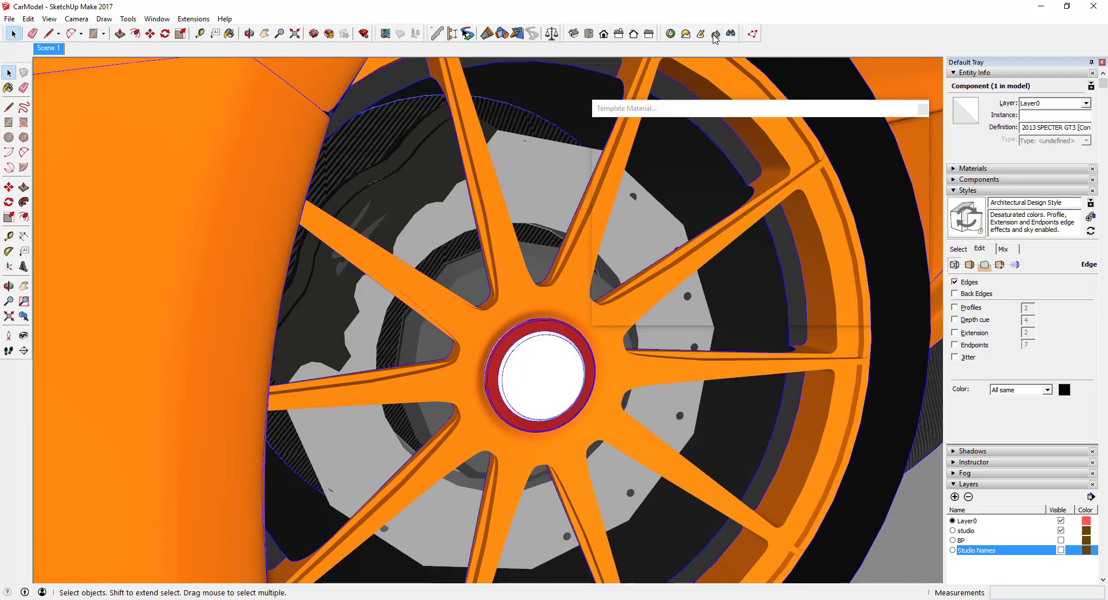
{"action": "left_click", "coordinate": [729, 136]}
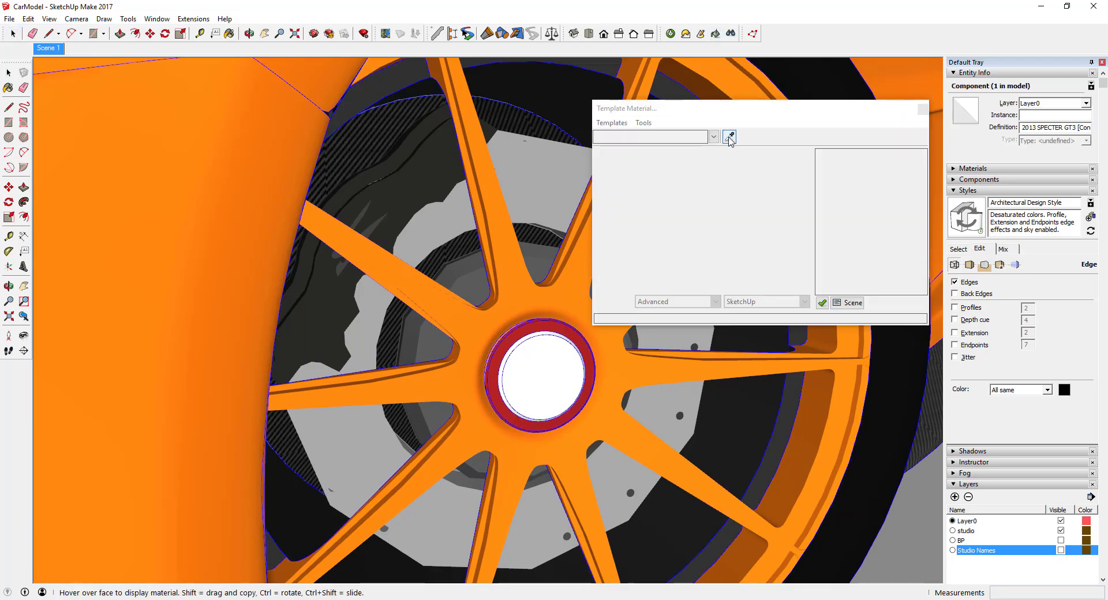
{"action": "left_click", "coordinate": [566, 368]}
{"action": "key", "text": "space"}
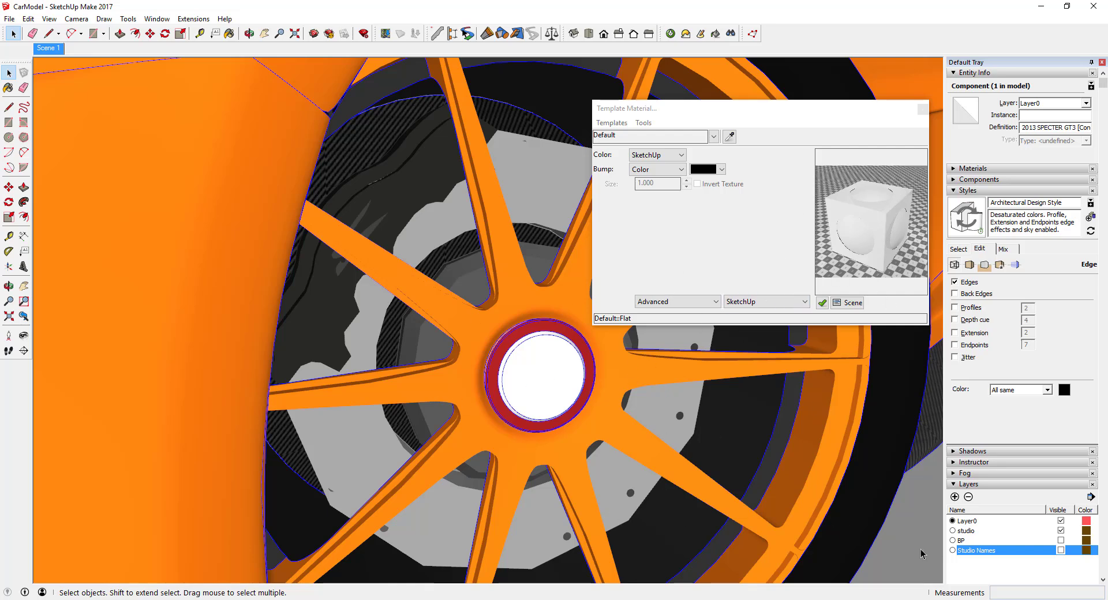
Enter the front wheel's nested hub component and select the white centre cap group.
{"action": "left_click", "coordinate": [524, 380]}
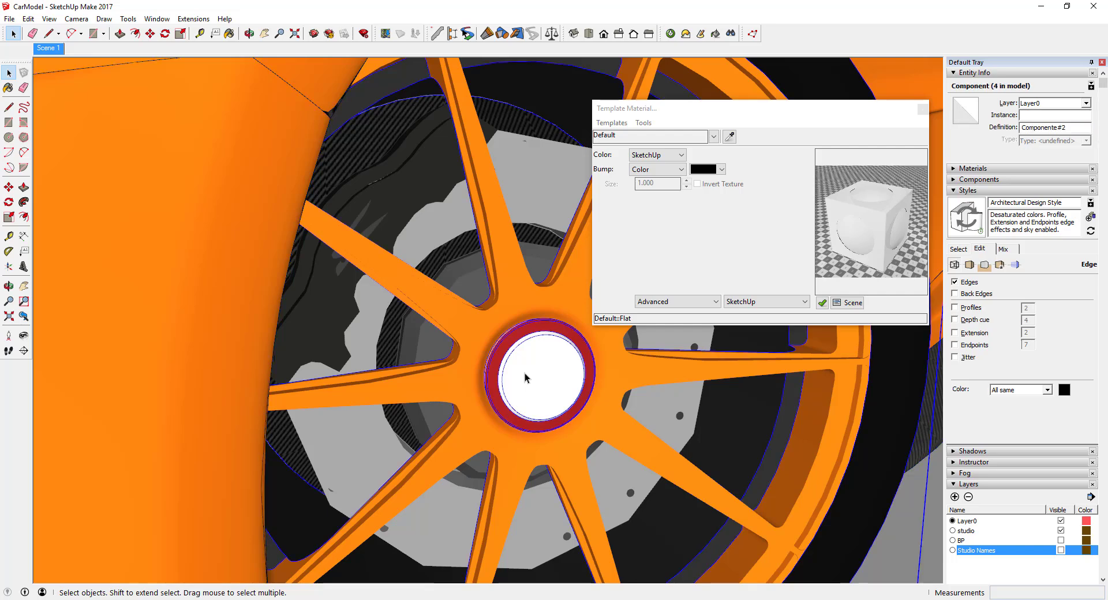
{"action": "double_click", "coordinate": [525, 378]}
{"action": "double_click", "coordinate": [524, 373]}
{"action": "left_click", "coordinate": [525, 374]}
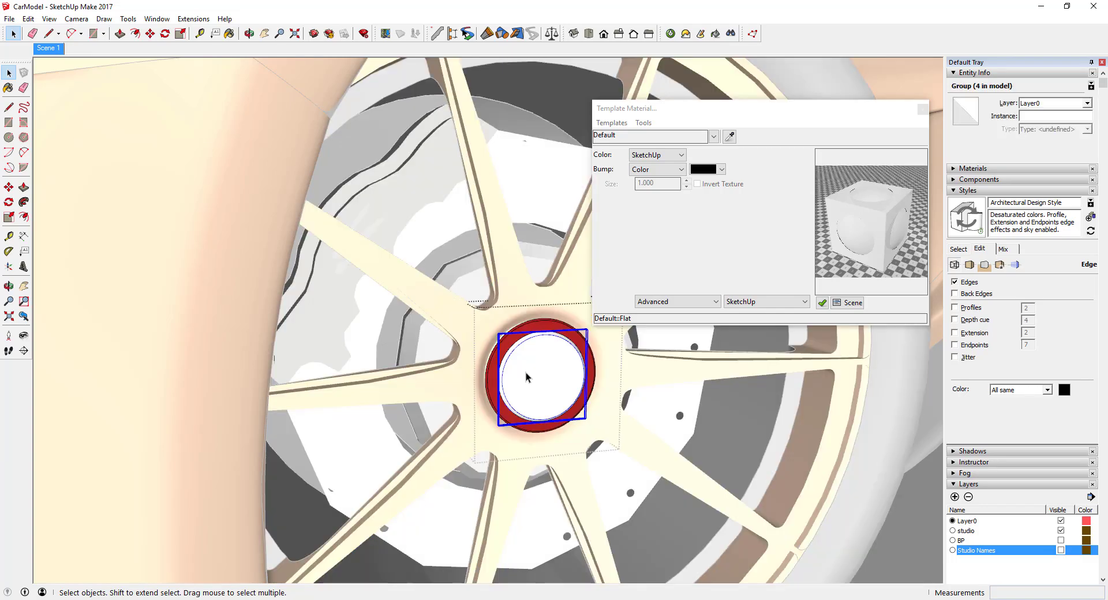
{"action": "scroll", "coordinate": [535, 369], "scroll_direction": "up", "scroll_amount": 5}
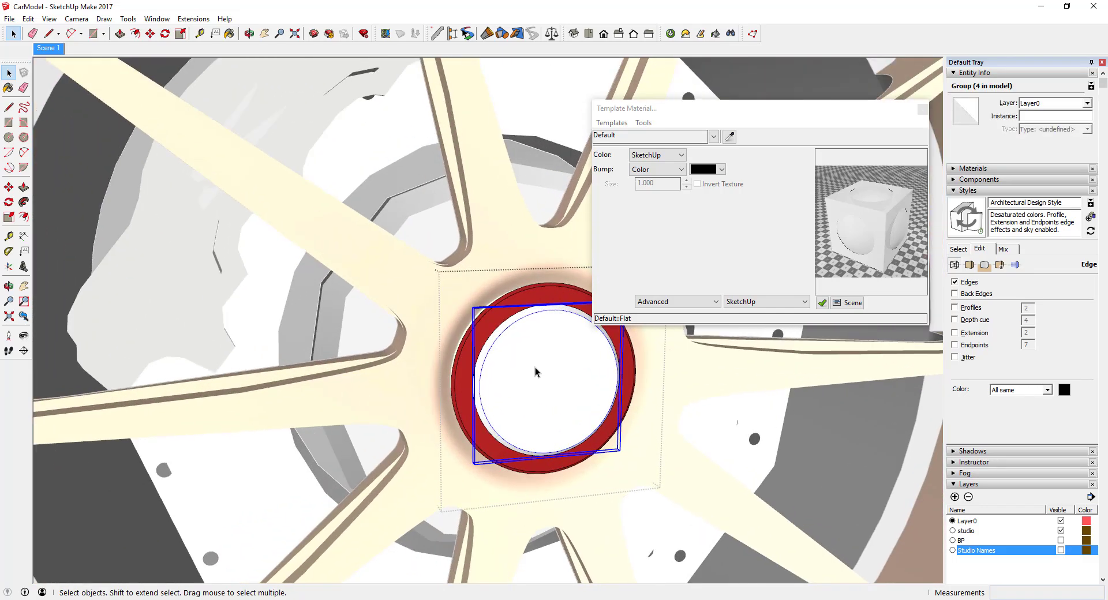
{"action": "middle_click_drag", "start_coordinate": [535, 367], "coordinate": [563, 359]}
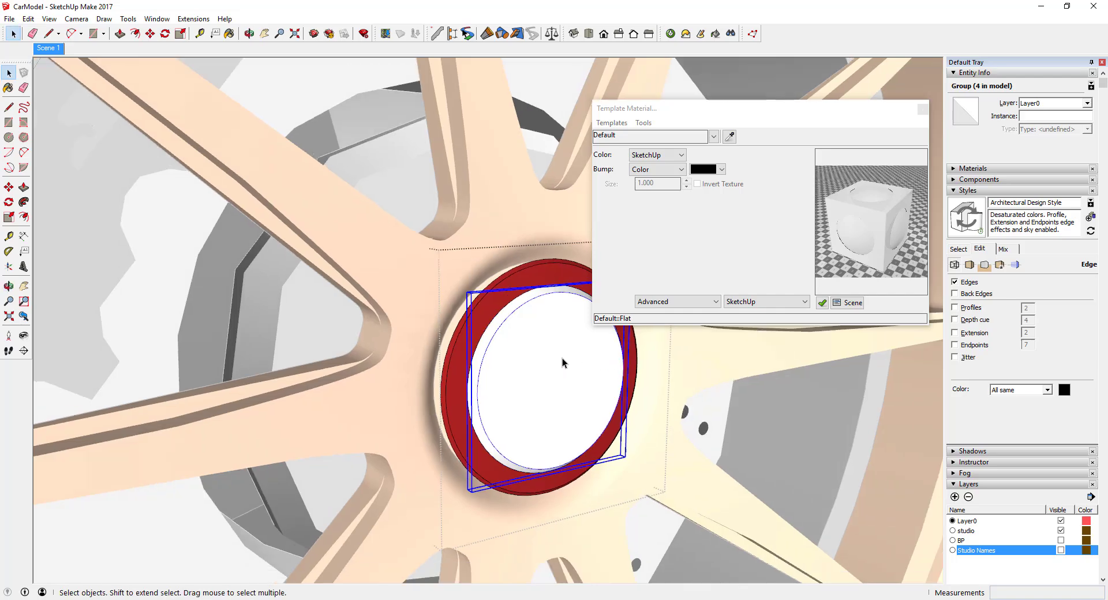
Show the material library, open the centre cap group for editing and select all of its faces and edges.
{"action": "left_click", "coordinate": [961, 250]}
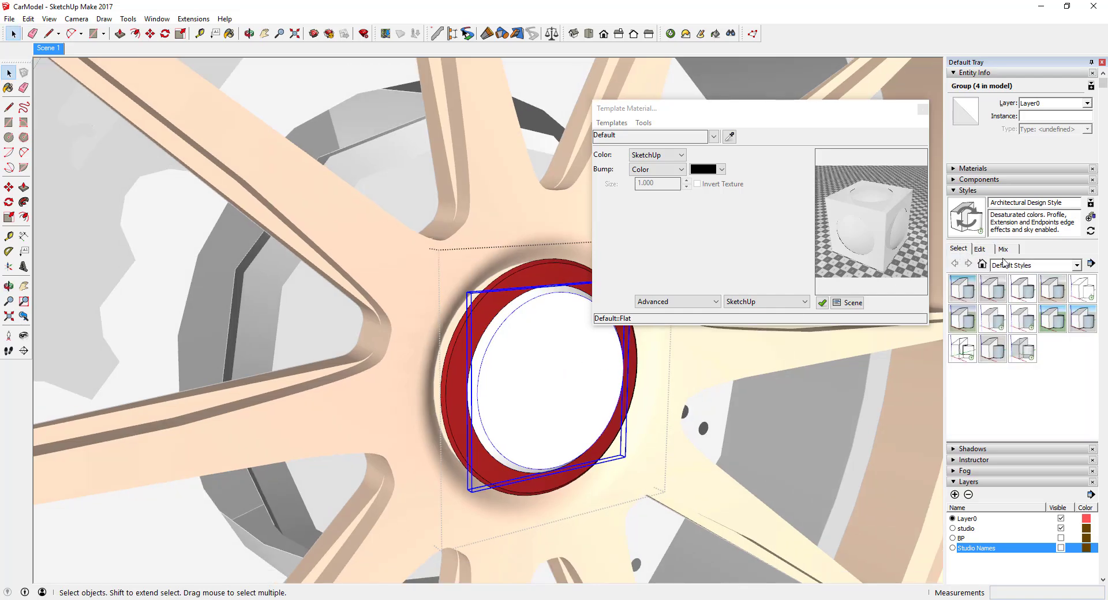
{"action": "left_click", "coordinate": [981, 249]}
{"action": "left_click", "coordinate": [954, 191]}
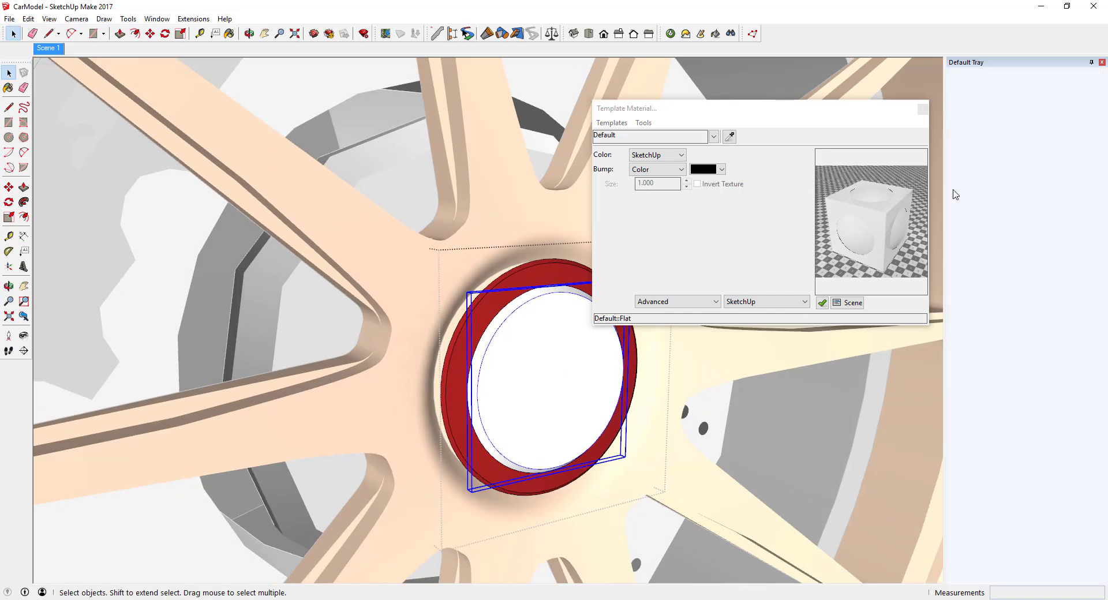
{"action": "left_click", "coordinate": [957, 168]}
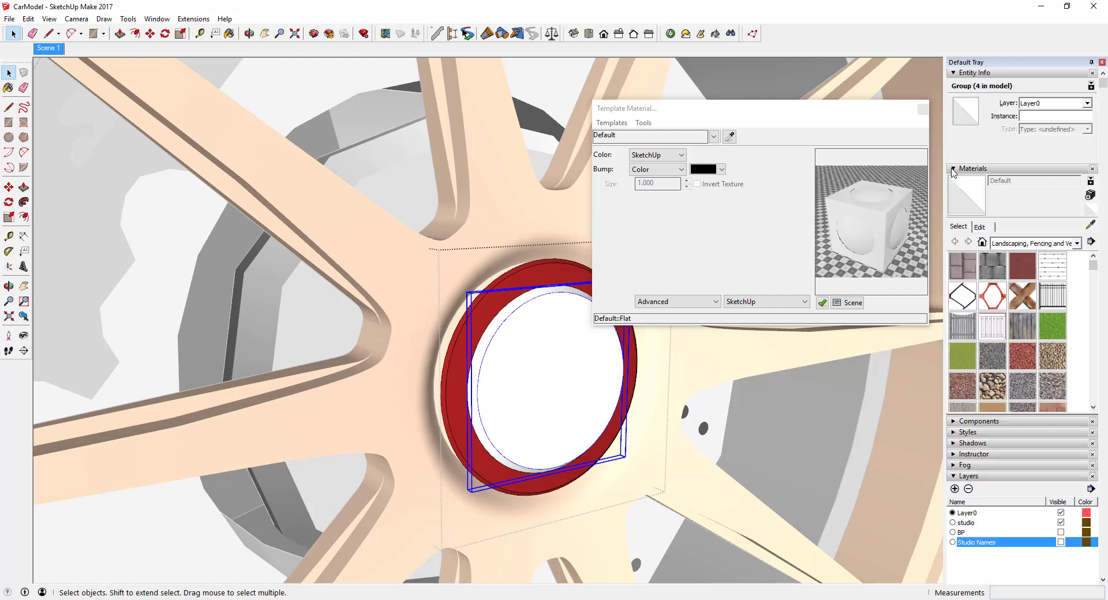
{"action": "double_click", "coordinate": [552, 363]}
{"action": "left_click", "coordinate": [548, 366]}
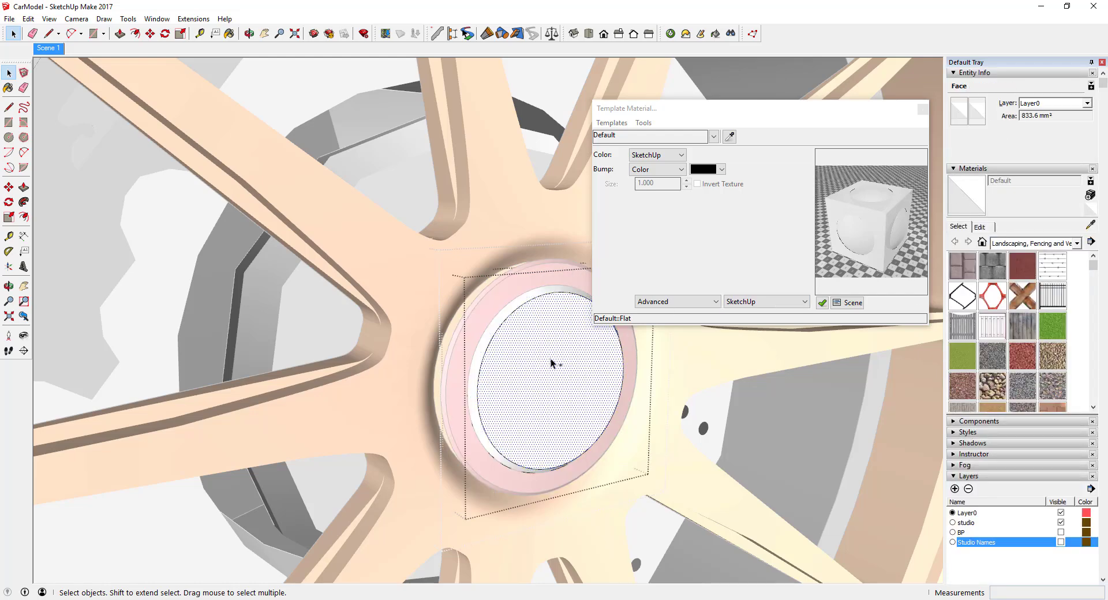
{"action": "double_click", "coordinate": [550, 358]}
Paint the selected centre cap geometry with the white Color M00 from the Colors library.
{"action": "left_click", "coordinate": [1013, 243]}
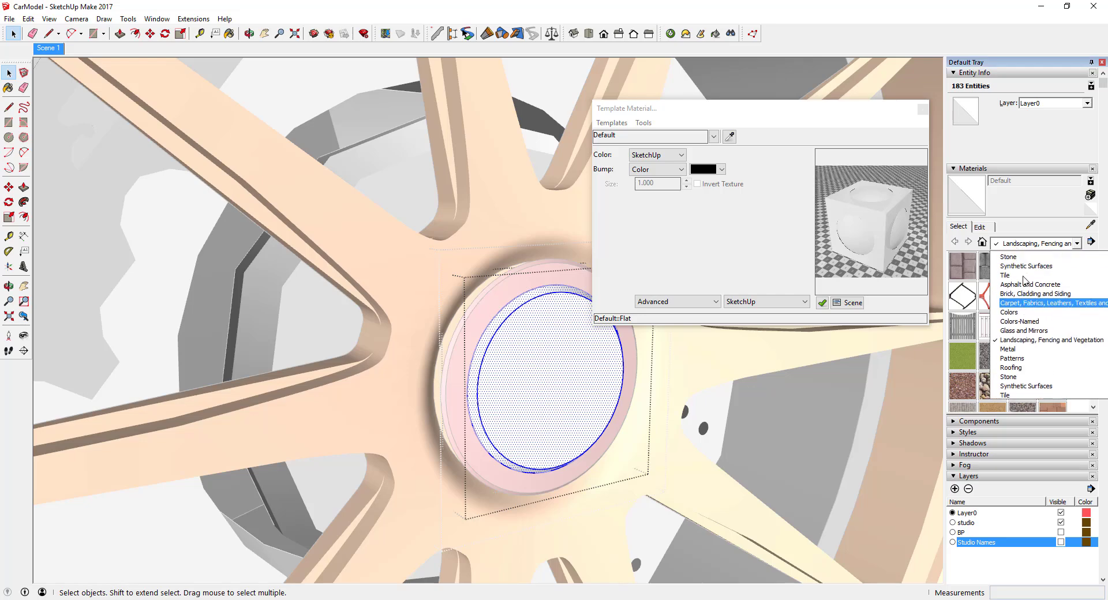
{"action": "left_click", "coordinate": [1010, 312]}
{"action": "left_click_drag", "start_coordinate": [1094, 268], "coordinate": [1094, 383]}
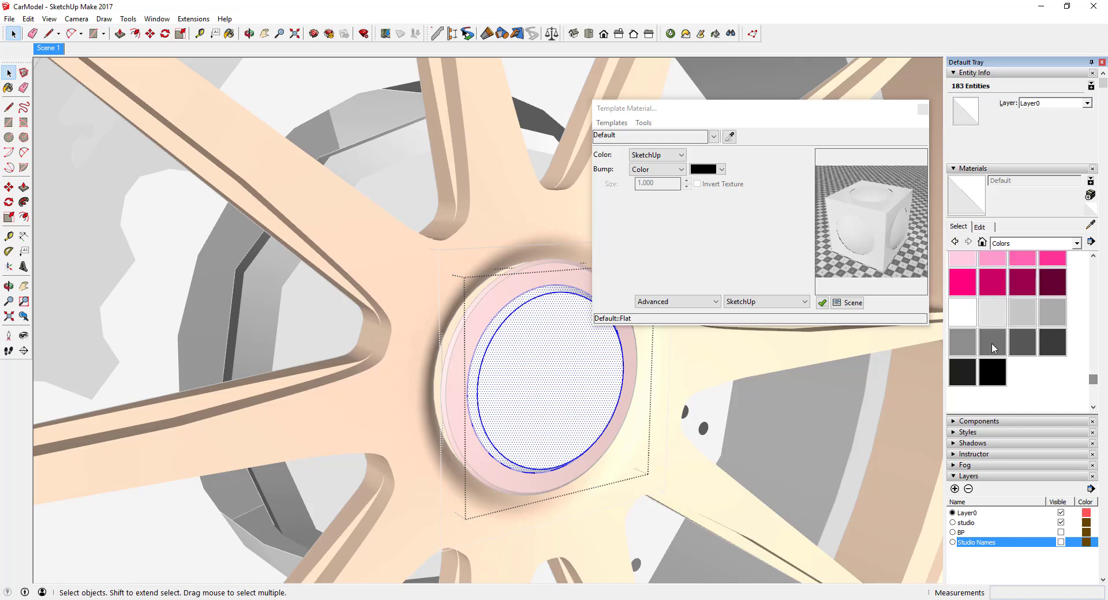
{"action": "left_click", "coordinate": [968, 314]}
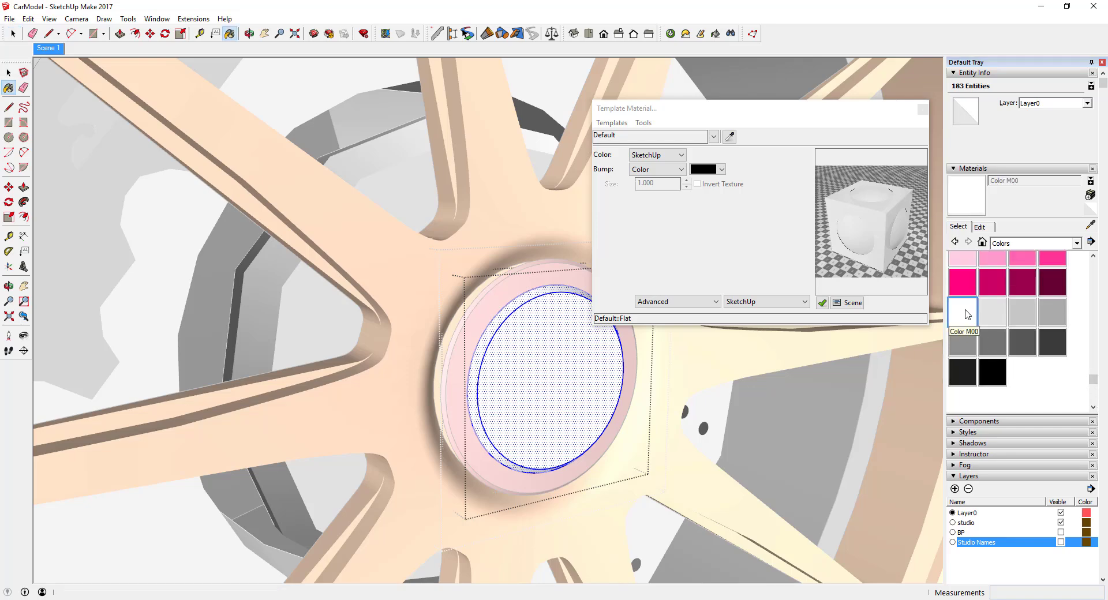
{"action": "left_click", "coordinate": [489, 340]}
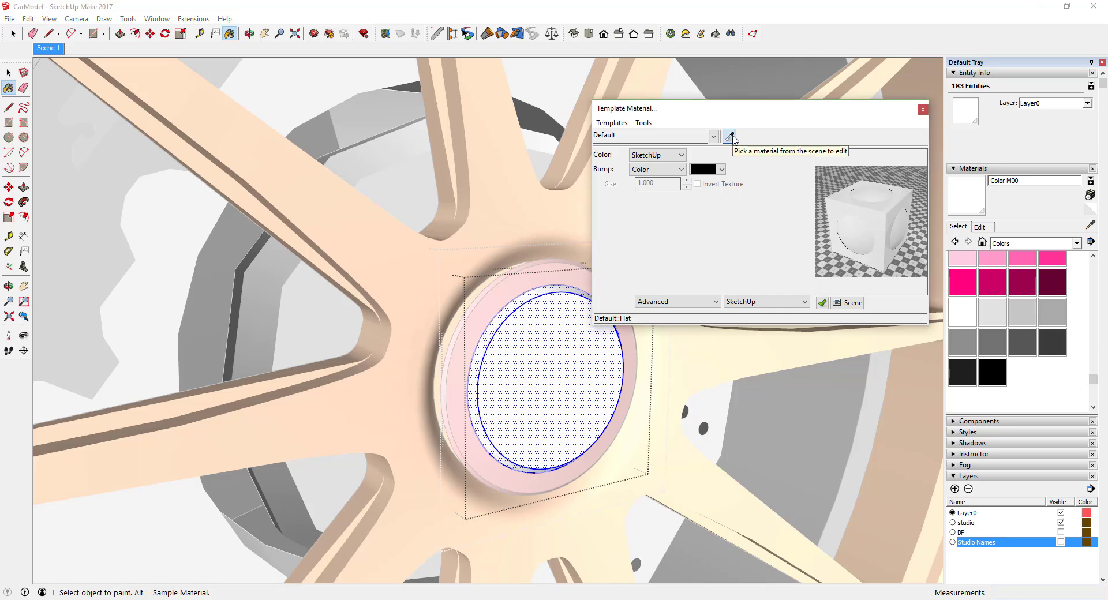
Apply the Plastic Shiny template to the centre cap's Color M00 material and close the template editor.
{"action": "left_click", "coordinate": [730, 136]}
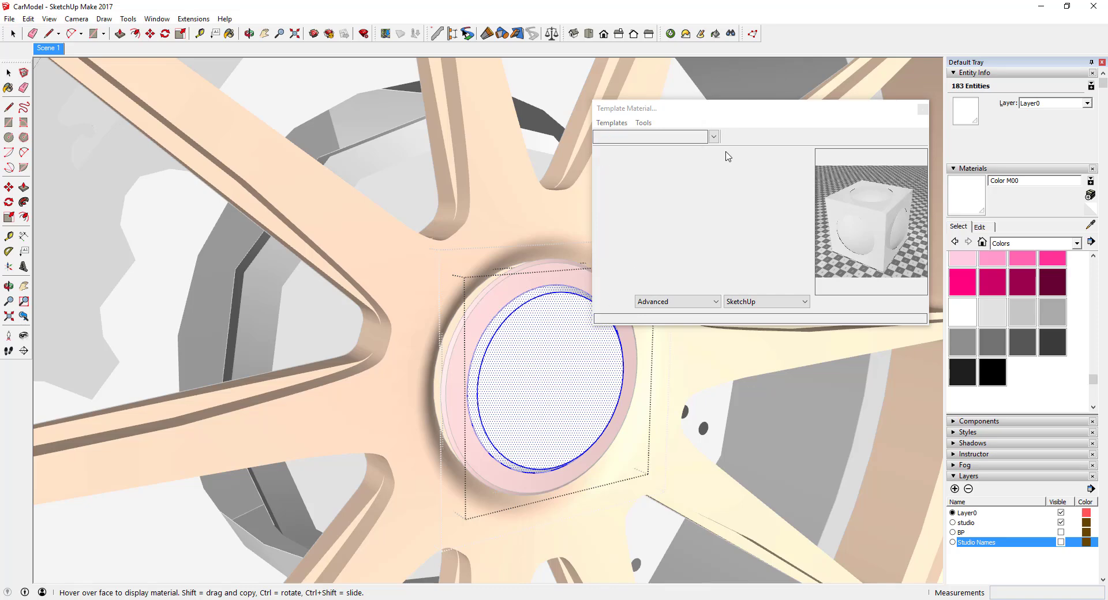
{"action": "left_click", "coordinate": [609, 124]}
{"action": "mouse_move", "coordinate": [641, 212]}
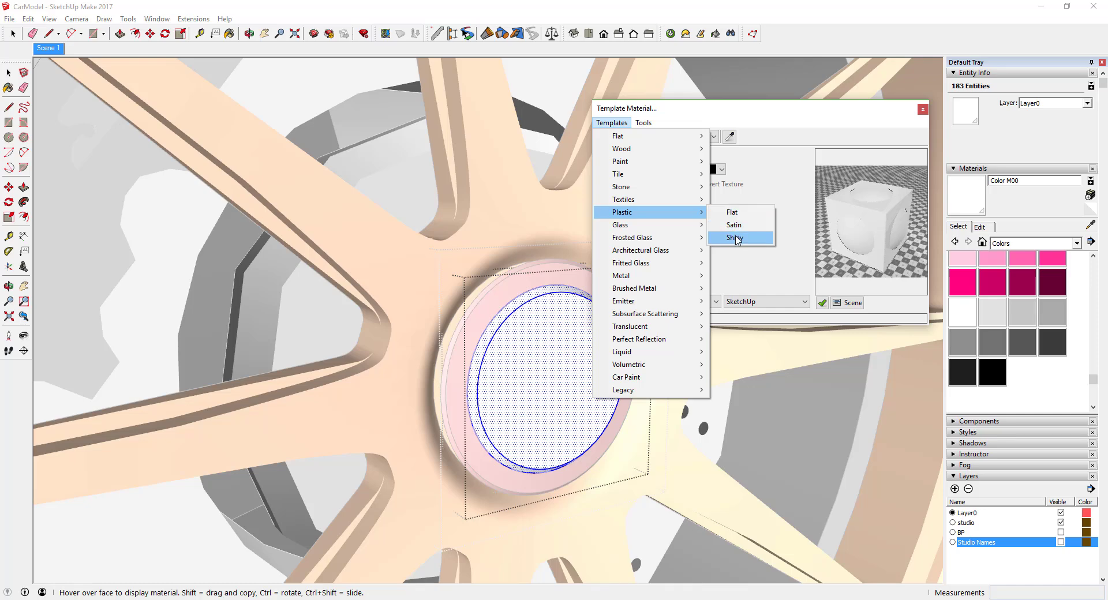
{"action": "left_click", "coordinate": [735, 238]}
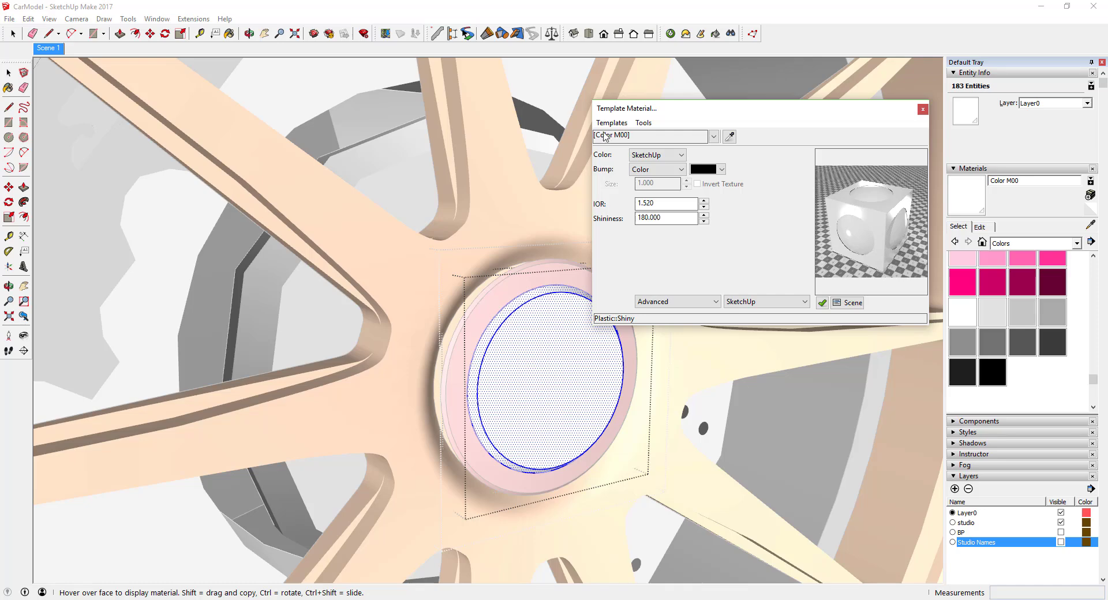
{"action": "left_click", "coordinate": [922, 110]}
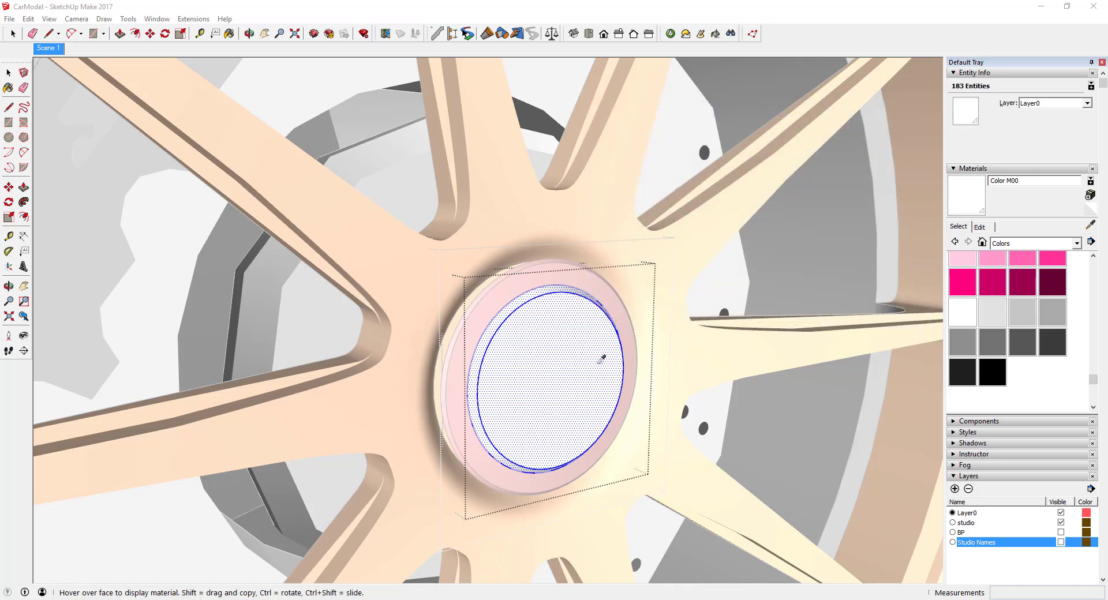
Close all the nested groups and components around the front wheel's centre cap and clear the selection.
{"action": "scroll", "coordinate": [600, 348], "scroll_direction": "down", "scroll_amount": 4}
{"action": "scroll", "coordinate": [594, 346], "scroll_direction": "down", "scroll_amount": 5}
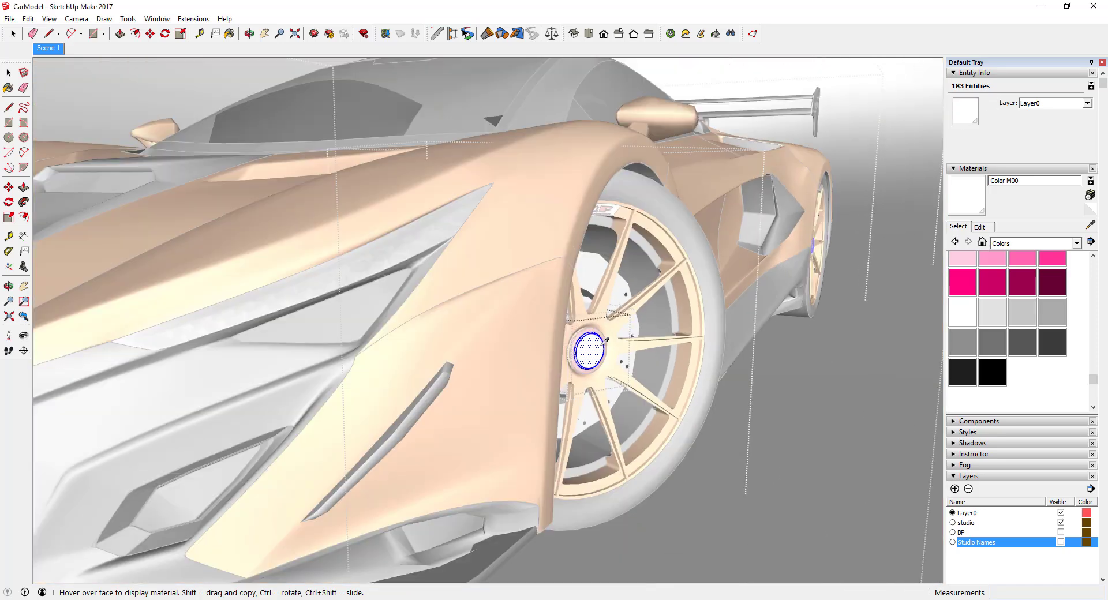
{"action": "scroll", "coordinate": [721, 248], "scroll_direction": "down", "scroll_amount": 10}
{"action": "key", "text": "space"}
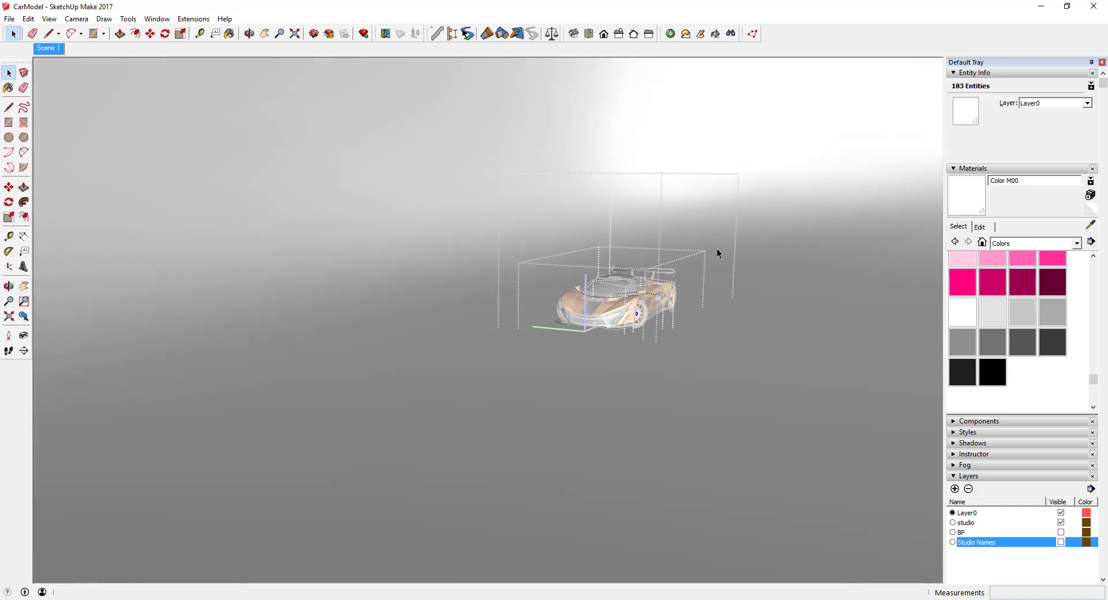
{"action": "left_click", "coordinate": [717, 249]}
{"action": "left_click", "coordinate": [717, 248]}
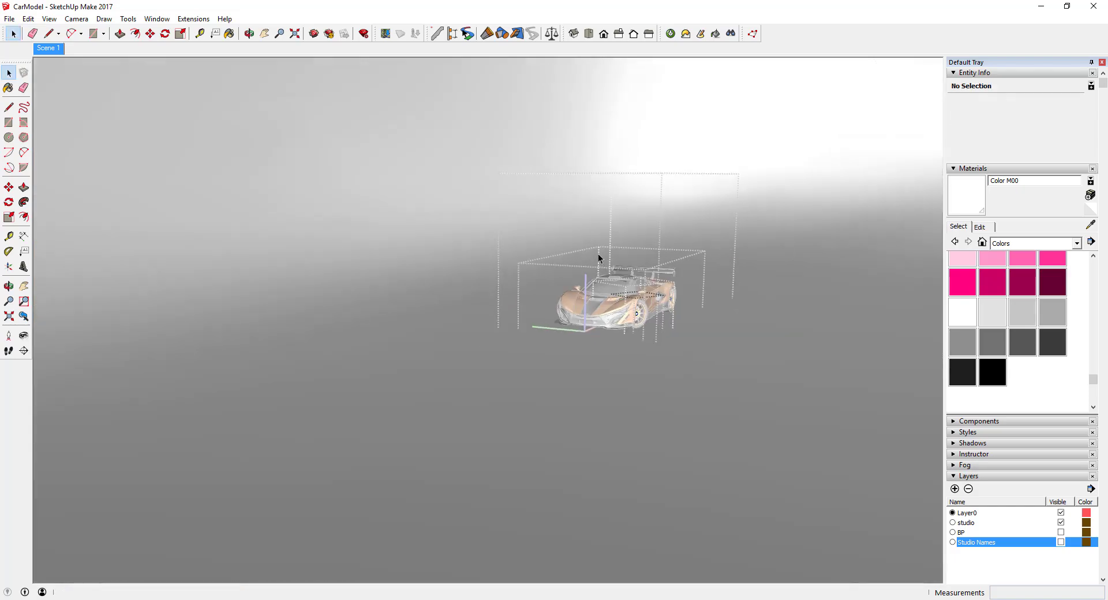
{"action": "left_click", "coordinate": [28, 19]}
{"action": "left_click", "coordinate": [76, 255]}
{"action": "triple_click", "coordinate": [825, 305]}
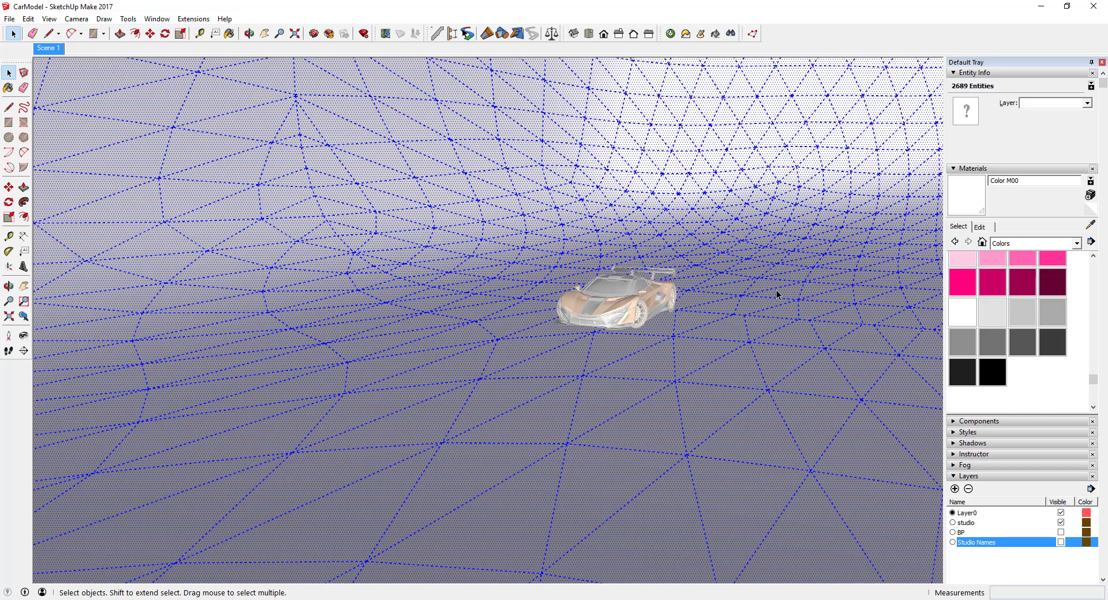
{"action": "key", "text": "Escape"}
Enter the nested car body components at the front headlight down to the headlight assembly.
{"action": "scroll", "coordinate": [702, 325], "scroll_direction": "up", "scroll_amount": 8}
{"action": "middle_click_drag", "start_coordinate": [577, 277], "coordinate": [551, 271]}
{"action": "scroll", "coordinate": [472, 412], "scroll_direction": "up", "scroll_amount": 10}
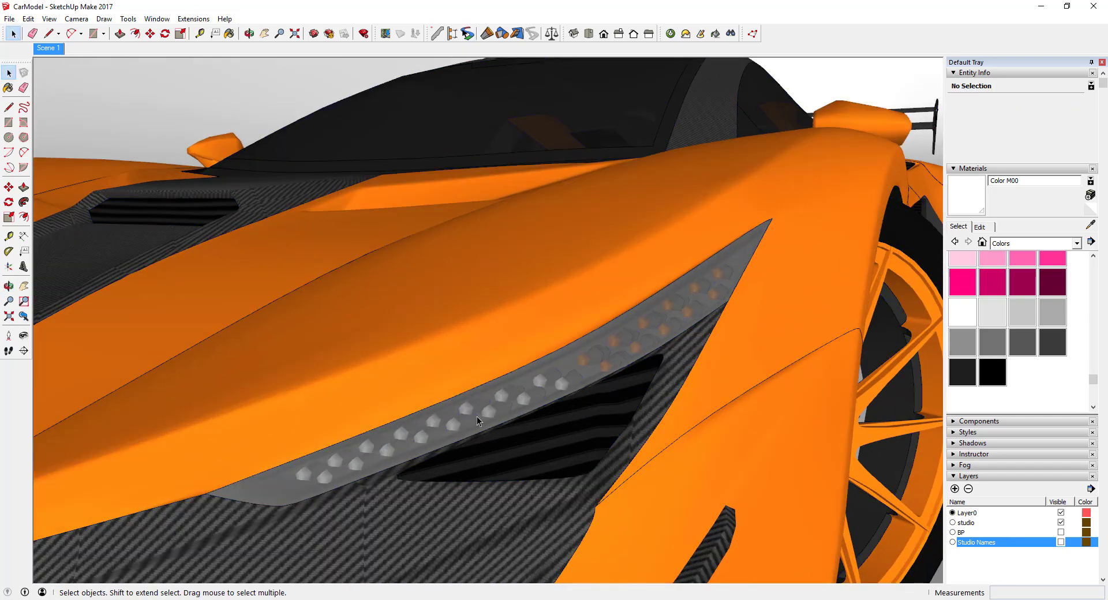
{"action": "left_click", "coordinate": [476, 417]}
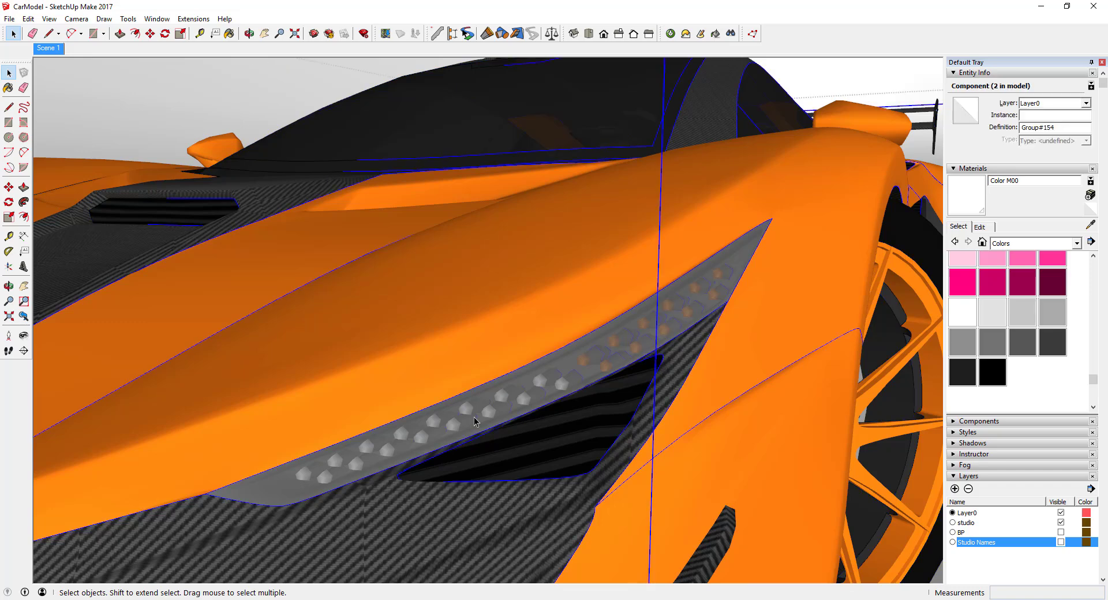
{"action": "double_click", "coordinate": [473, 416]}
{"action": "left_click", "coordinate": [473, 416]}
{"action": "double_click", "coordinate": [473, 417]}
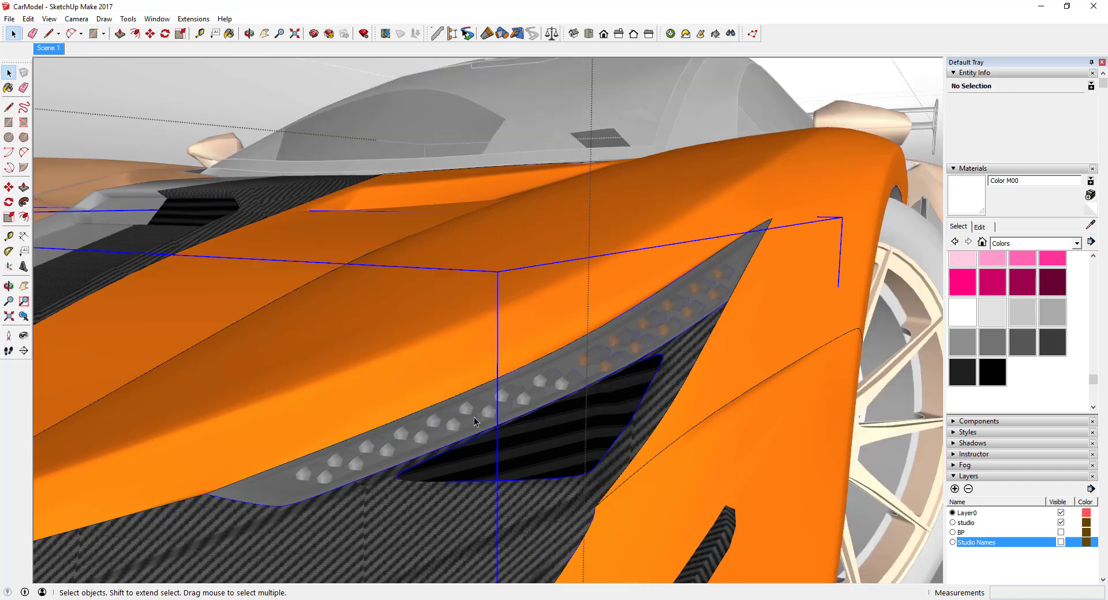
{"action": "double_click", "coordinate": [473, 417]}
{"action": "left_click", "coordinate": [473, 416]}
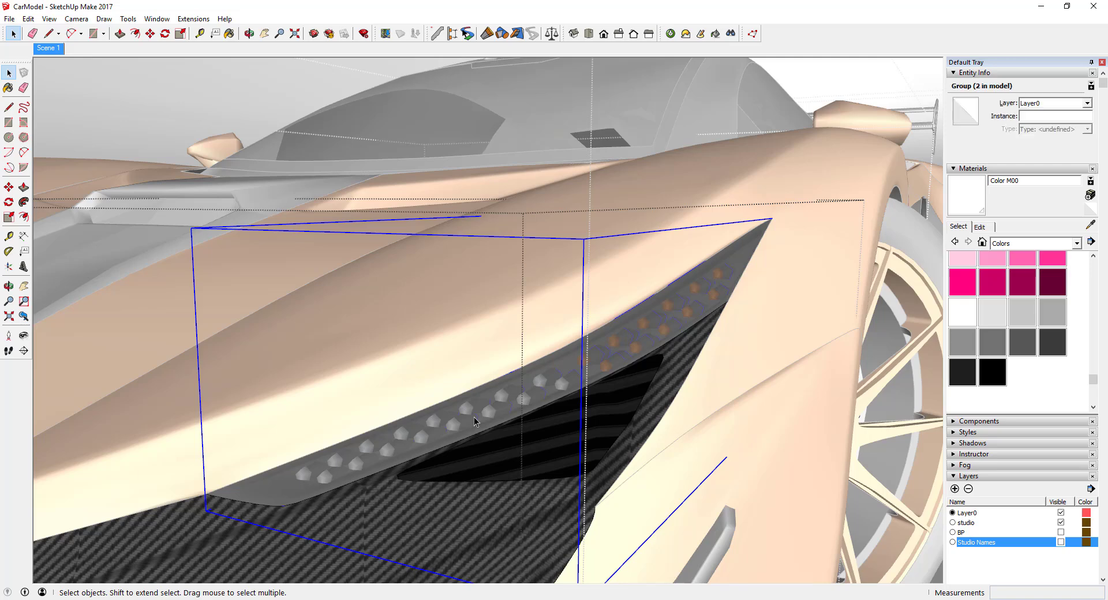
Open the headlight assembly for editing and hide its transparent cover group.
{"action": "double_click", "coordinate": [473, 417]}
{"action": "left_click", "coordinate": [473, 417]}
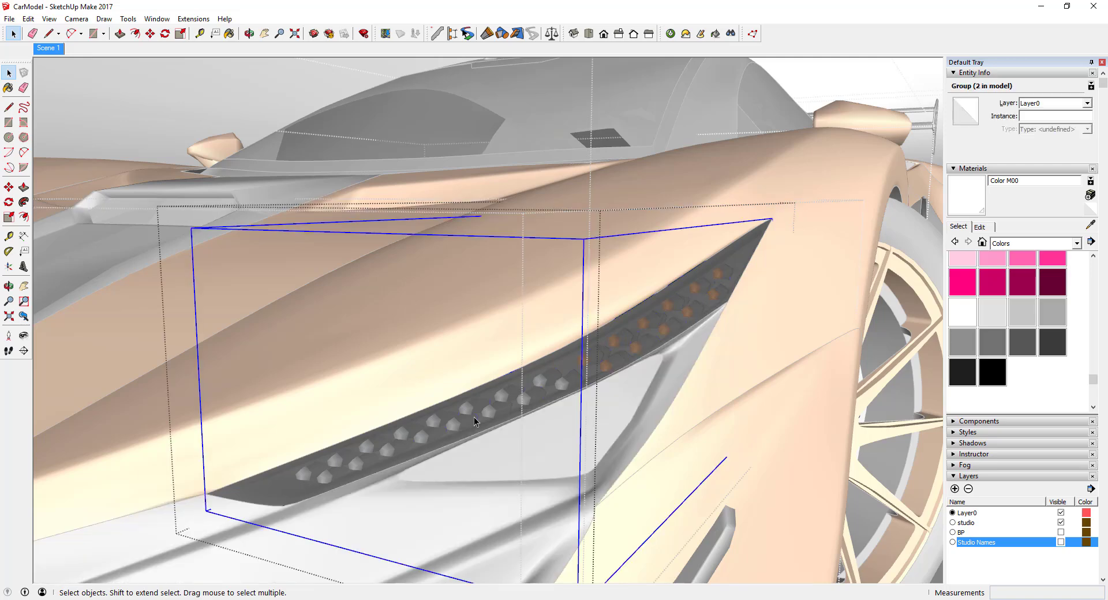
{"action": "right_click", "coordinate": [473, 417]}
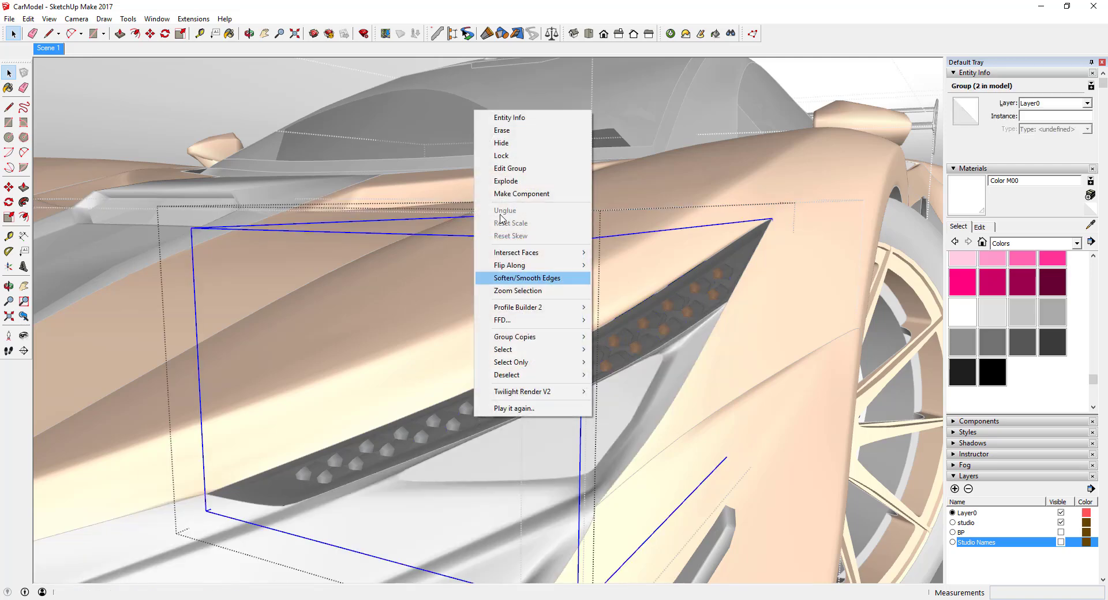
{"action": "left_click", "coordinate": [503, 143]}
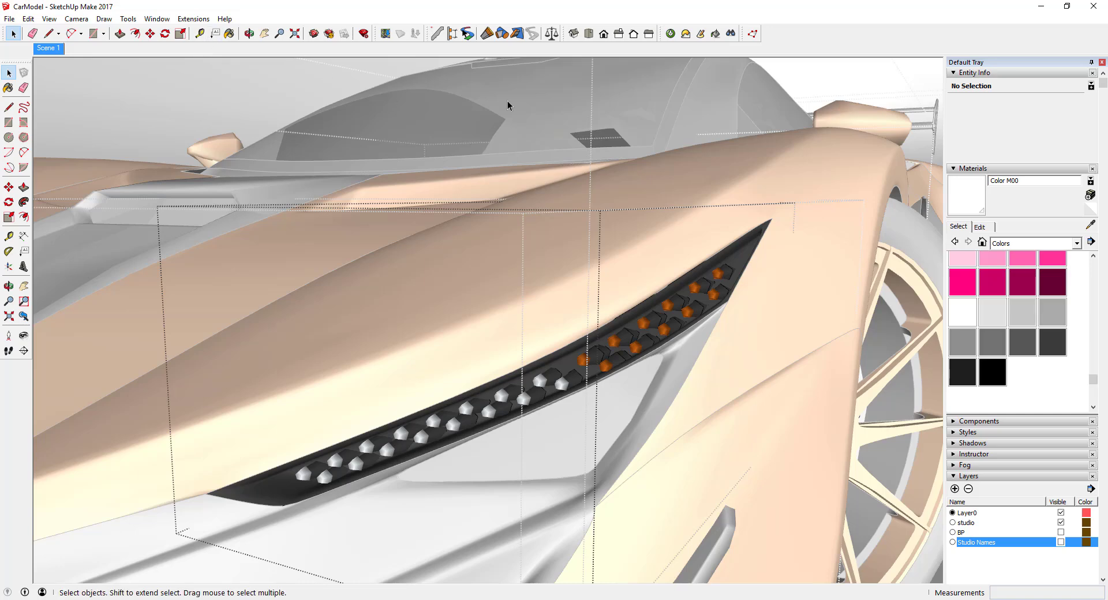
Apply the Glass Common template to the FL_Specter material of the headlight's white lamps.
{"action": "left_click", "coordinate": [540, 382]}
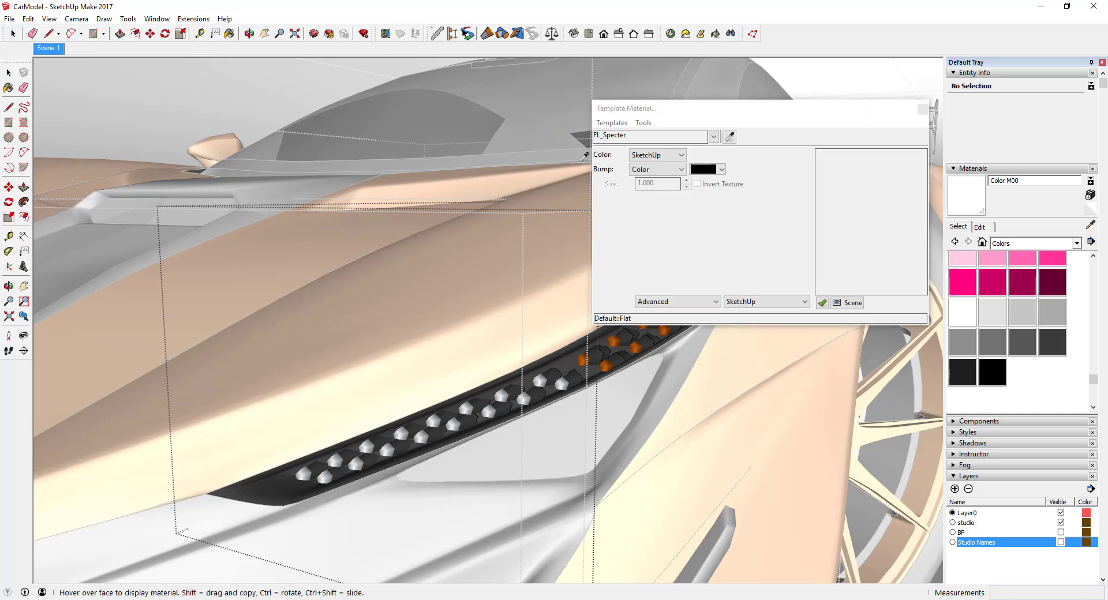
{"action": "left_click", "coordinate": [609, 122]}
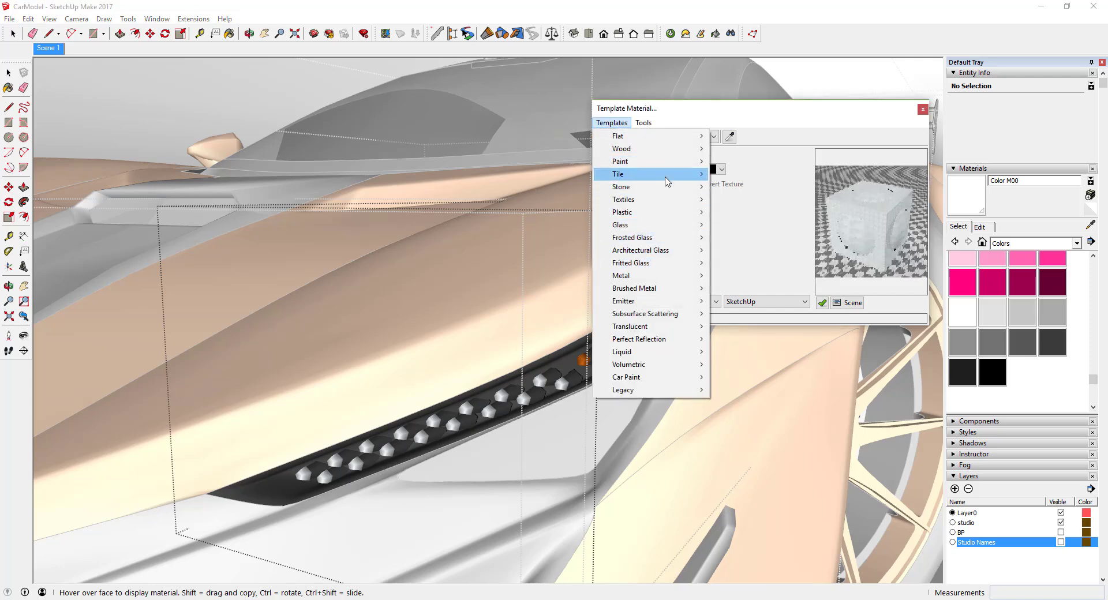
{"action": "mouse_move", "coordinate": [647, 226]}
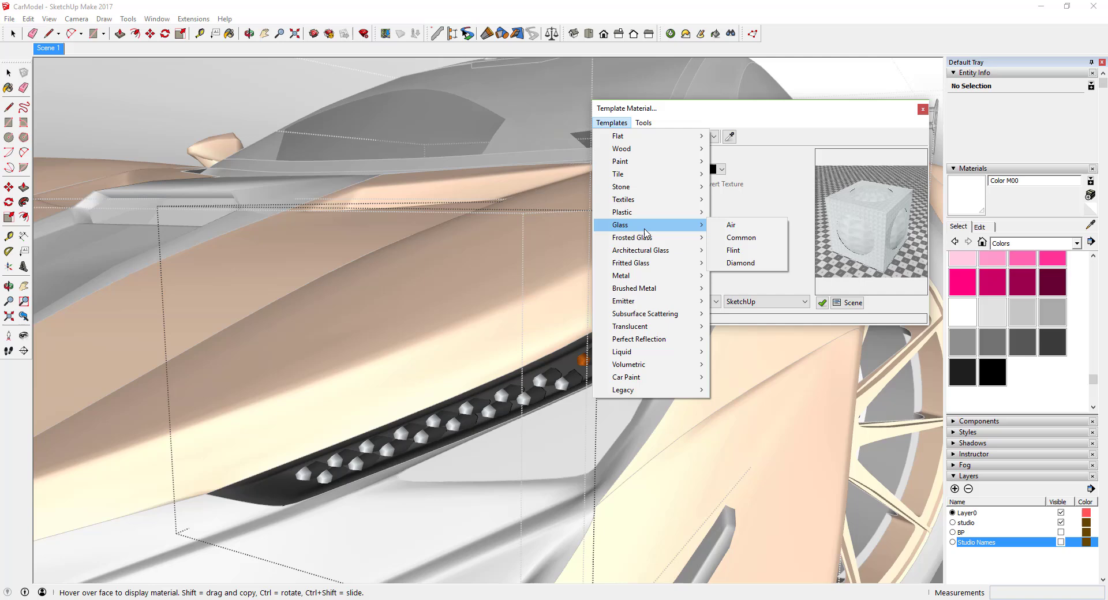
{"action": "left_click", "coordinate": [753, 241]}
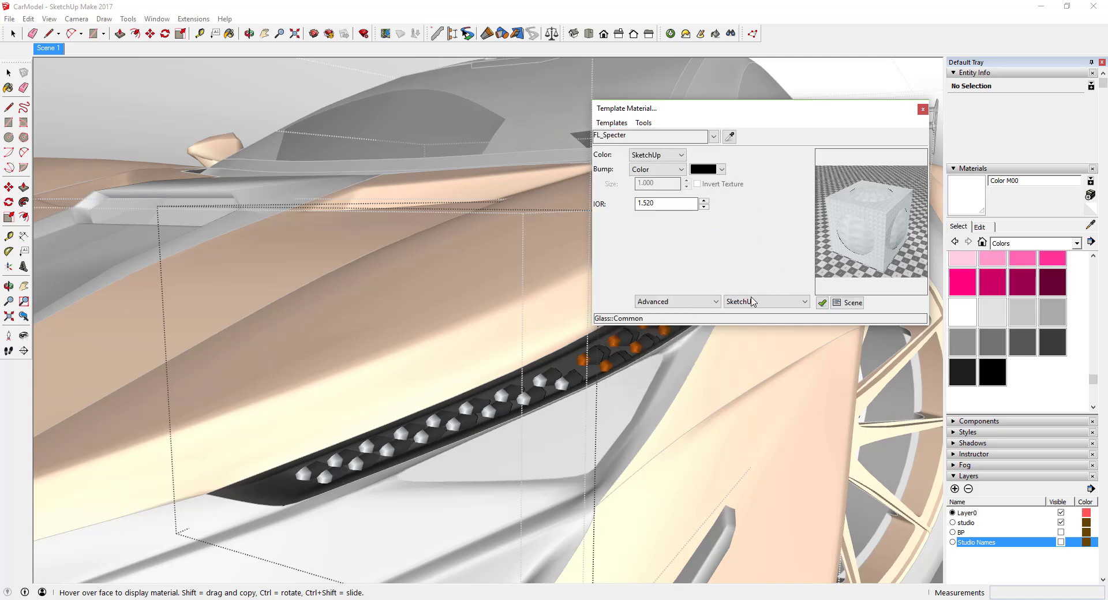
{"action": "left_click", "coordinate": [786, 303]}
{"action": "left_click", "coordinate": [741, 254]}
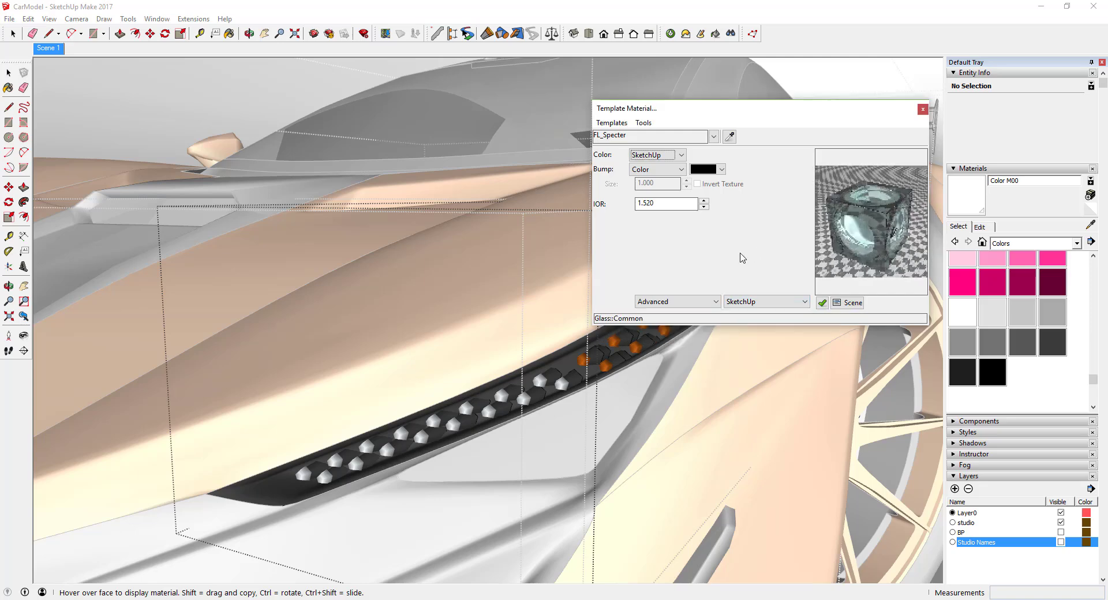
Apply the Glass Common template to the SigL_Specter material of the orange signal lamps and close the template editor.
{"action": "left_click", "coordinate": [577, 356]}
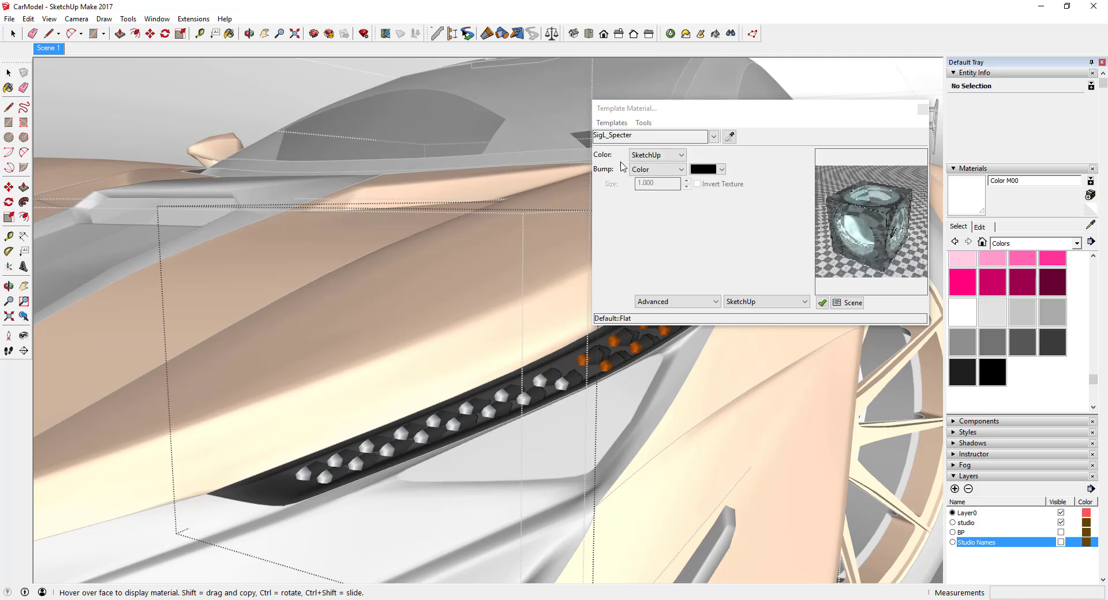
{"action": "left_click", "coordinate": [612, 122]}
{"action": "mouse_move", "coordinate": [692, 224]}
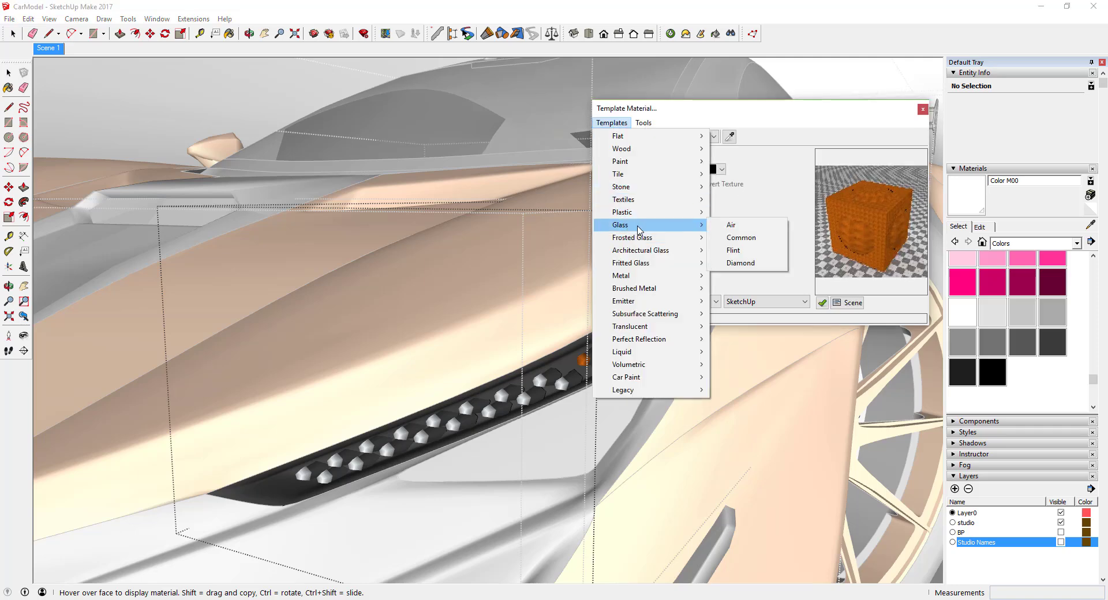
{"action": "left_click", "coordinate": [736, 240]}
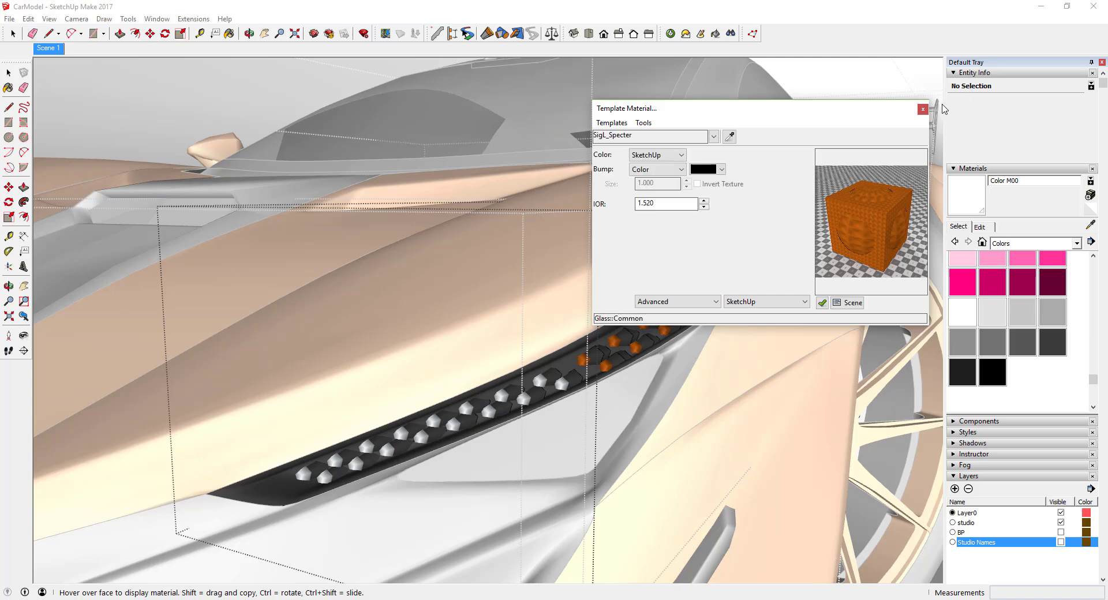
{"action": "left_click", "coordinate": [922, 109]}
Apply the Plastic Shiny template to the headlight housing's Fibre_SpecterGT3 material and close the template editor.
{"action": "left_click", "coordinate": [579, 358]}
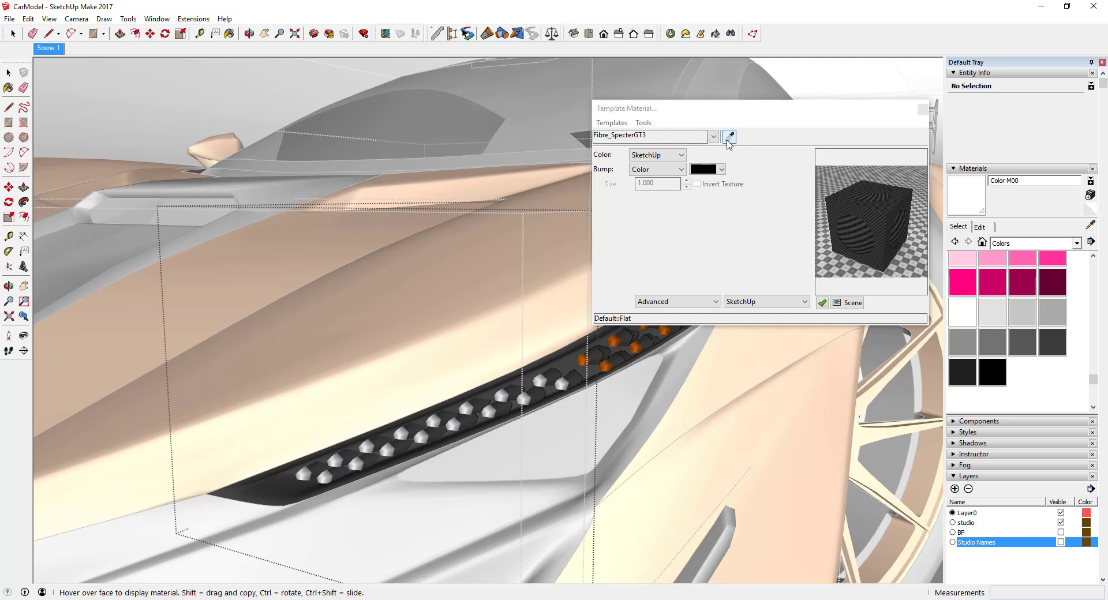
{"action": "left_click", "coordinate": [610, 123]}
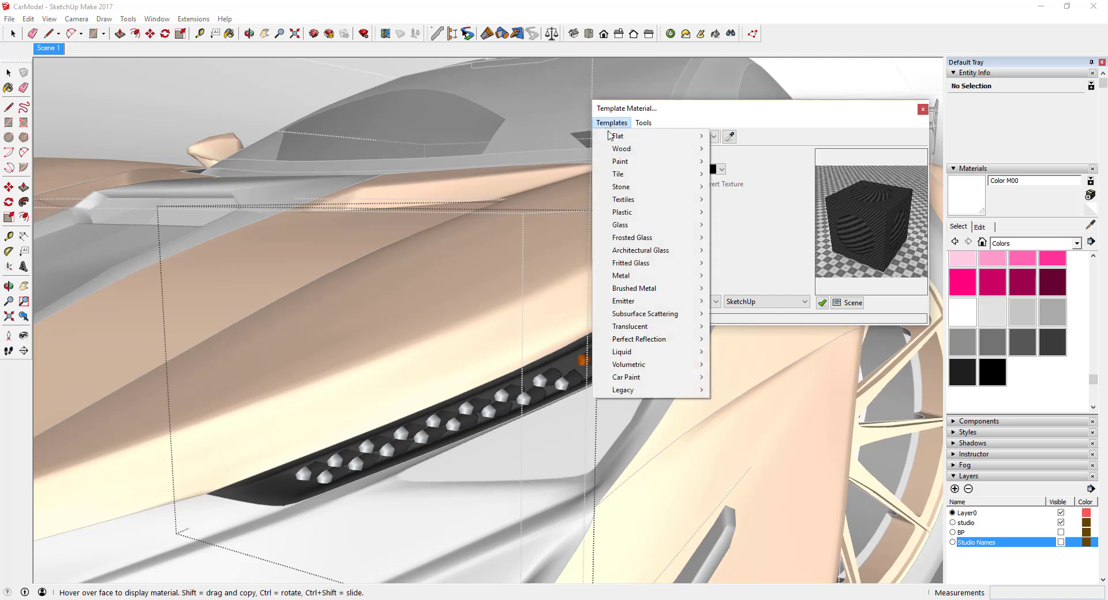
{"action": "mouse_move", "coordinate": [636, 215]}
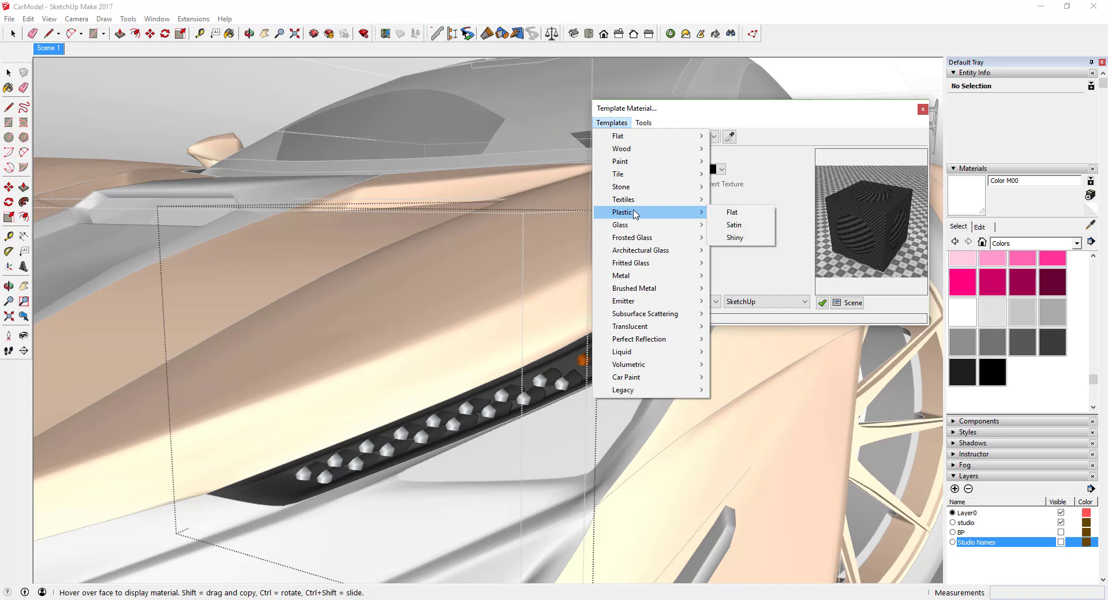
{"action": "left_click", "coordinate": [748, 241]}
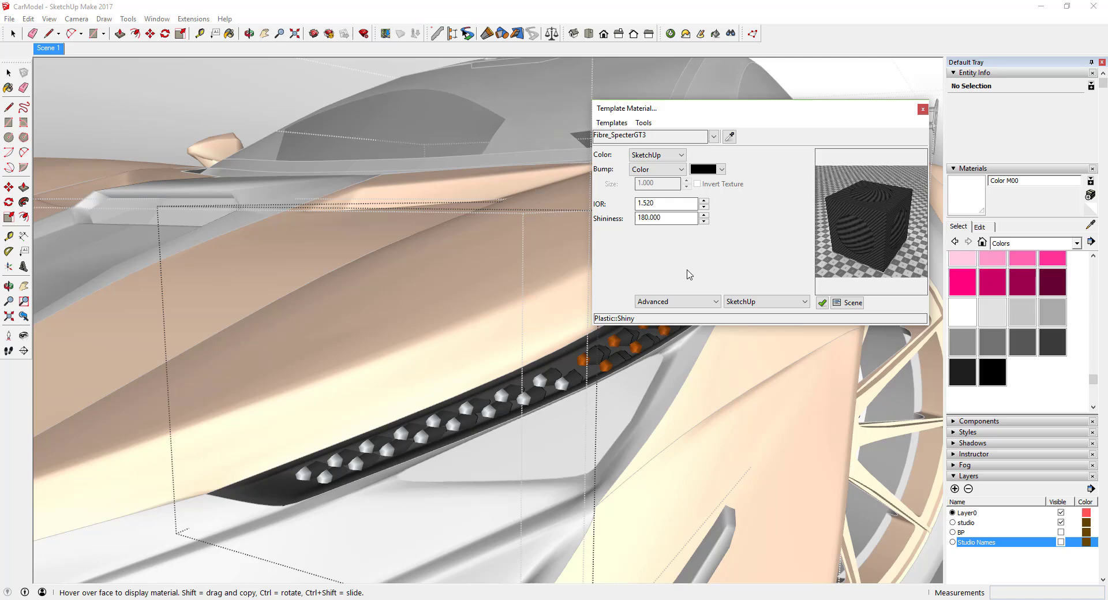
{"action": "left_click", "coordinate": [925, 110]}
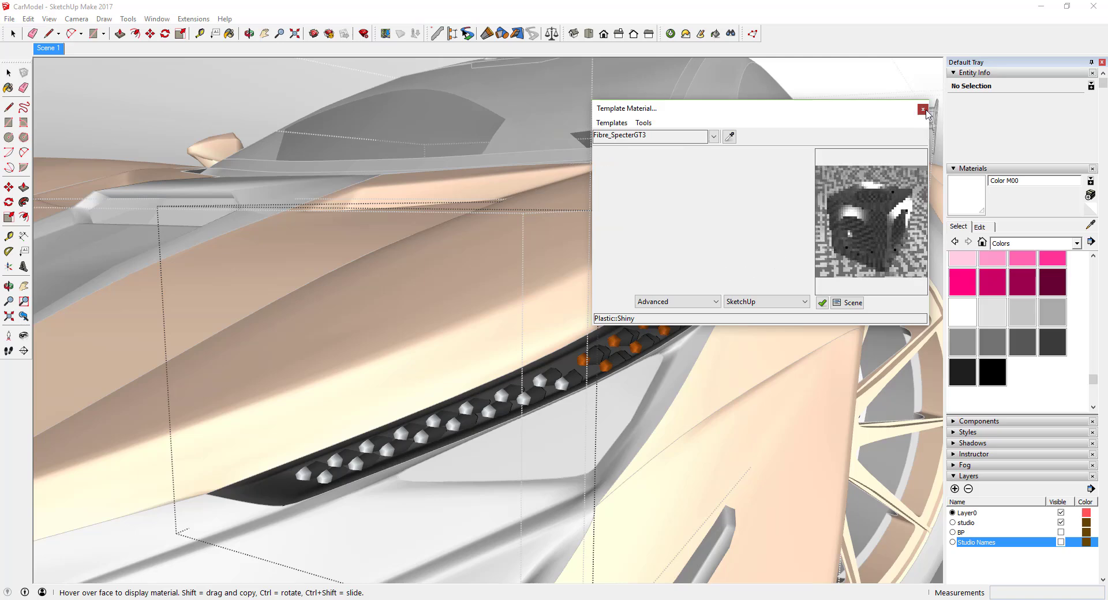
Unhide all hidden geometry to restore the headlight's transparent cover.
{"action": "left_click", "coordinate": [29, 18]}
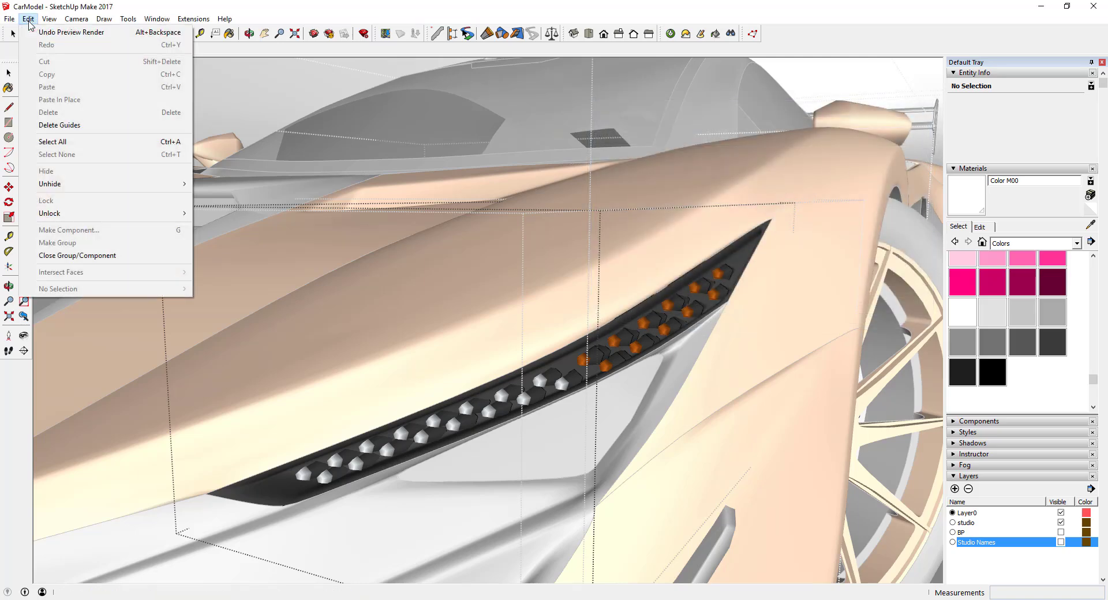
{"action": "mouse_move", "coordinate": [62, 185]}
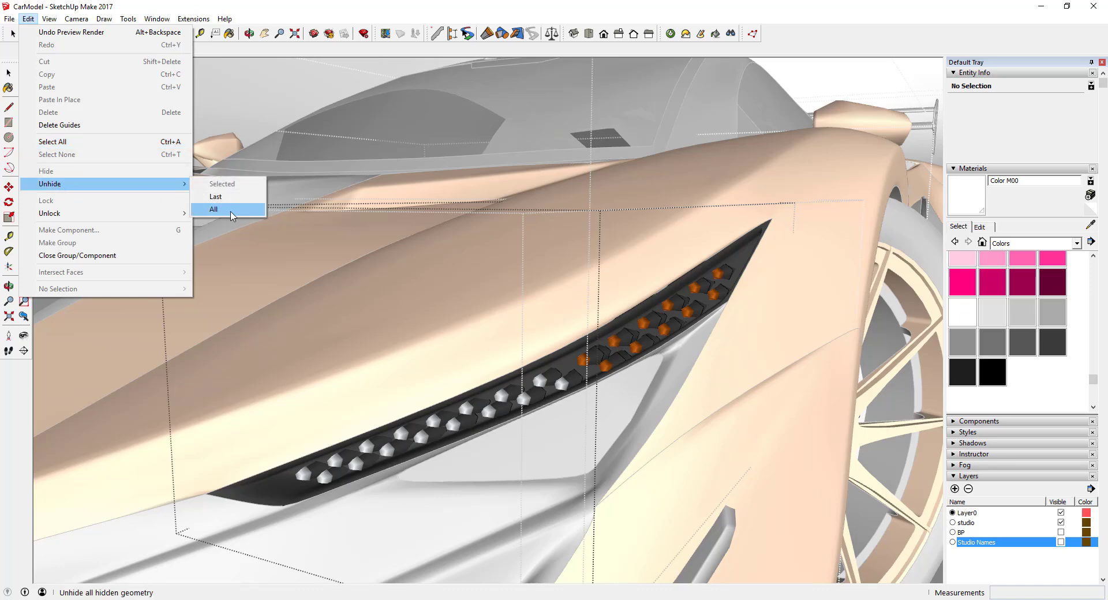
{"action": "left_click", "coordinate": [231, 210]}
{"action": "key", "text": "space"}
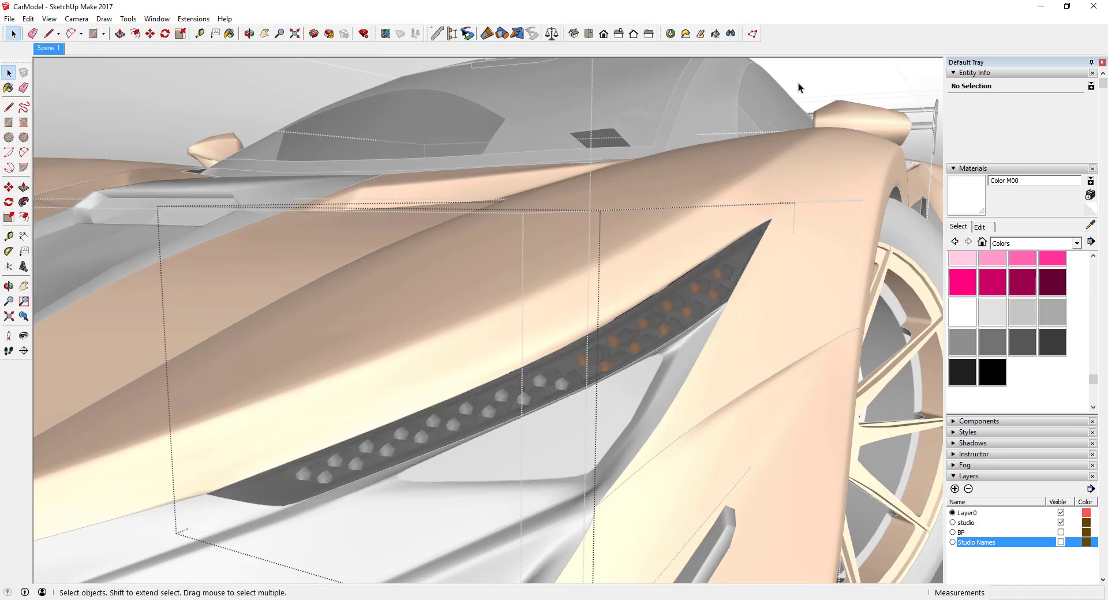
Frame the whole car and start a Twilight render of the current view.
{"action": "scroll", "coordinate": [773, 161], "scroll_direction": "down", "scroll_amount": 10}
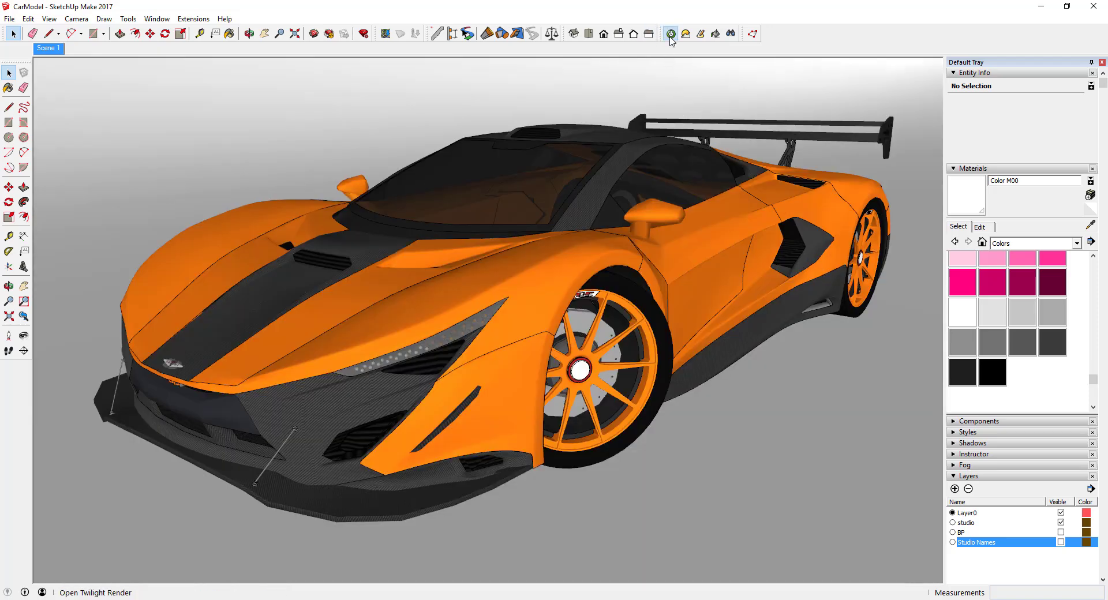
{"action": "left_click", "coordinate": [670, 38]}
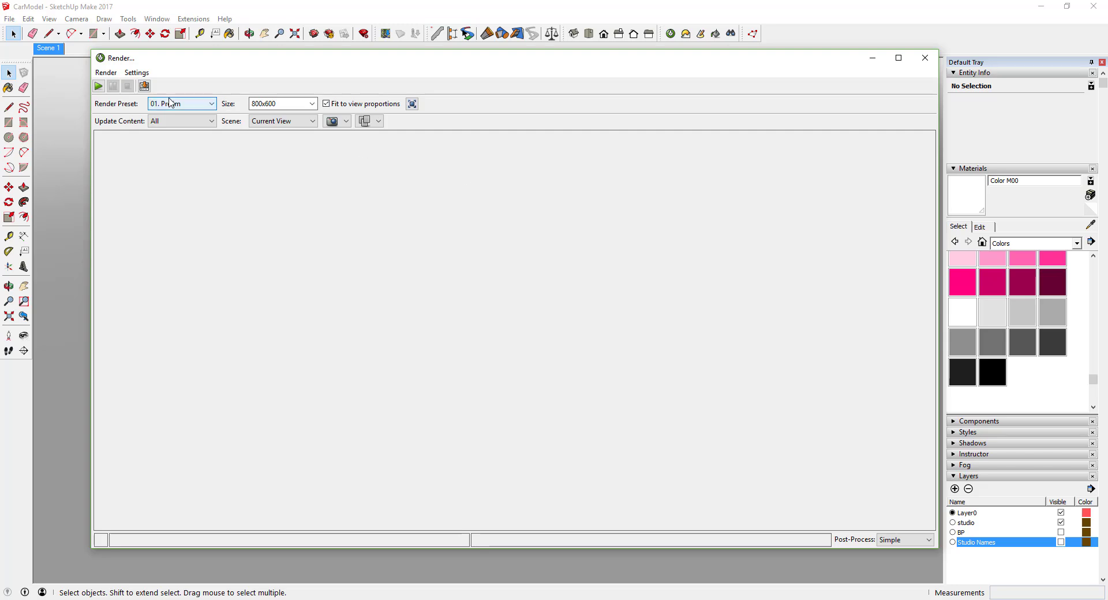
{"action": "left_click", "coordinate": [99, 87]}
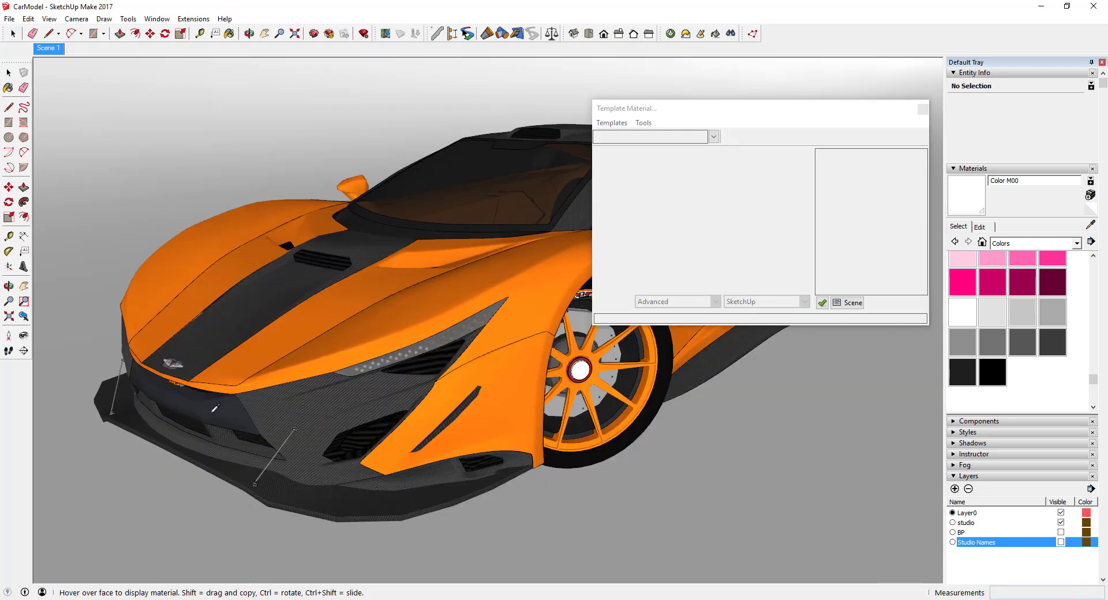
Apply the Plastic Shiny template to the GT3_Grille-Steel material of the front grille.
{"action": "left_click", "coordinate": [212, 412]}
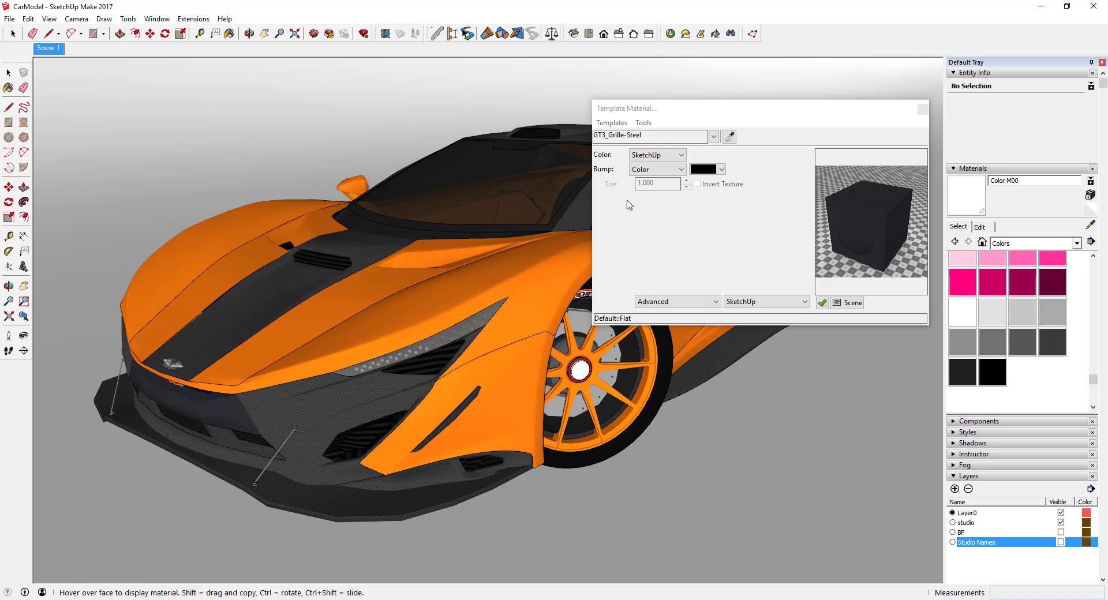
{"action": "left_click", "coordinate": [618, 124]}
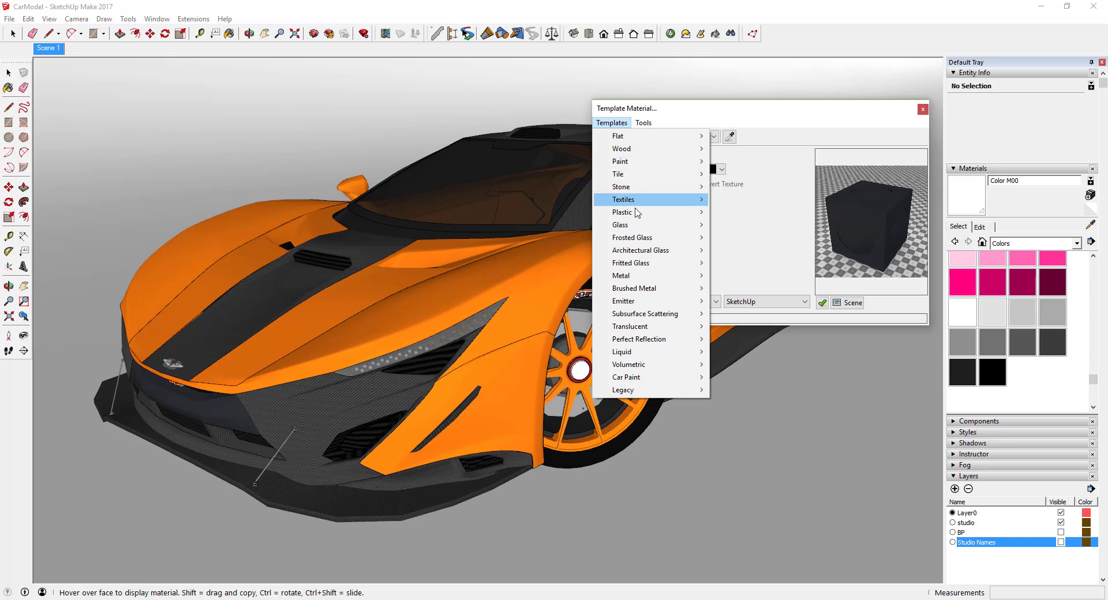
{"action": "mouse_move", "coordinate": [633, 215]}
{"action": "left_click", "coordinate": [735, 237]}
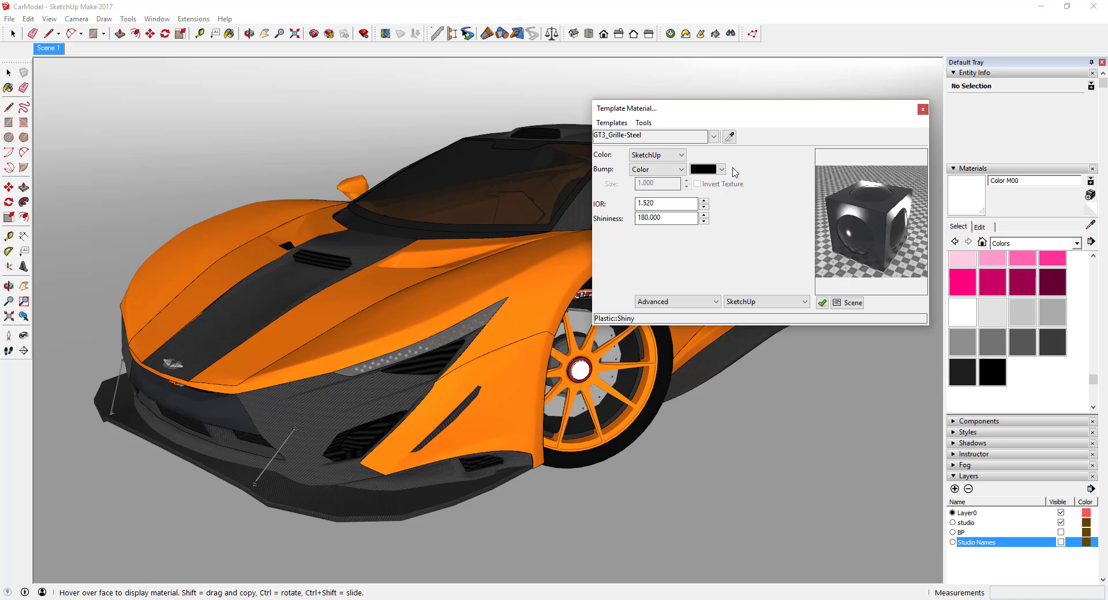
Check the template assigned to the windshield pillar's material and close the template editor.
{"action": "left_click", "coordinate": [729, 136]}
{"action": "left_click", "coordinate": [578, 211]}
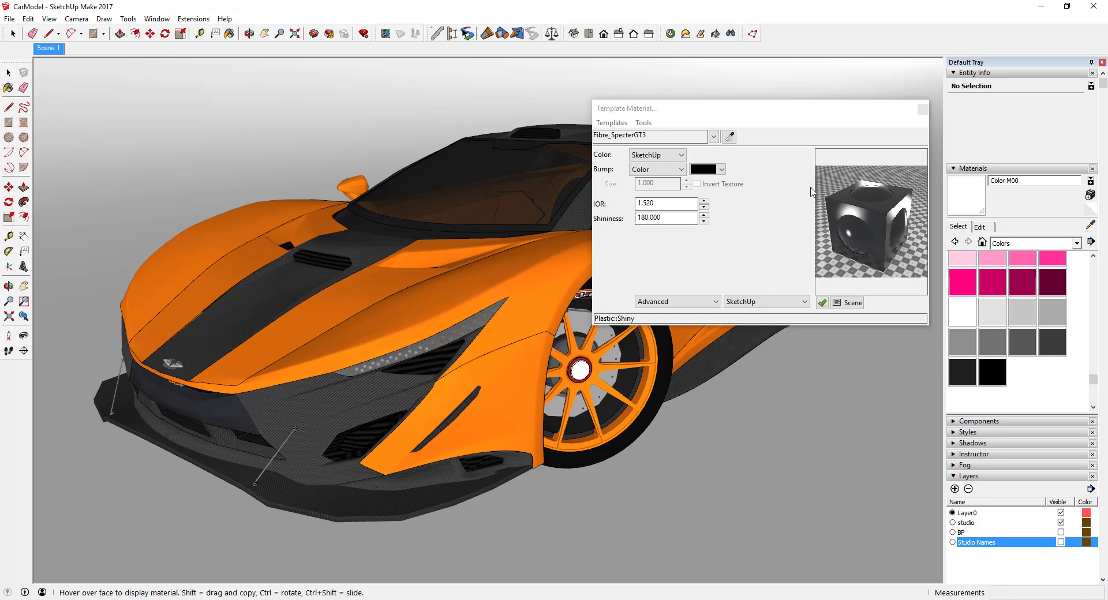
{"action": "left_click", "coordinate": [922, 109]}
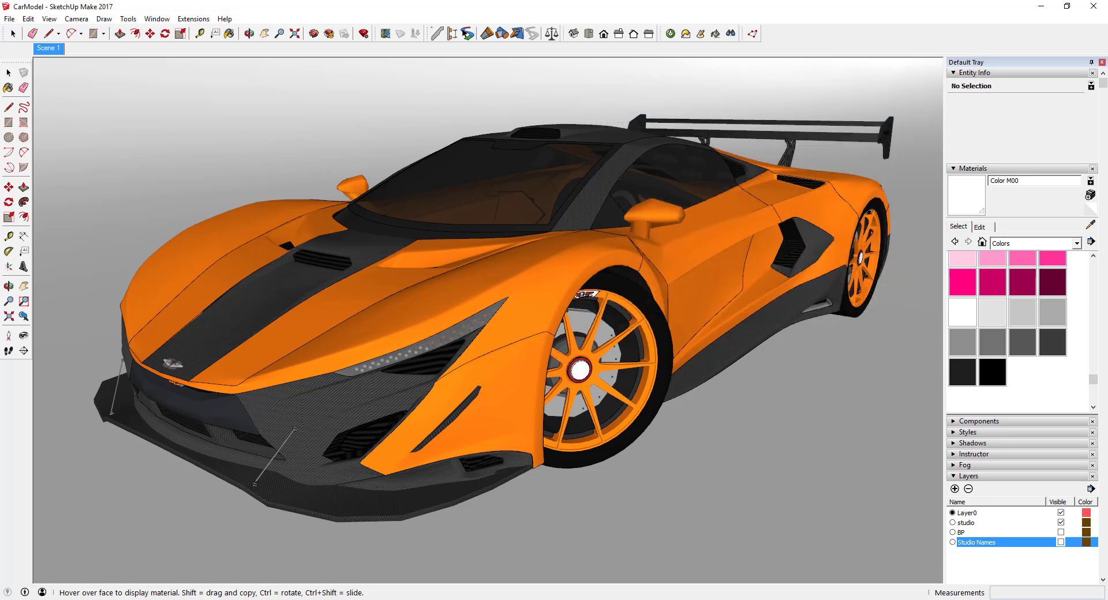
Close the stopped render of the car without saving its image.
{"action": "mouse_move", "coordinate": [1107, 72]}
{"action": "left_mouse_down"}
{"action": "mouse_move", "coordinate": [302, 49]}
{"action": "mouse_move", "coordinate": [316, 51]}
{"action": "left_mouse_up"}
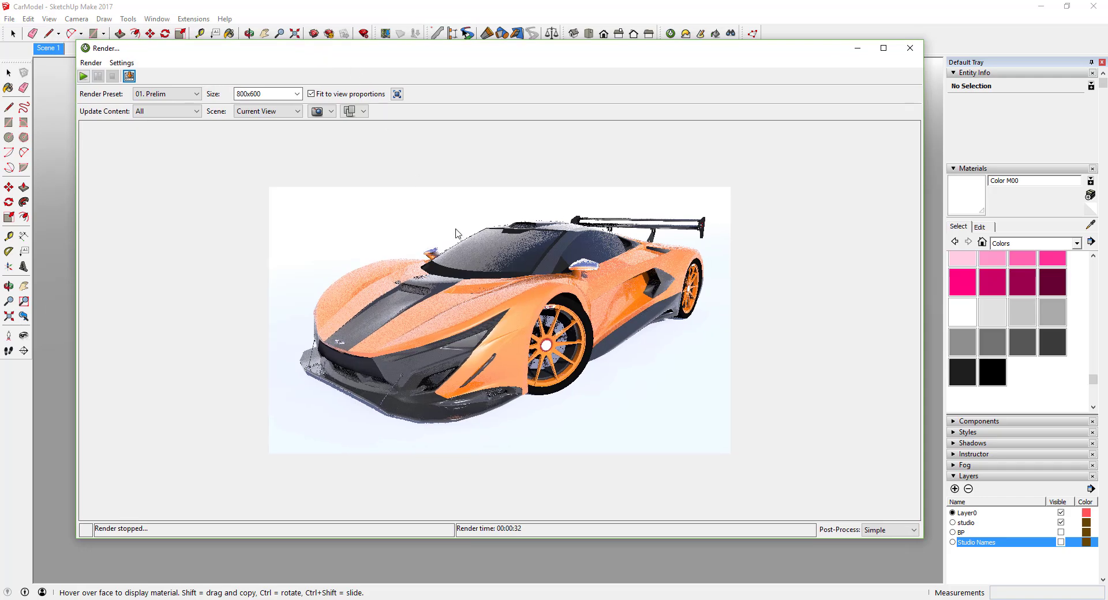
{"action": "left_click", "coordinate": [912, 48]}
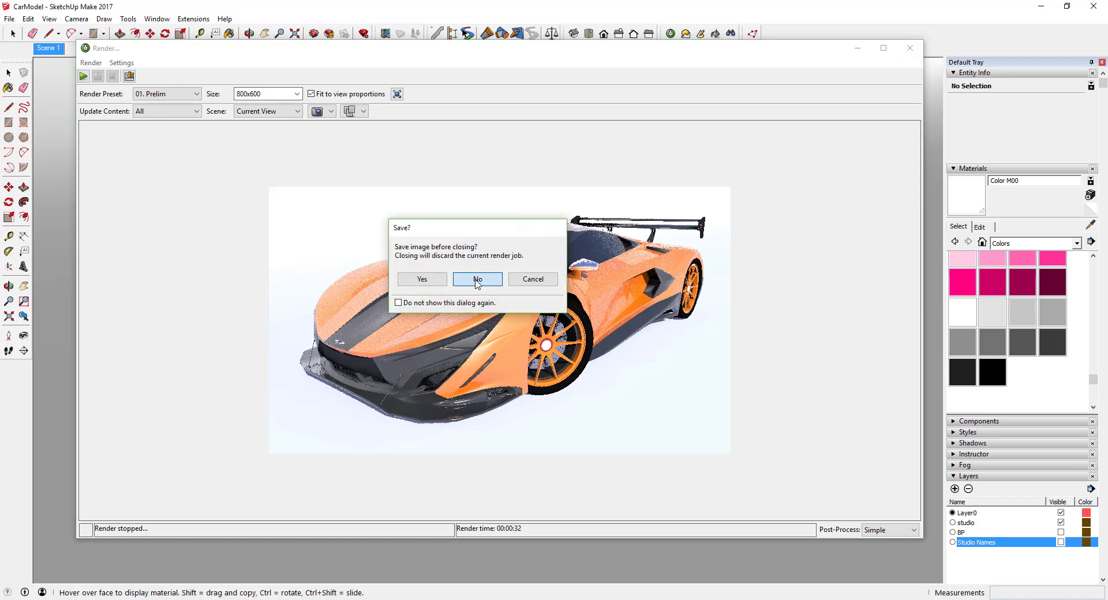
{"action": "left_click", "coordinate": [477, 280]}
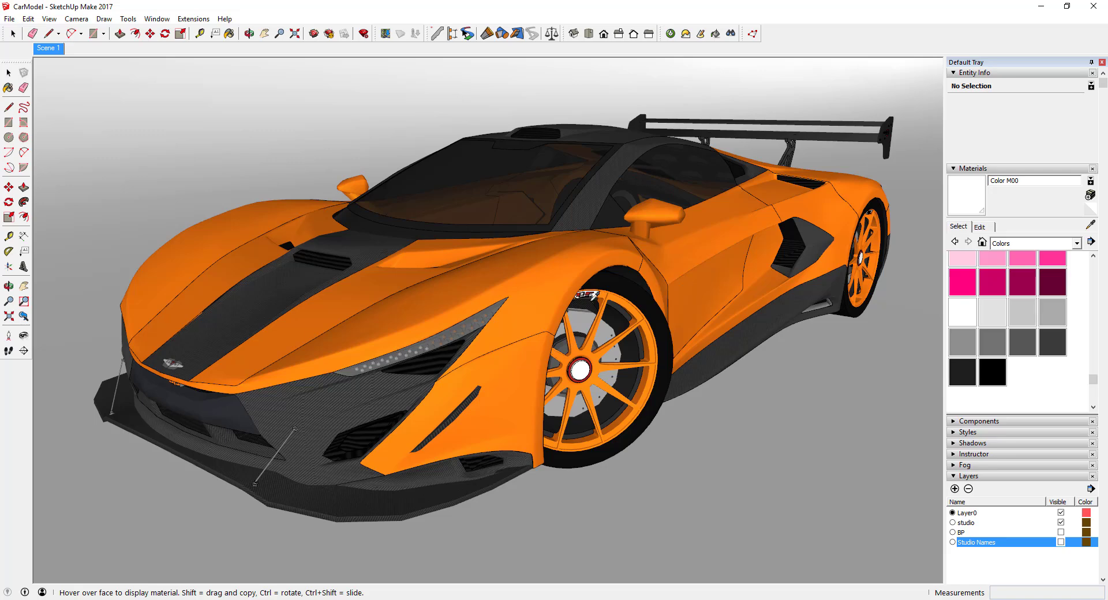
Reframe the model so the whole car is seen from a low front three-quarter angle.
{"action": "scroll", "coordinate": [591, 297], "scroll_direction": "down", "scroll_amount": 4}
{"action": "scroll", "coordinate": [586, 300], "scroll_direction": "down", "scroll_amount": 8}
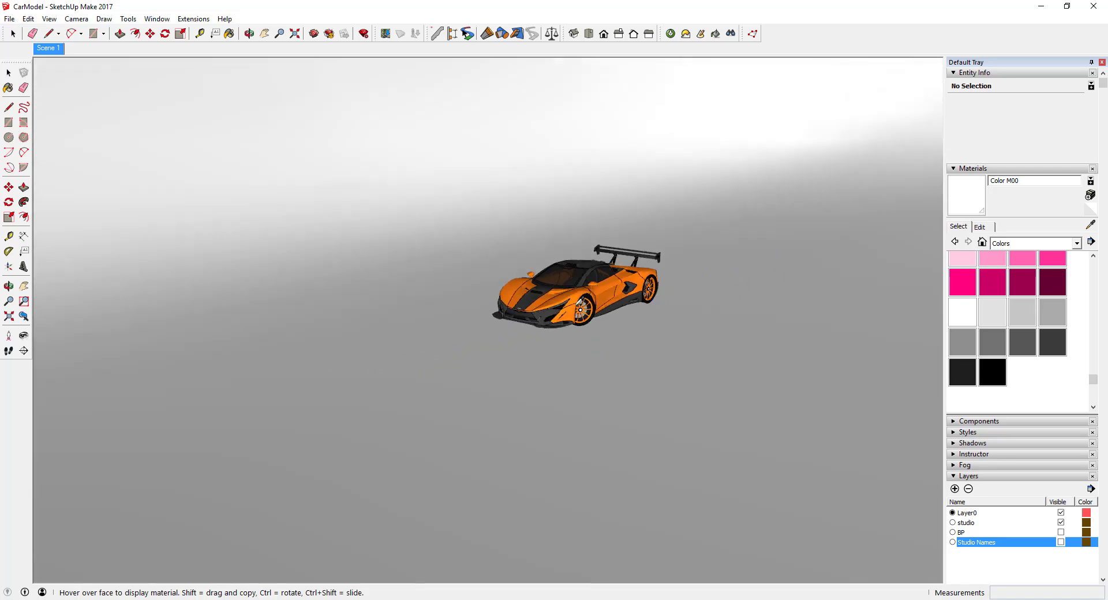
{"action": "mouse_move", "coordinate": [585, 300]}
{"action": "middle_mouse_down"}
{"action": "mouse_move", "coordinate": [522, 287]}
{"action": "mouse_move", "coordinate": [456, 216]}
{"action": "mouse_move", "coordinate": [391, 237]}
{"action": "mouse_move", "coordinate": [738, 295]}
{"action": "mouse_move", "coordinate": [848, 260]}
{"action": "mouse_move", "coordinate": [846, 248]}
{"action": "mouse_move", "coordinate": [525, 279]}
{"action": "mouse_move", "coordinate": [554, 270]}
{"action": "middle_mouse_up"}
{"action": "scroll", "coordinate": [583, 282], "scroll_direction": "up", "scroll_amount": 5}
{"action": "scroll", "coordinate": [606, 306], "scroll_direction": "up", "scroll_amount": 6}
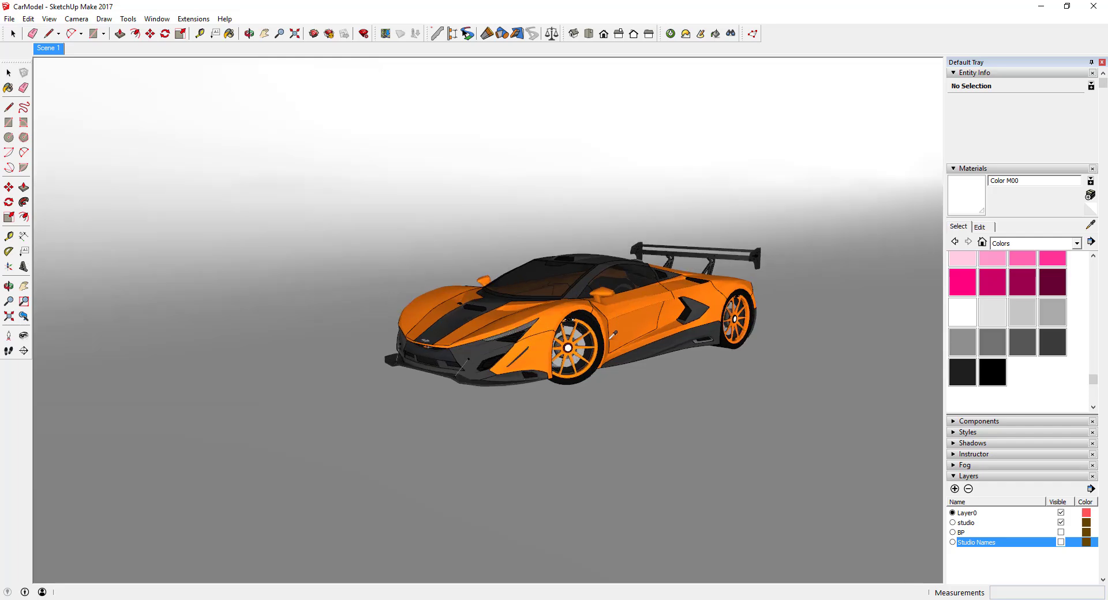
{"action": "middle_click_drag", "start_coordinate": [613, 318], "coordinate": [613, 320]}
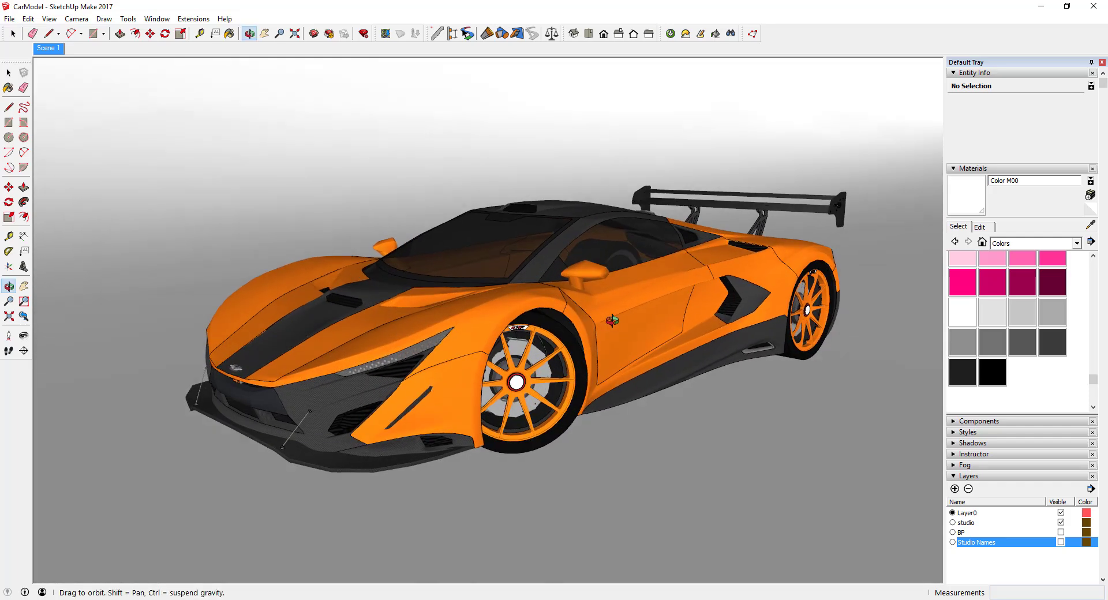
{"action": "scroll", "coordinate": [518, 265], "scroll_direction": "up", "scroll_amount": 2}
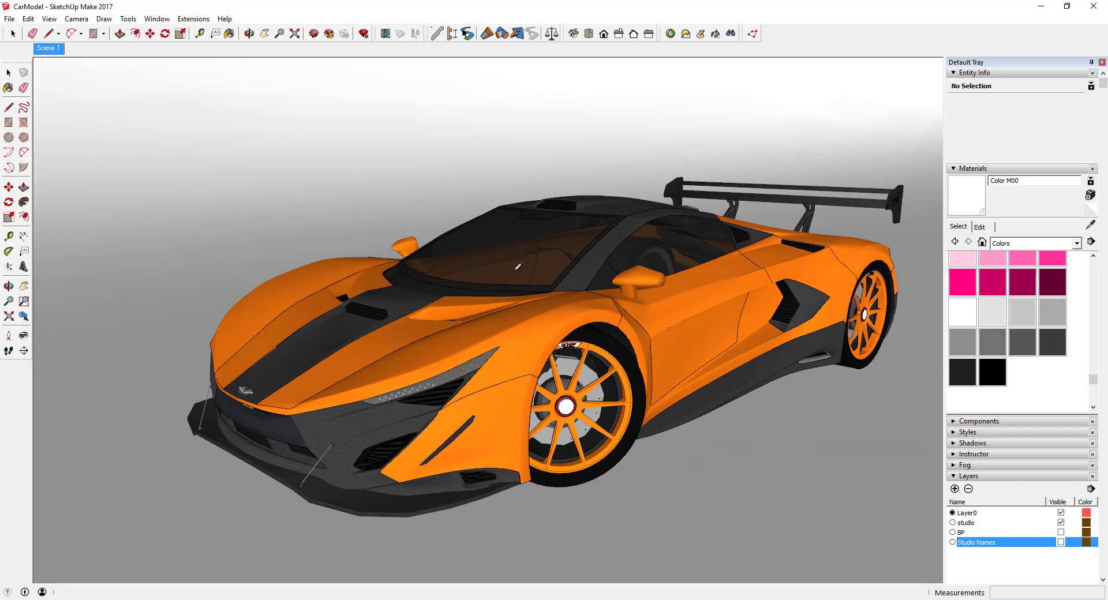
{"action": "key", "text": "space"}
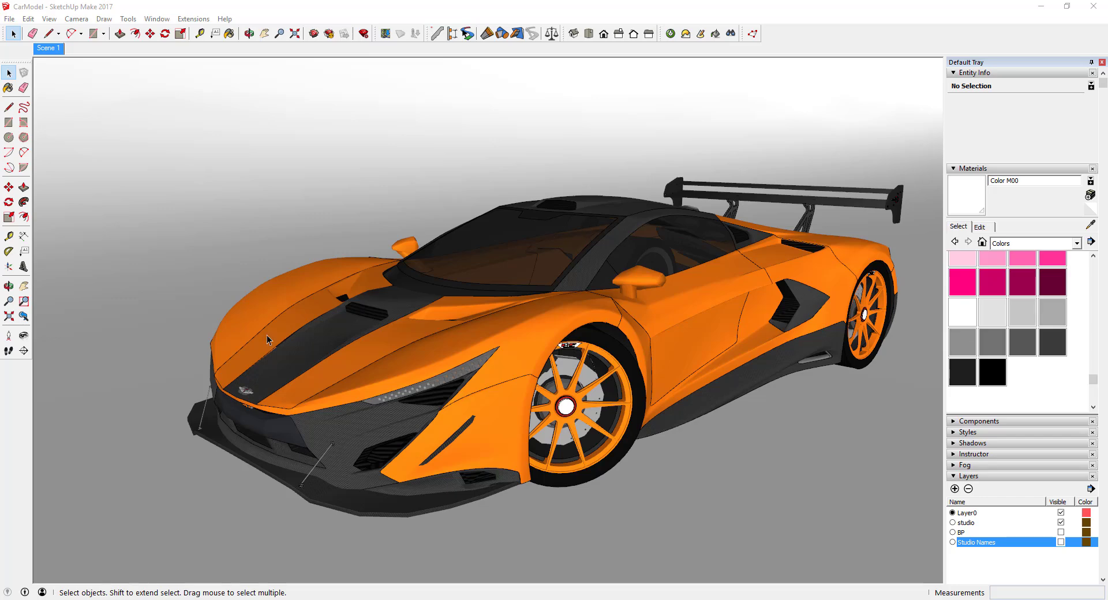
{"action": "middle_click_drag", "start_coordinate": [766, 329], "coordinate": [725, 313]}
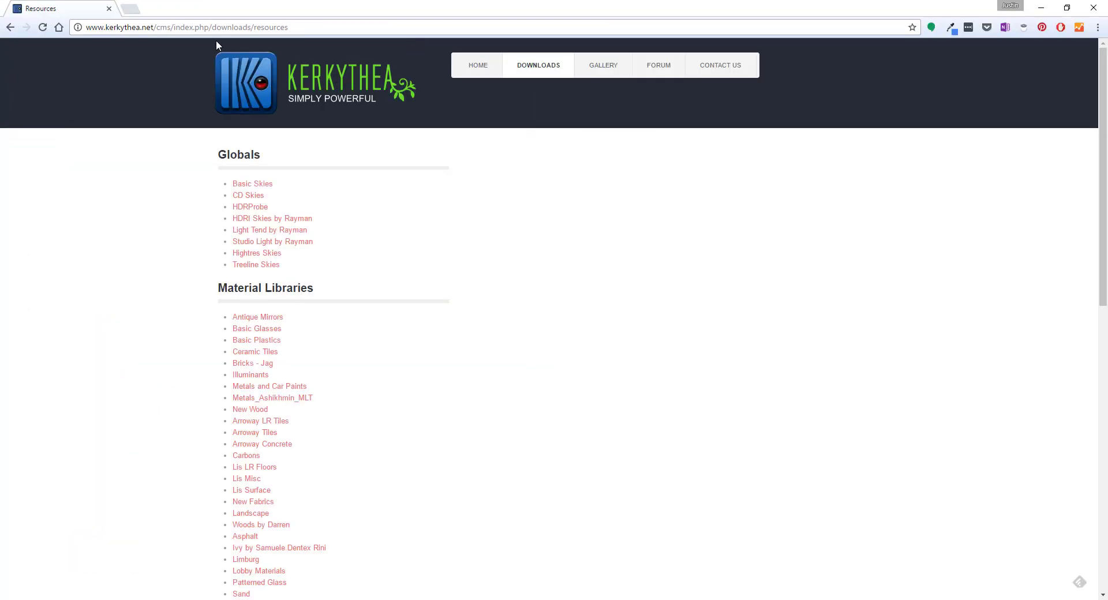
Set the render environment's background type to Hemispherical Sky.
{"action": "mouse_move", "coordinate": [549, 72]}
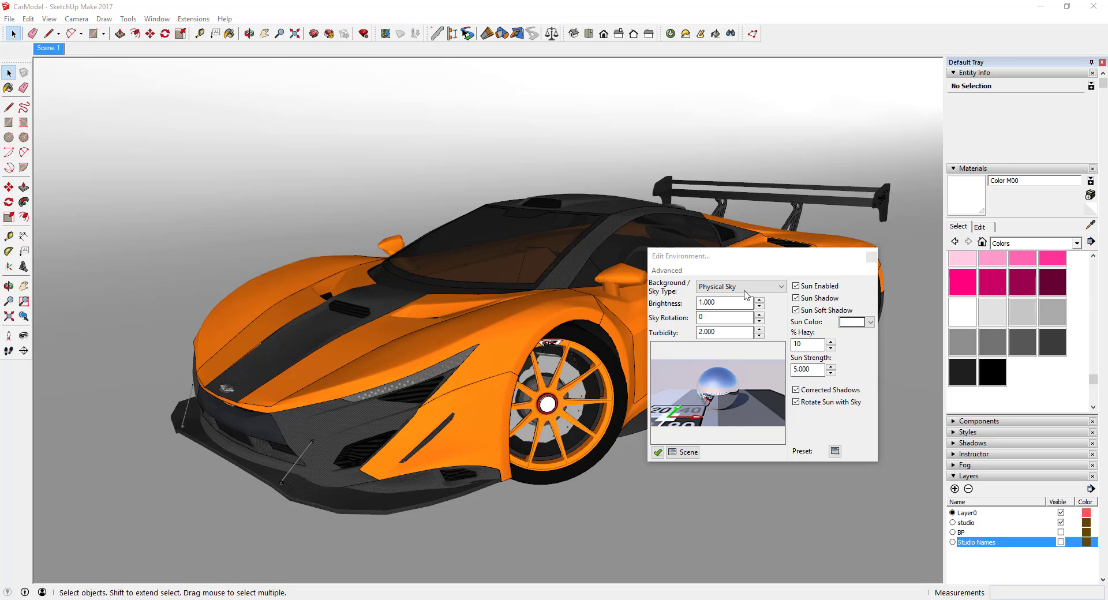
{"action": "left_click", "coordinate": [760, 251]}
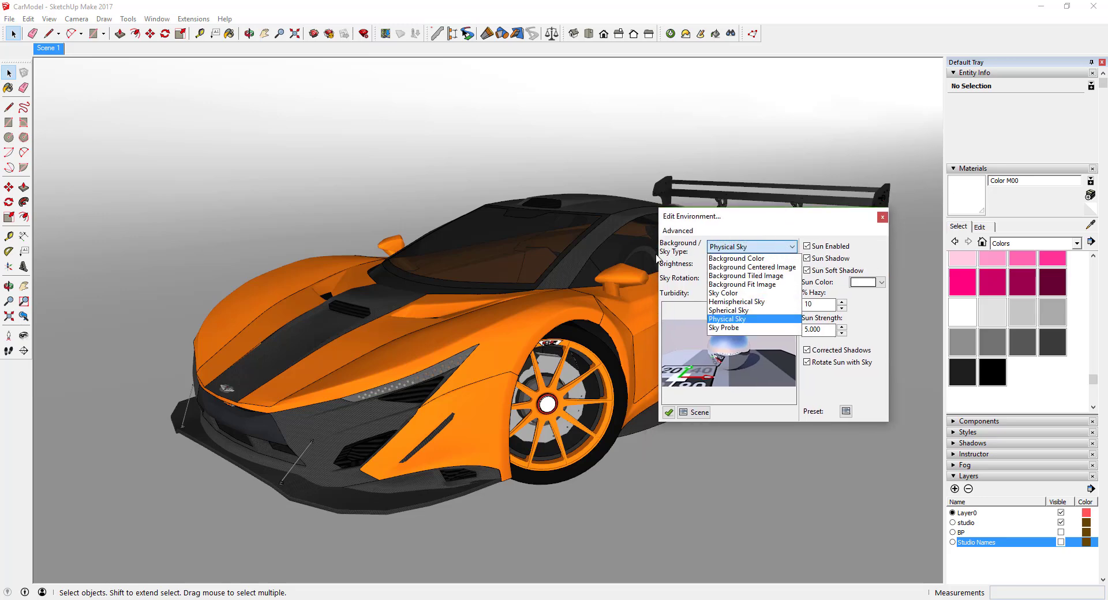
{"action": "left_click", "coordinate": [755, 303]}
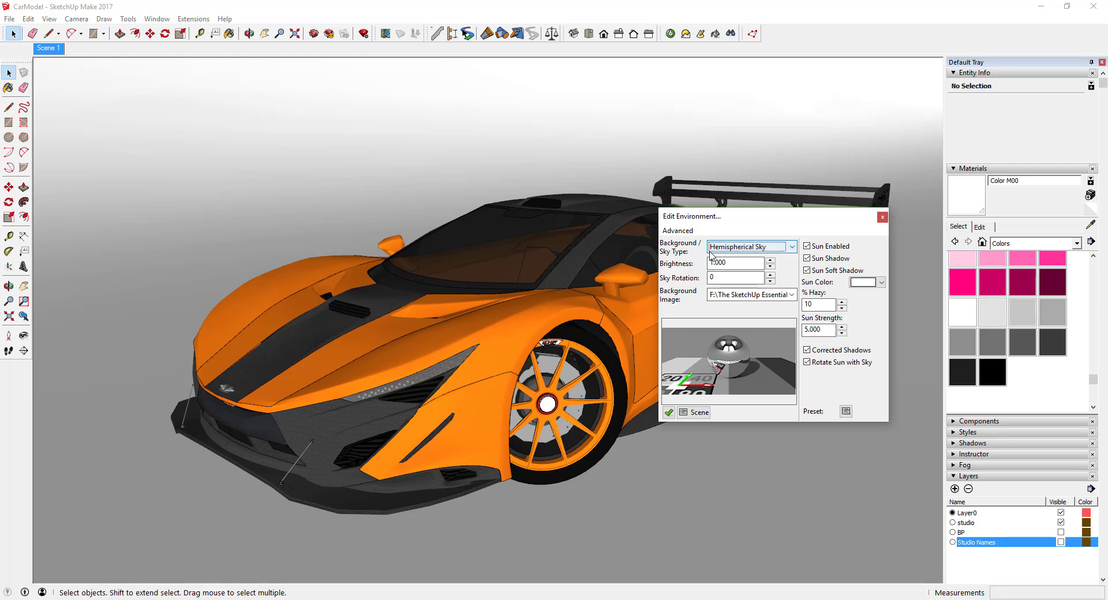
Load Boxlight.hdr from the studioLight folder inside studioLight1_byRayman as the environment's background image and close the environment settings.
{"action": "left_click", "coordinate": [792, 294]}
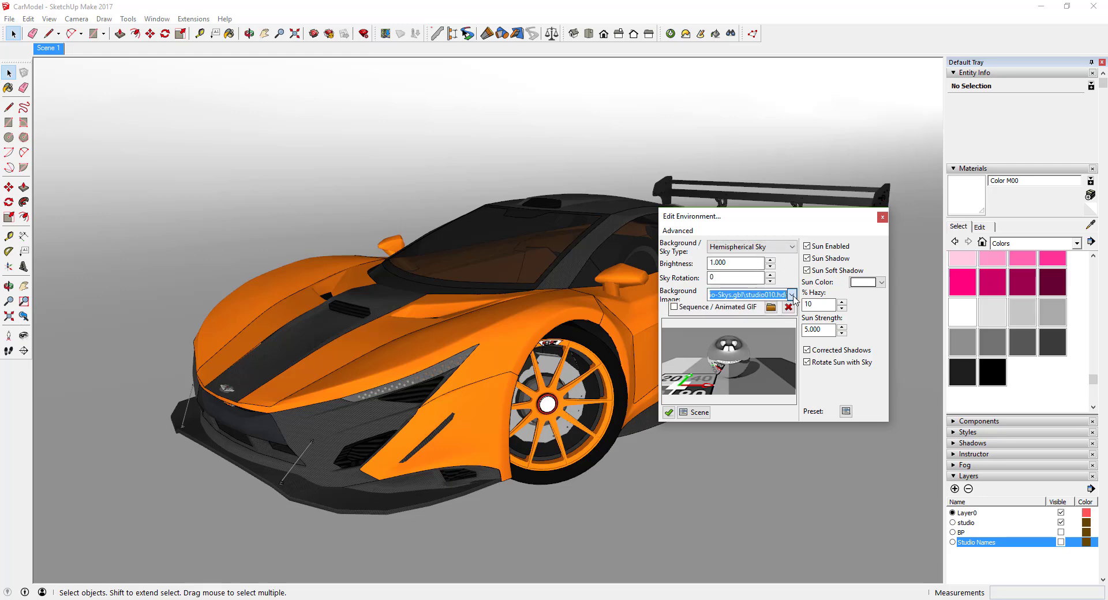
{"action": "left_click", "coordinate": [771, 312]}
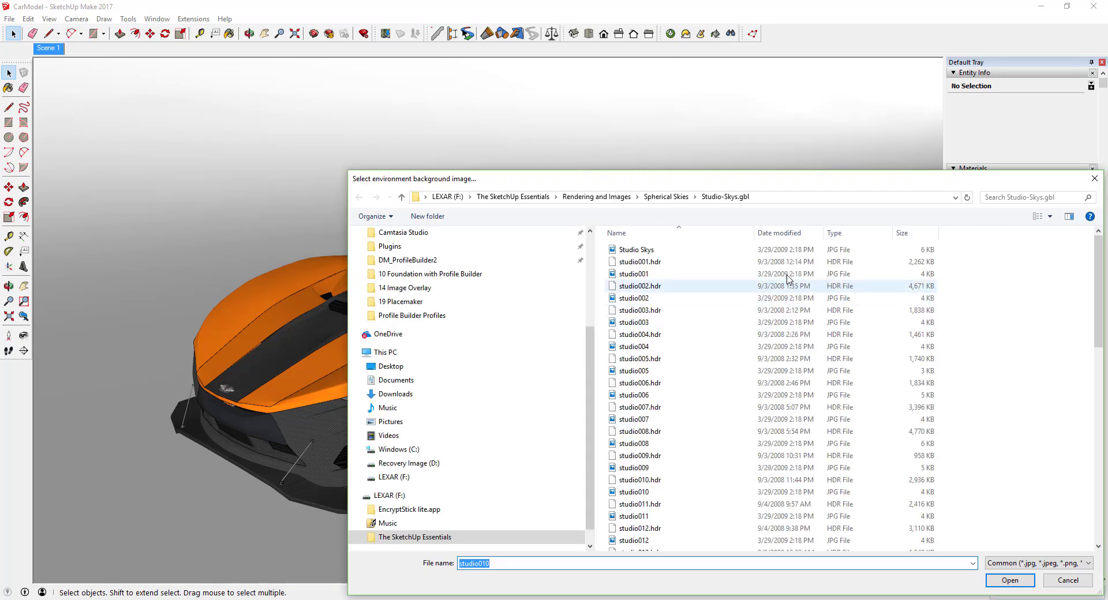
{"action": "left_click", "coordinate": [666, 197]}
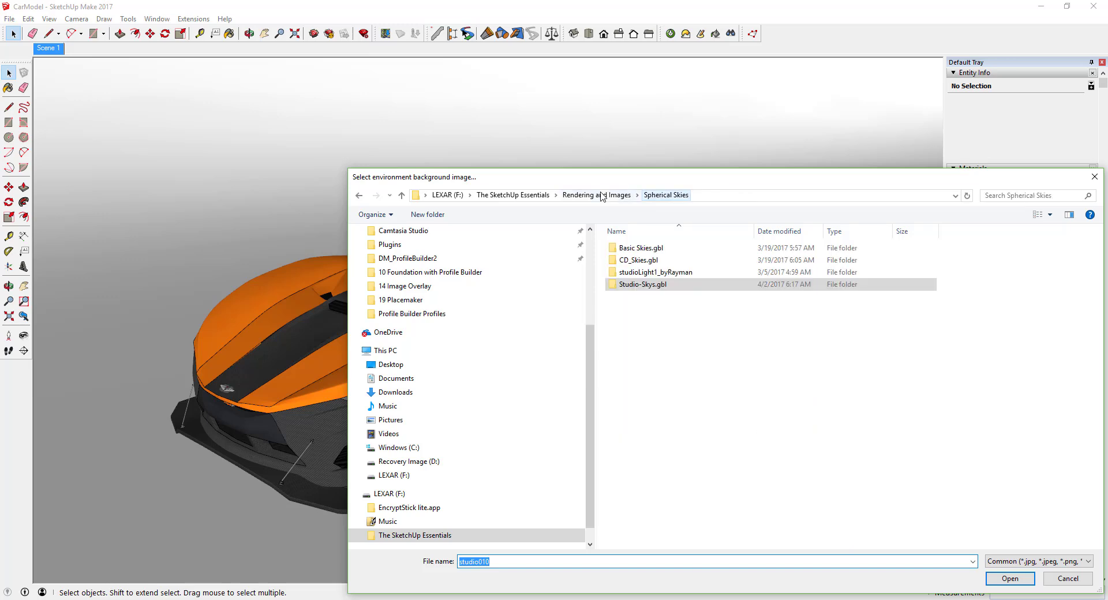
{"action": "double_click", "coordinate": [649, 275]}
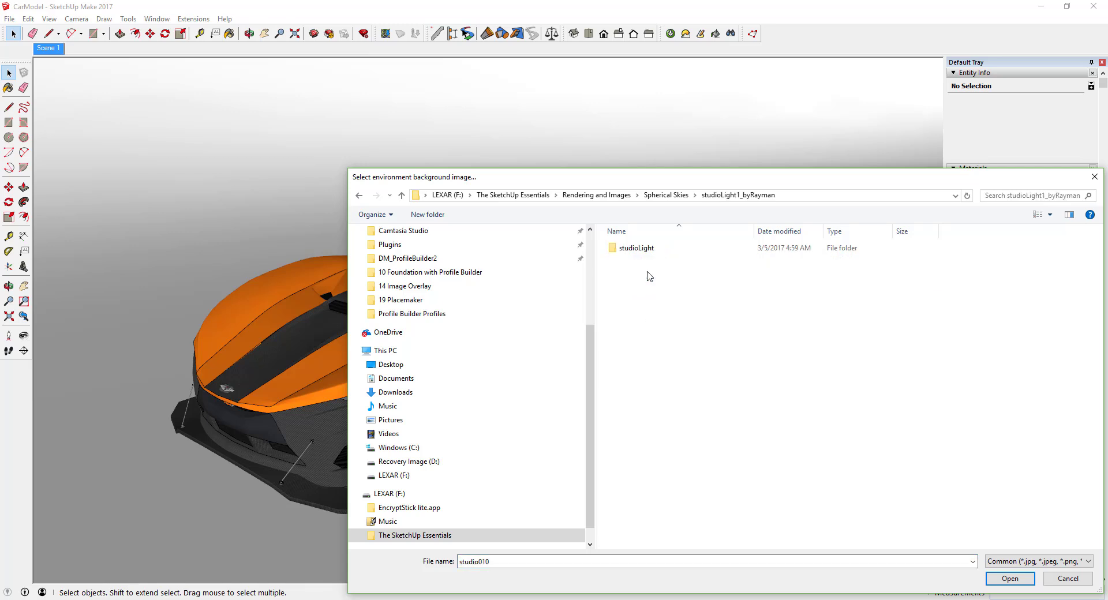
{"action": "left_click", "coordinate": [642, 252]}
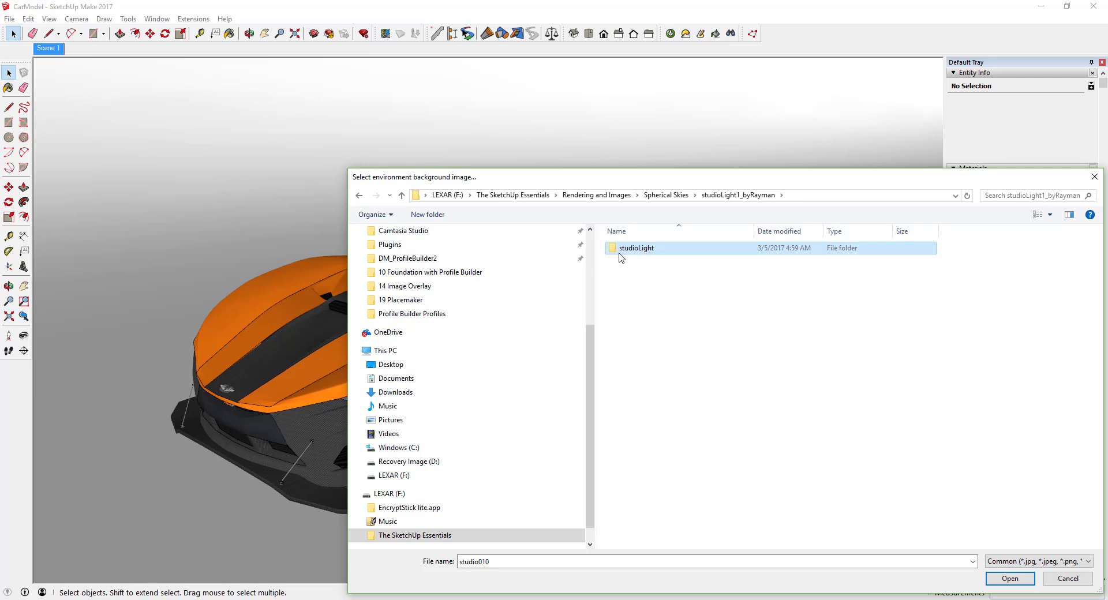
{"action": "double_click", "coordinate": [624, 251]}
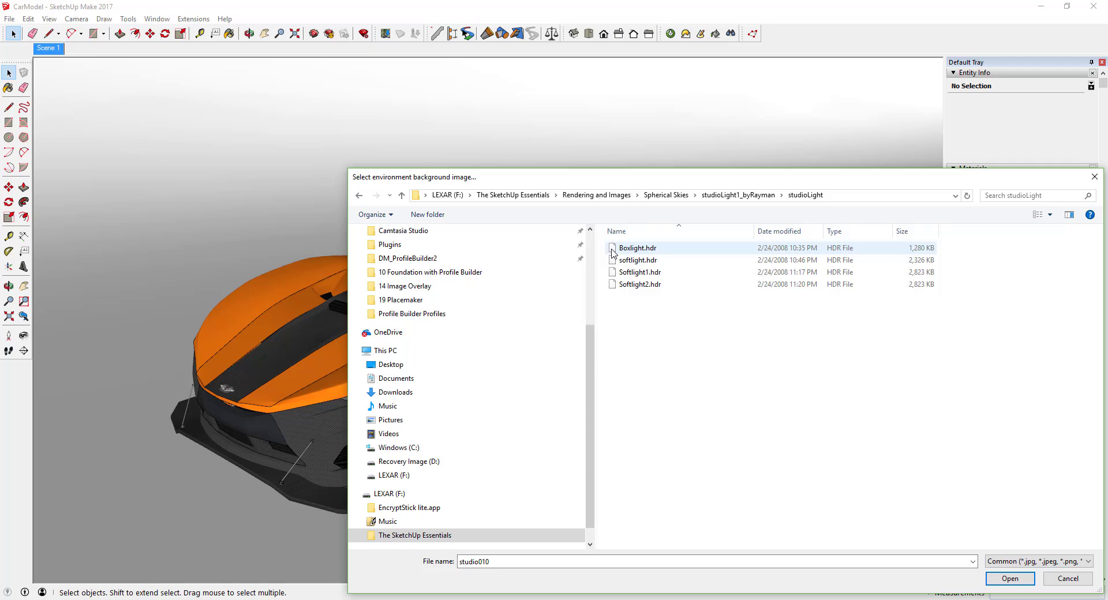
{"action": "double_click", "coordinate": [612, 252]}
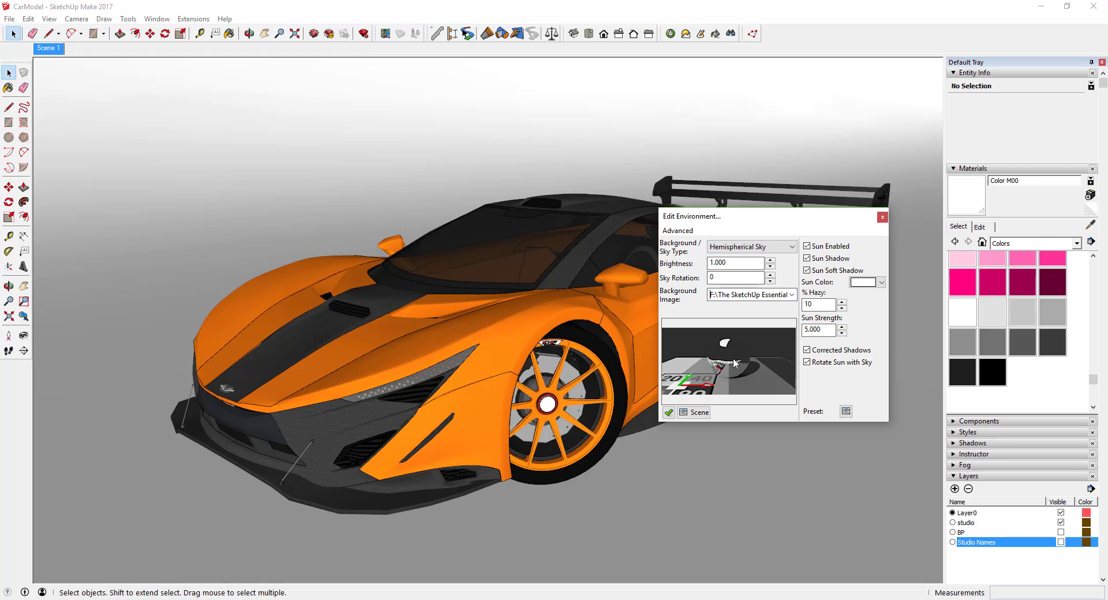
{"action": "left_click", "coordinate": [883, 218]}
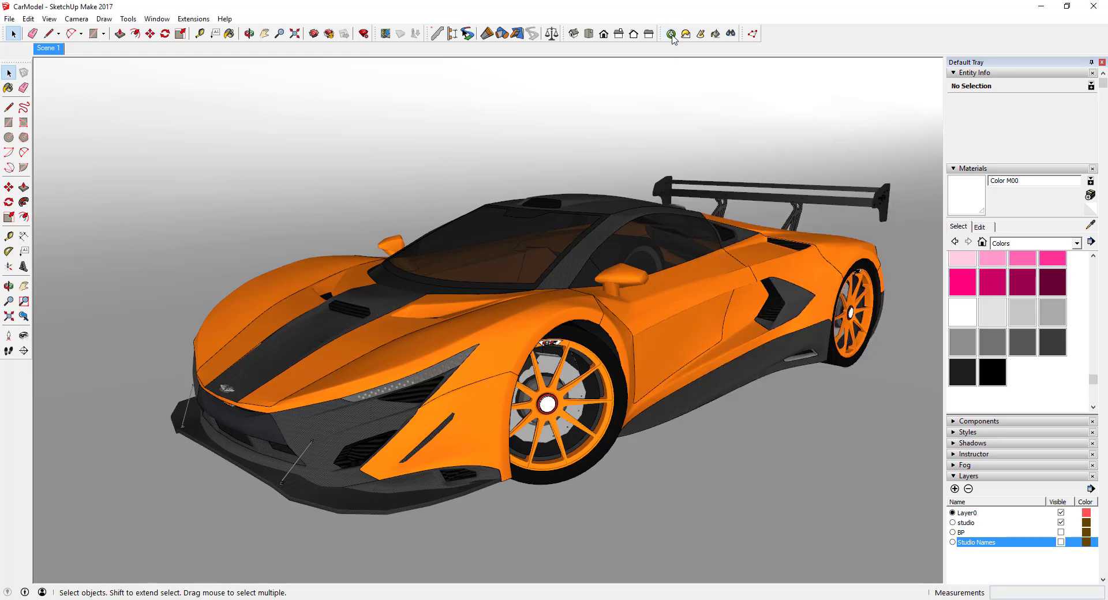
Render the current view with the 01. Prelim preset at 800x600 and close the result without saving.
{"action": "left_click", "coordinate": [672, 35]}
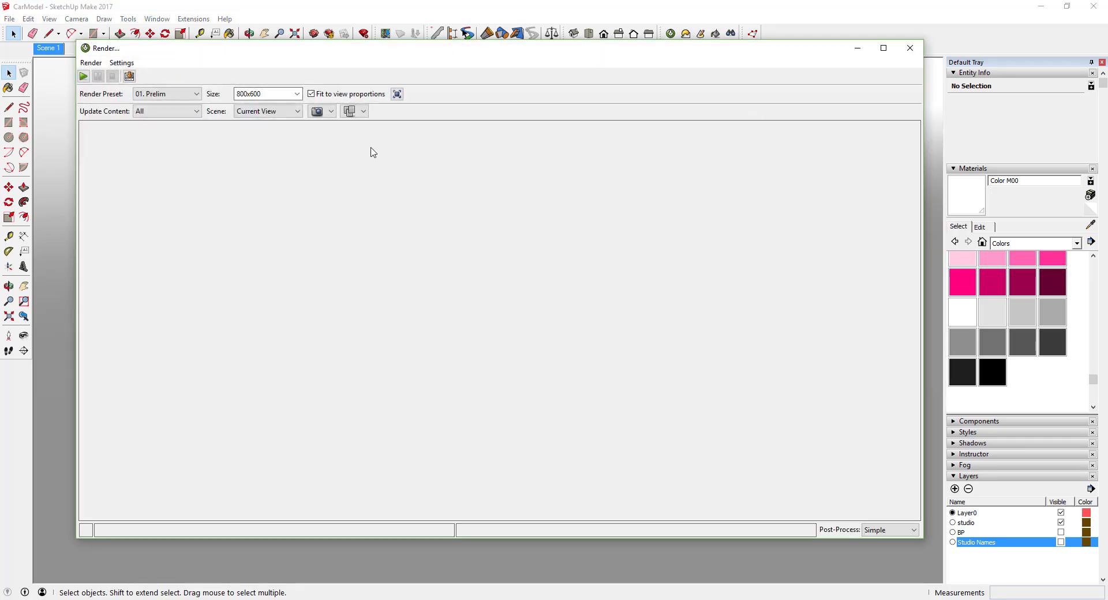
{"action": "left_click", "coordinate": [83, 76]}
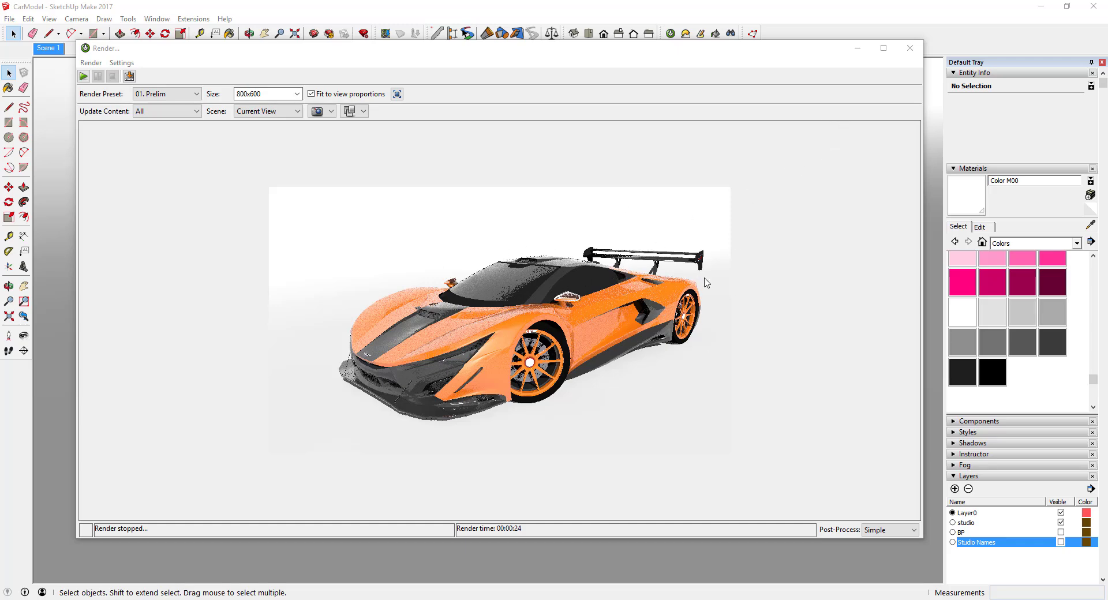
{"action": "left_click", "coordinate": [910, 48]}
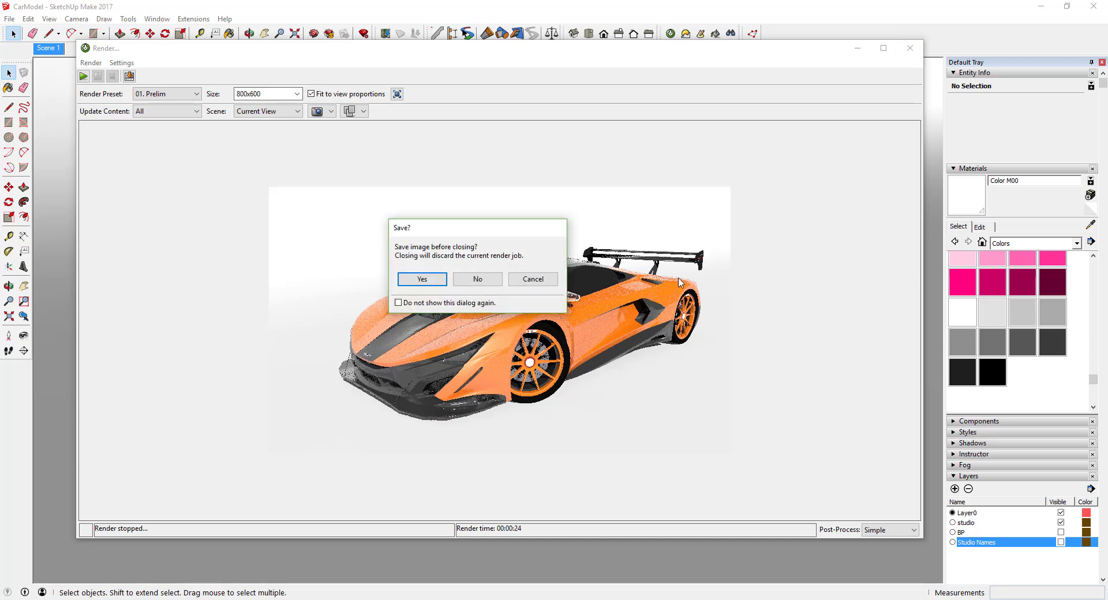
{"action": "left_click", "coordinate": [477, 279]}
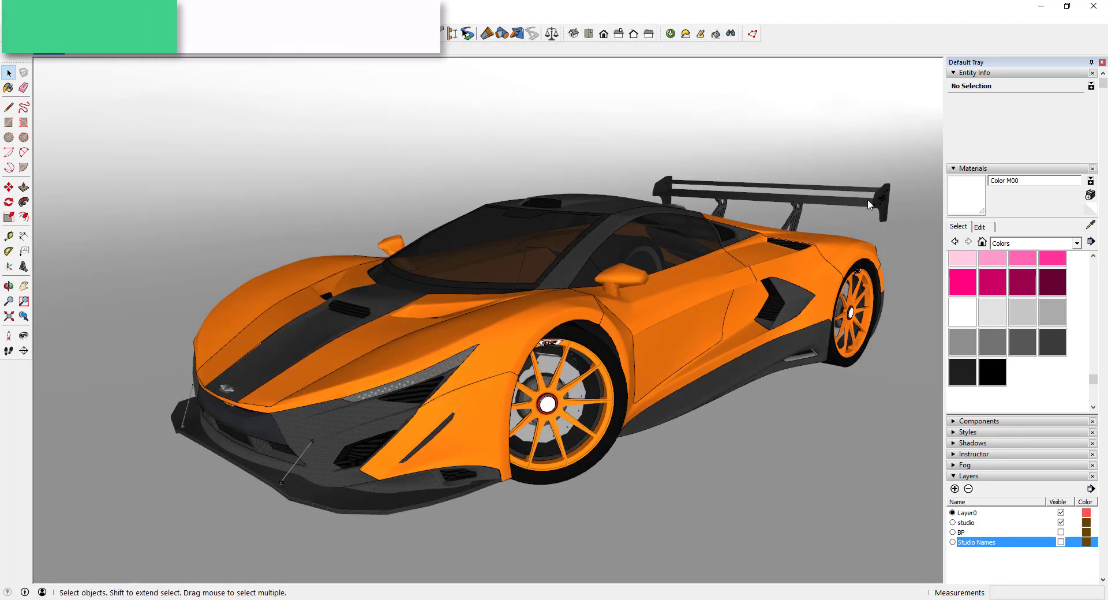
Apply the Plastic Shiny template to the Spoiler_Tops material of the rear spoiler.
{"action": "left_click", "coordinate": [716, 34]}
{"action": "left_click_drag", "start_coordinate": [721, 108], "coordinate": [462, 108]}
{"action": "left_click", "coordinate": [854, 188]}
{"action": "left_click", "coordinate": [352, 123]}
{"action": "mouse_move", "coordinate": [392, 237]}
{"action": "left_click", "coordinate": [487, 237]}
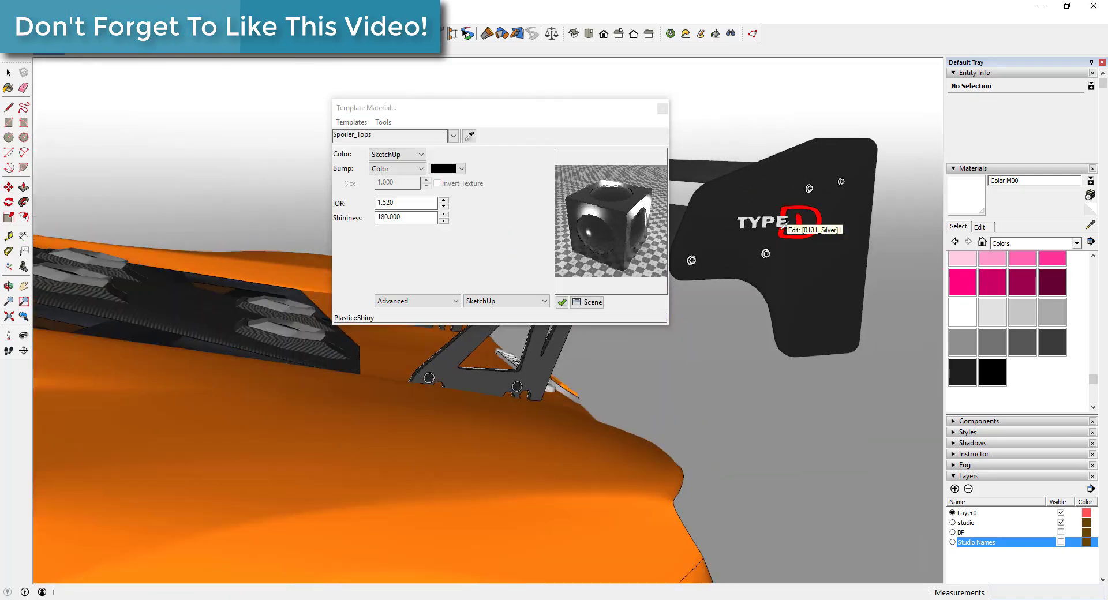
Apply the Plastic Shiny template to the silver material of the TYPE lettering on the spoiler's end plate.
{"action": "left_click", "coordinate": [783, 227]}
{"action": "left_click", "coordinate": [352, 123]}
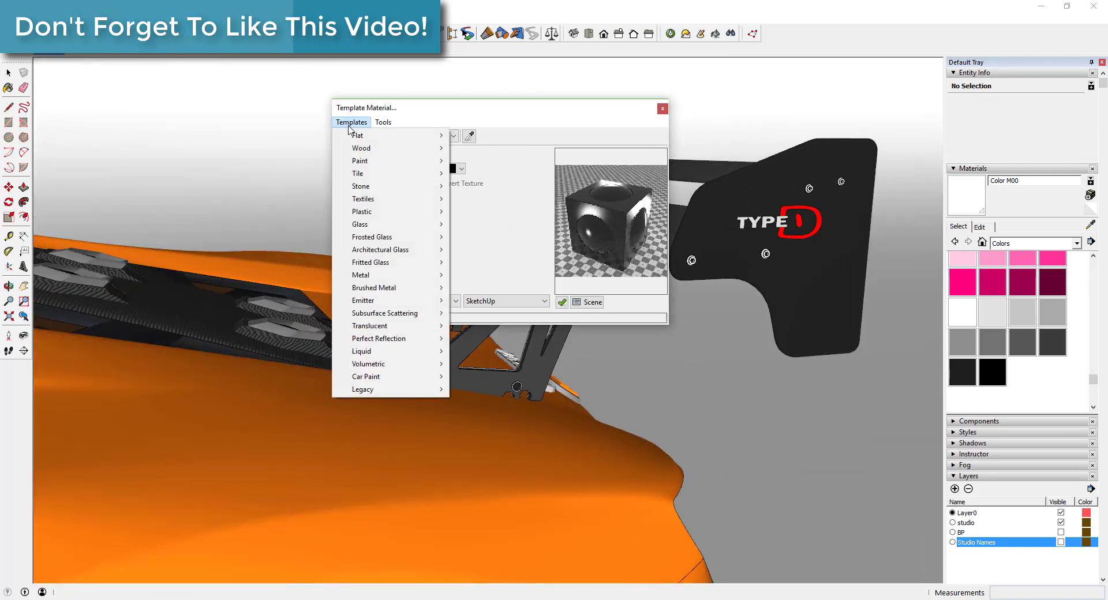
{"action": "mouse_move", "coordinate": [392, 212]}
{"action": "left_click", "coordinate": [482, 239]}
Sample the bolts on the spoiler's end plate to check which material they use.
{"action": "left_click", "coordinate": [715, 263]}
{"action": "left_click", "coordinate": [809, 189]}
{"action": "scroll", "coordinate": [827, 206], "scroll_direction": "up", "scroll_amount": 4}
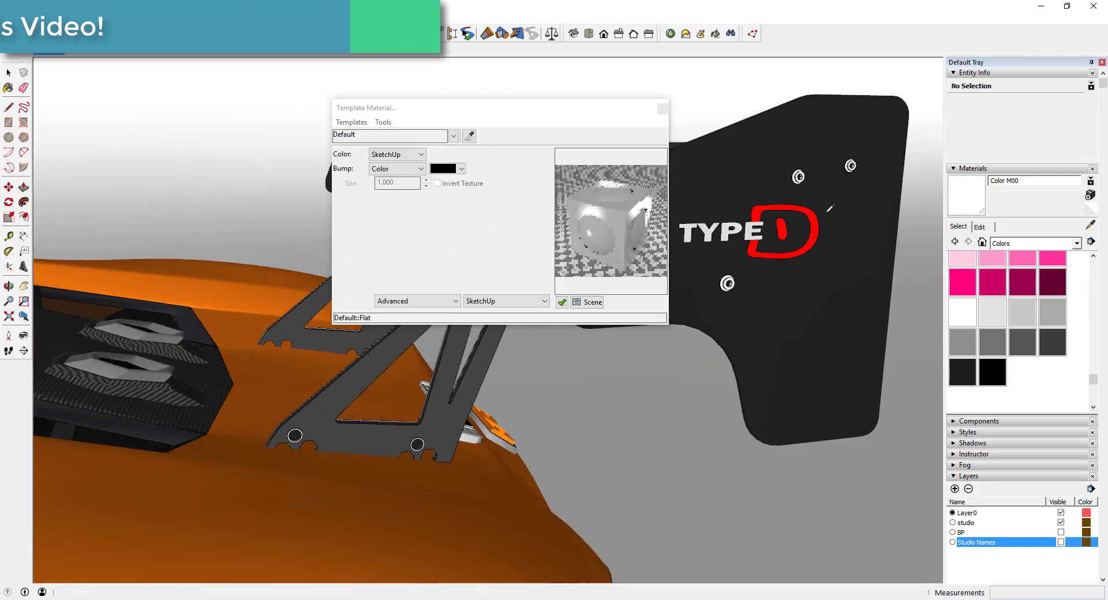
Open a bolt component on the spoiler's end plate and paint all of its geometry with Color M00.
{"action": "middle_click_drag", "start_coordinate": [828, 207], "coordinate": [581, 267]}
{"action": "key", "text": "space"}
{"action": "left_click", "coordinate": [629, 378]}
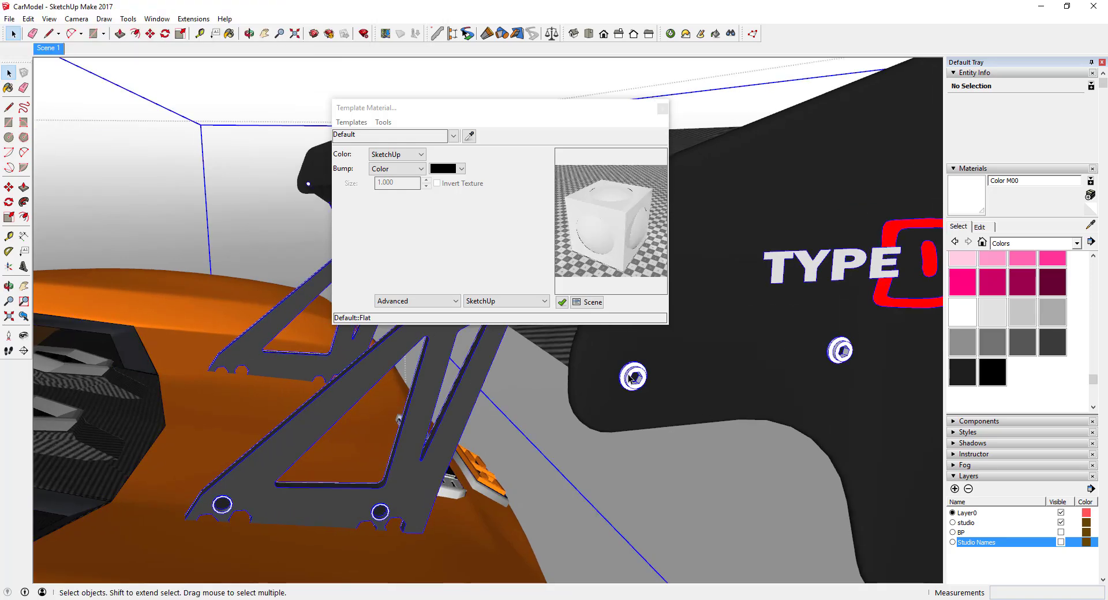
{"action": "double_click", "coordinate": [633, 378]}
{"action": "left_click", "coordinate": [633, 378]}
{"action": "scroll", "coordinate": [633, 378], "scroll_direction": "down", "scroll_amount": 2}
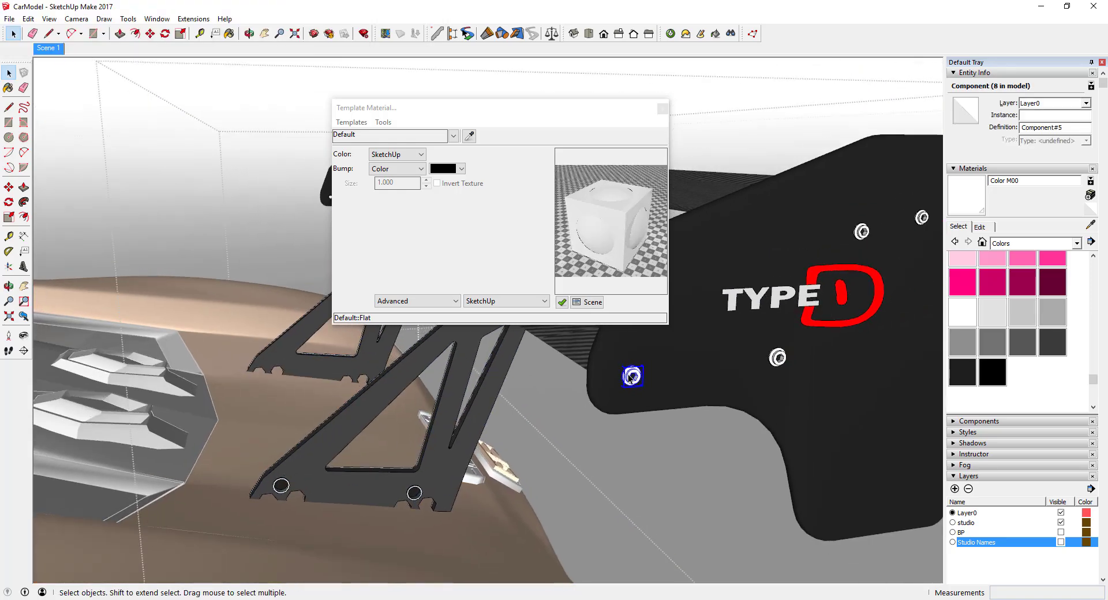
{"action": "triple_click", "coordinate": [631, 378]}
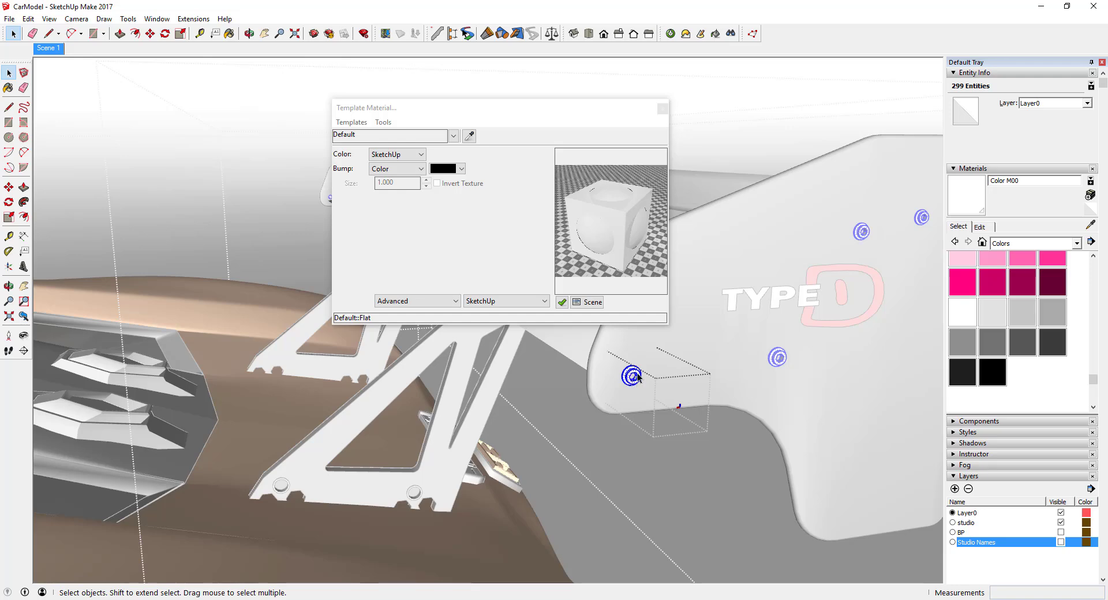
{"action": "left_click", "coordinate": [967, 201]}
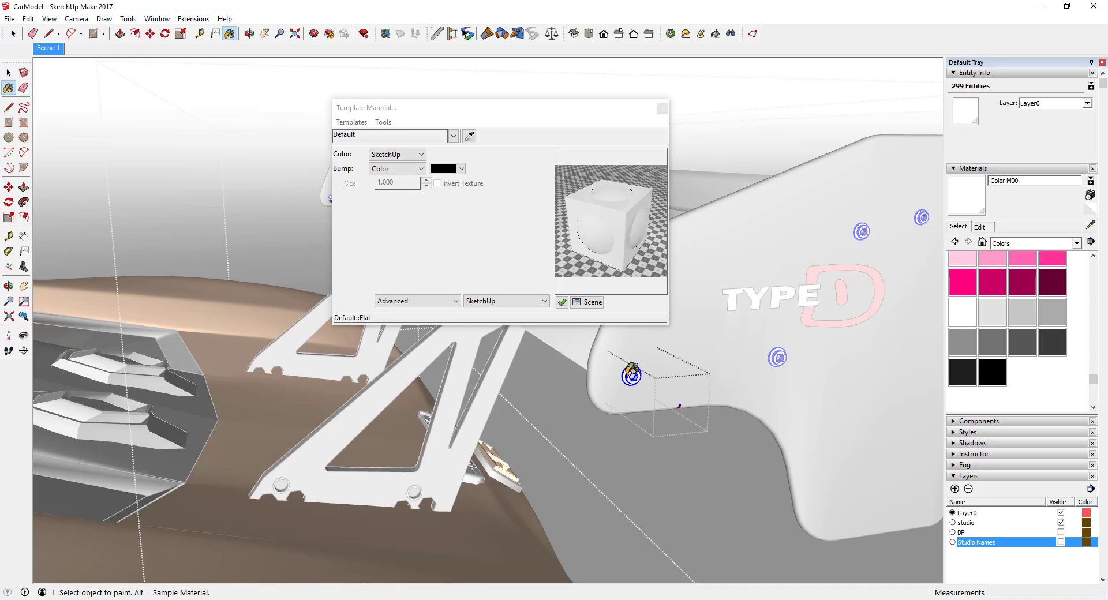
{"action": "key", "text": "space"}
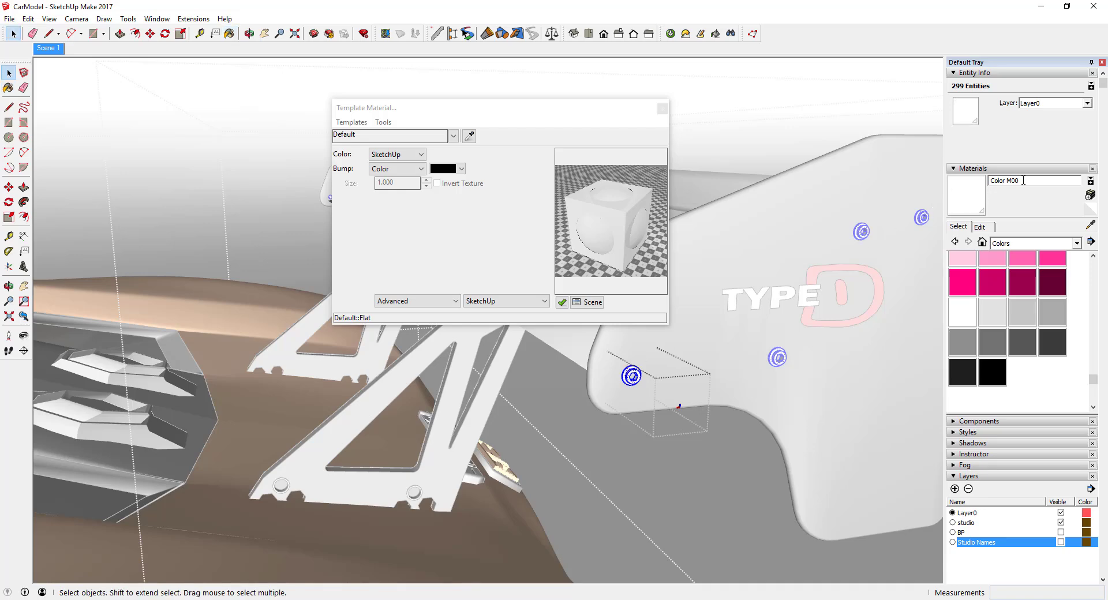
Check the template assigned to the painted bolt's material, and leave the bolt component.
{"action": "left_click", "coordinate": [469, 136]}
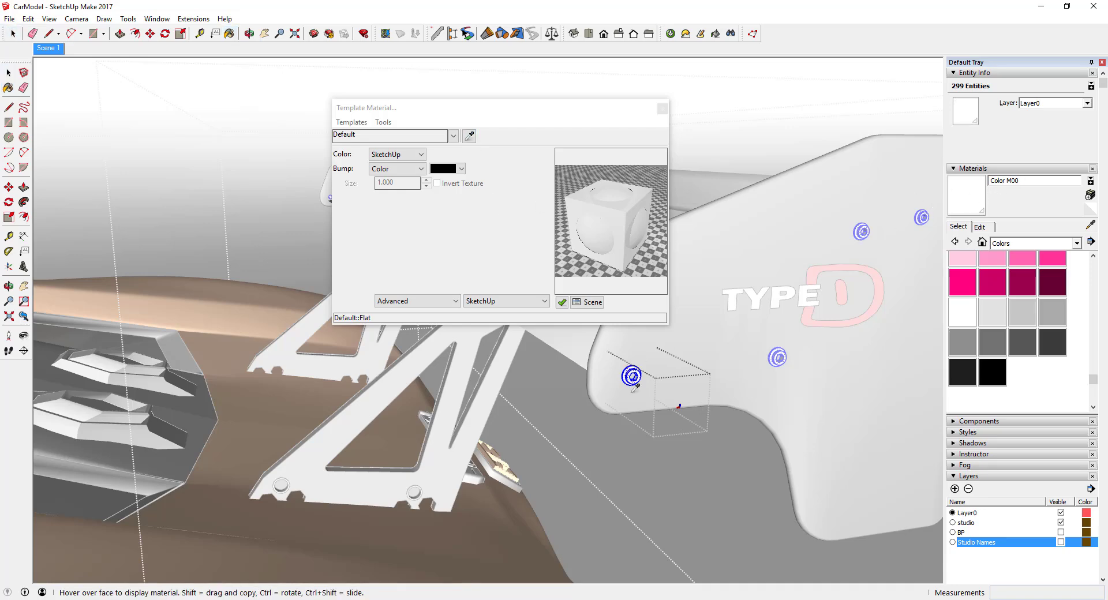
{"action": "left_click", "coordinate": [632, 375]}
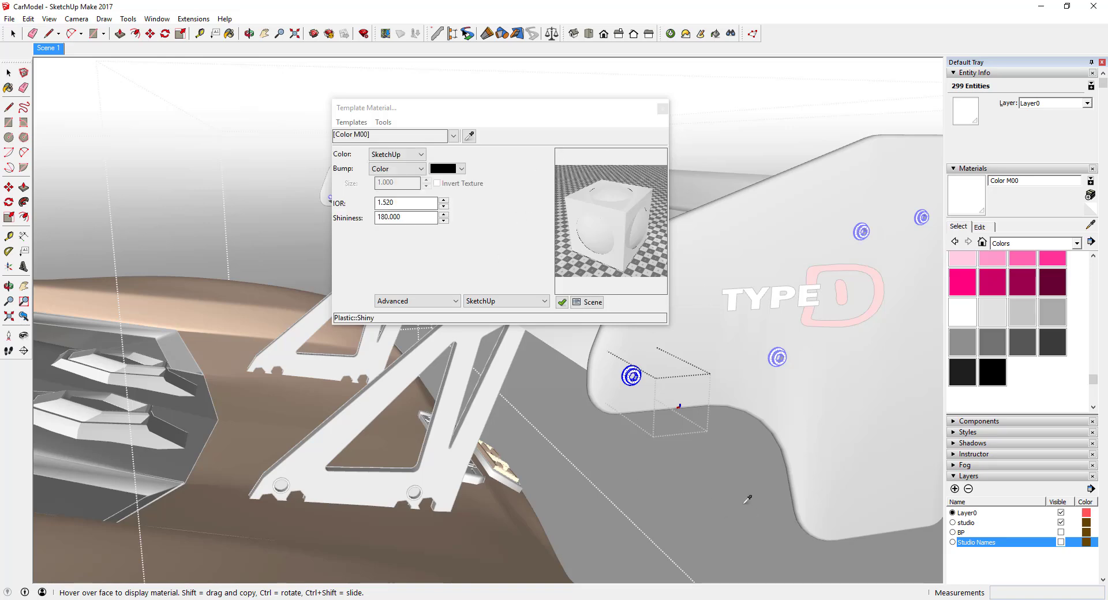
{"action": "key", "text": "space"}
{"action": "left_click", "coordinate": [727, 479]}
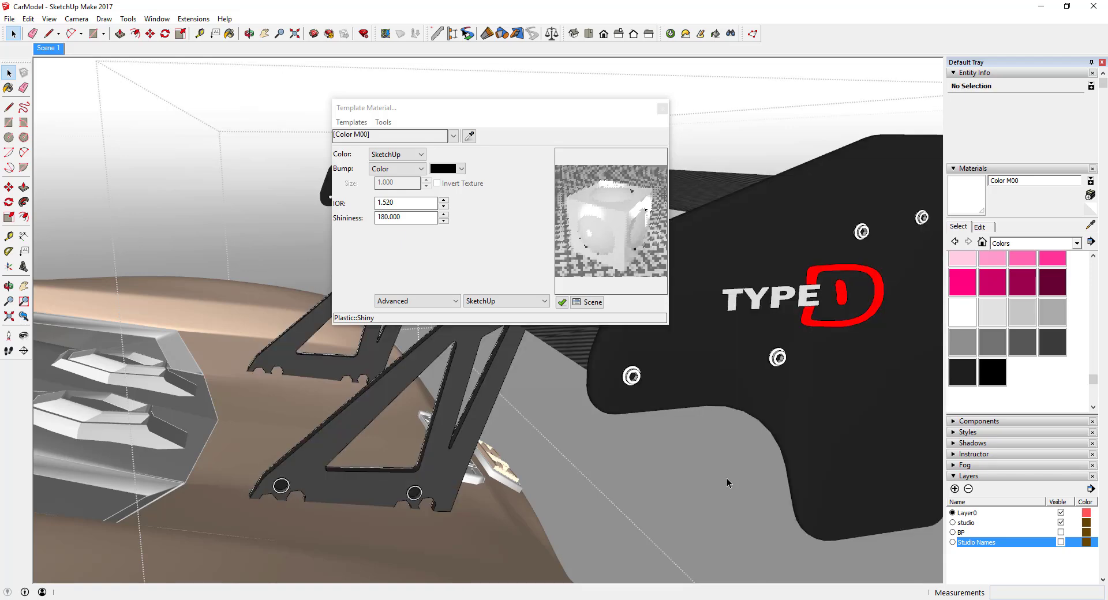
Close the material template editor and exit the nested component editing back to the whole model.
{"action": "left_click", "coordinate": [663, 109]}
{"action": "scroll", "coordinate": [755, 224], "scroll_direction": "down", "scroll_amount": 5}
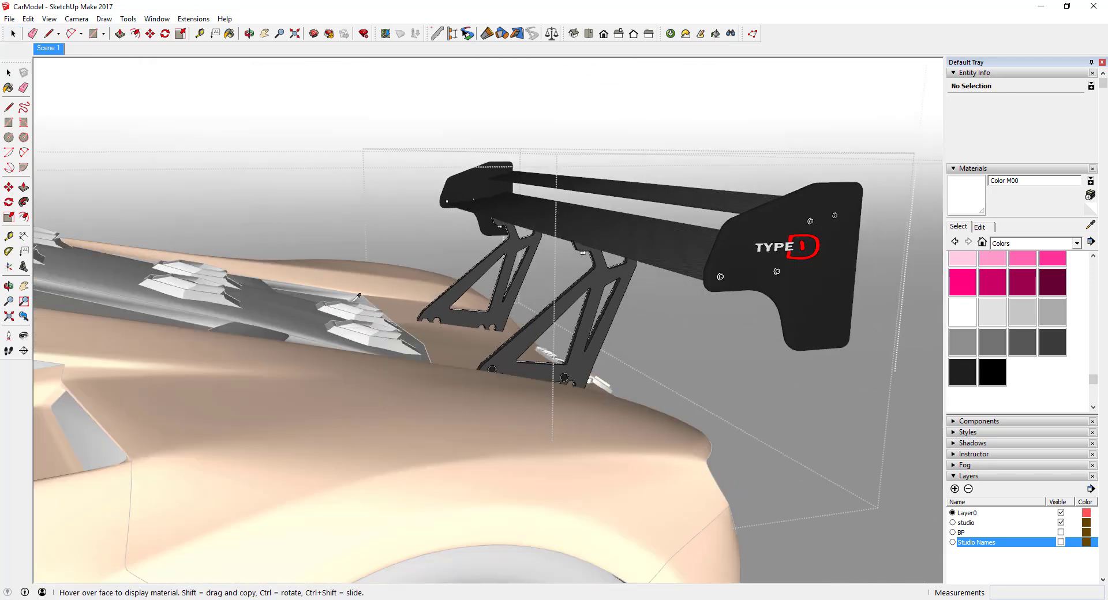
{"action": "scroll", "coordinate": [750, 231], "scroll_direction": "down", "scroll_amount": 5}
{"action": "key", "text": "space"}
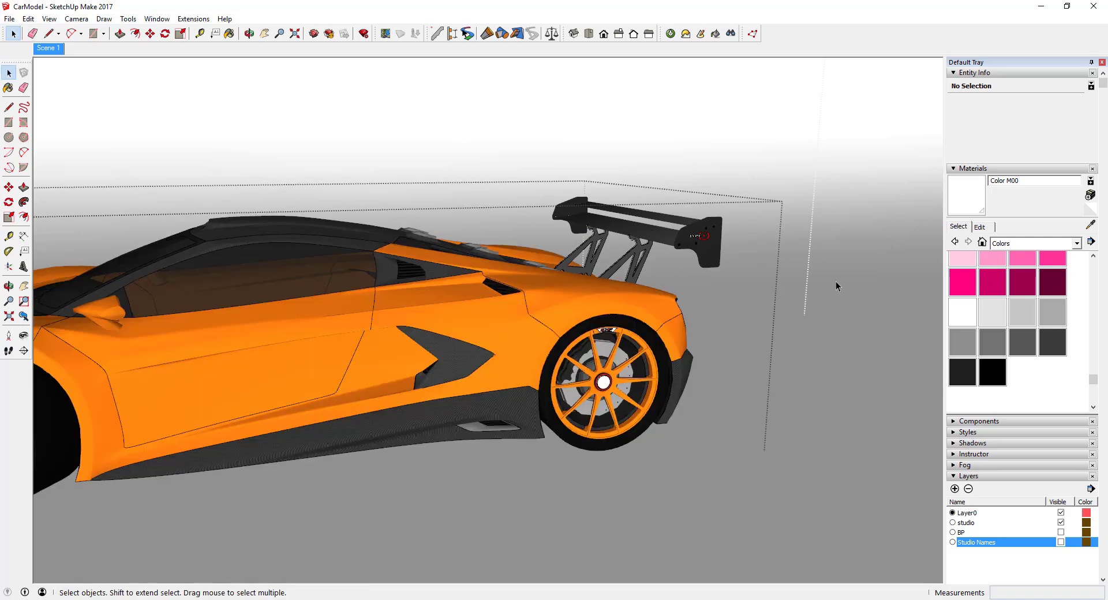
{"action": "double_click", "coordinate": [836, 282]}
{"action": "key", "text": "Escape"}
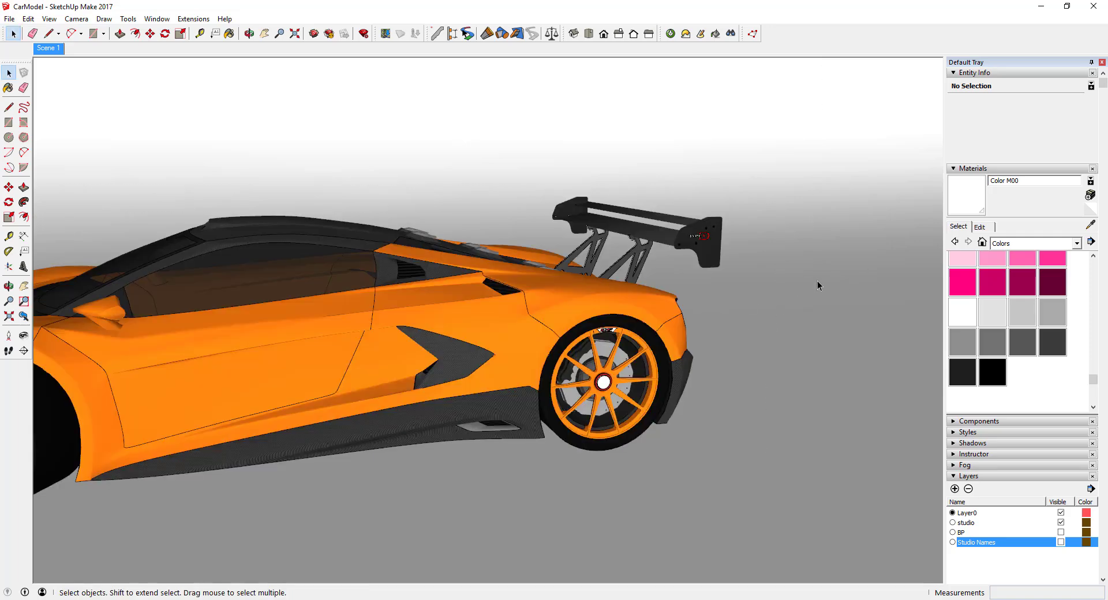
Frame the whole car from a low front three-quarter angle and save the view as a new scene.
{"action": "scroll", "coordinate": [820, 283], "scroll_direction": "down", "scroll_amount": 5}
{"action": "scroll", "coordinate": [556, 278], "scroll_direction": "up", "scroll_amount": 3}
{"action": "scroll", "coordinate": [556, 277], "scroll_direction": "up", "scroll_amount": 1}
{"action": "middle_click_drag", "start_coordinate": [557, 273], "coordinate": [657, 246]}
{"action": "scroll", "coordinate": [643, 263], "scroll_direction": "up", "scroll_amount": 2}
{"action": "middle_click_drag", "start_coordinate": [560, 341], "coordinate": [702, 267]}
{"action": "scroll", "coordinate": [701, 265], "scroll_direction": "down", "scroll_amount": 3}
{"action": "middle_click_drag", "start_coordinate": [583, 267], "coordinate": [611, 236]}
{"action": "scroll", "coordinate": [656, 254], "scroll_direction": "up", "scroll_amount": 1}
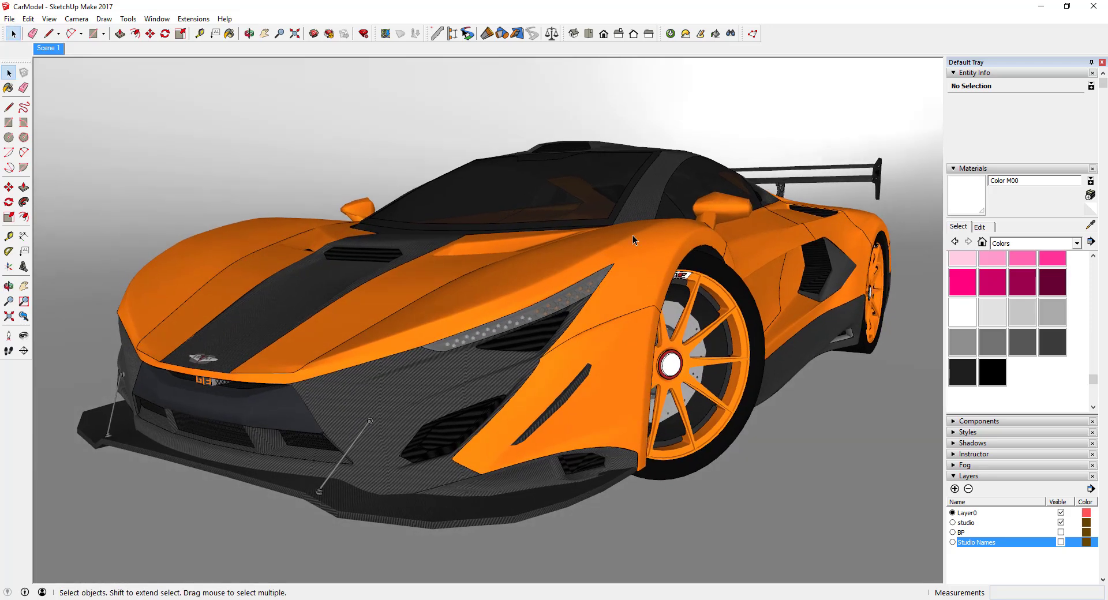
{"action": "right_click", "coordinate": [47, 48]}
{"action": "left_click", "coordinate": [66, 63]}
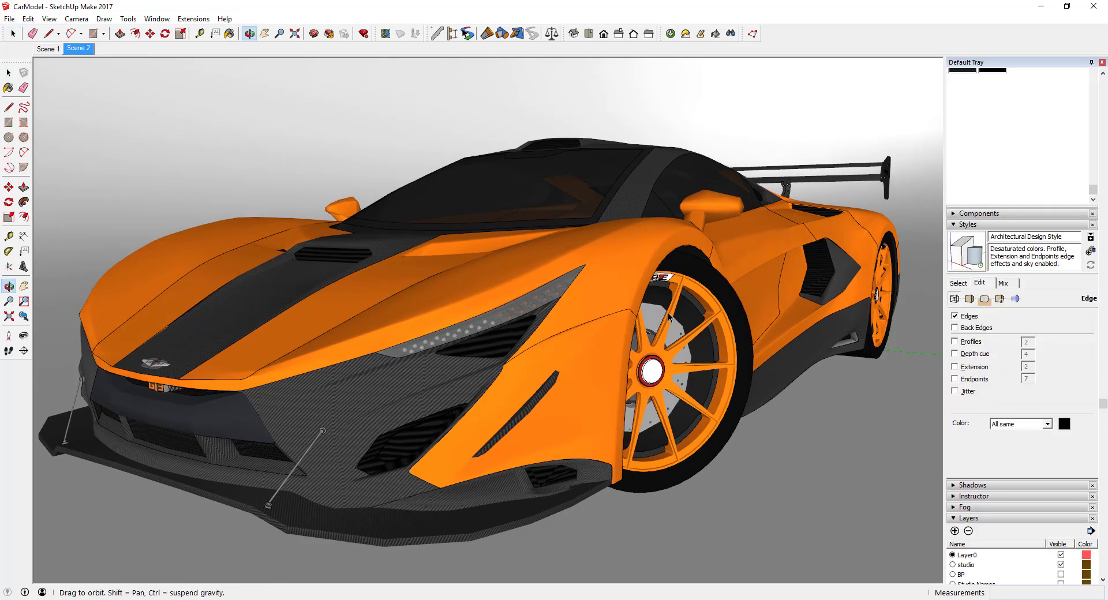
Render the framed front view with the 04. Medium preset at 800x600.
{"action": "scroll", "coordinate": [667, 313], "scroll_direction": "down", "scroll_amount": 1}
{"action": "scroll", "coordinate": [779, 297], "scroll_direction": "up", "scroll_amount": 2}
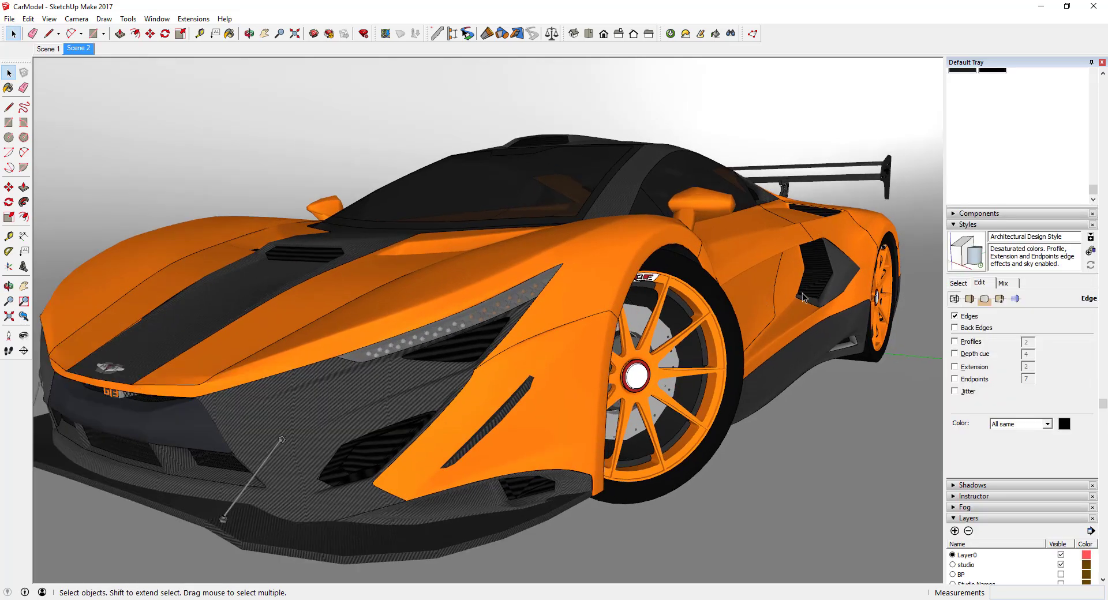
{"action": "scroll", "coordinate": [744, 292], "scroll_direction": "down", "scroll_amount": 2}
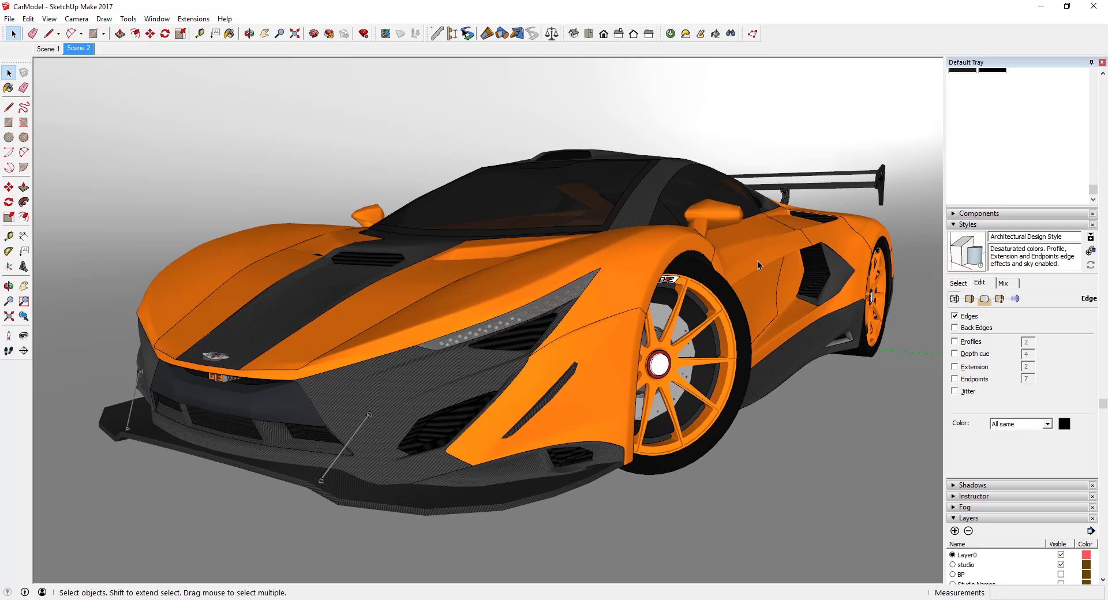
{"action": "left_click", "coordinate": [671, 34]}
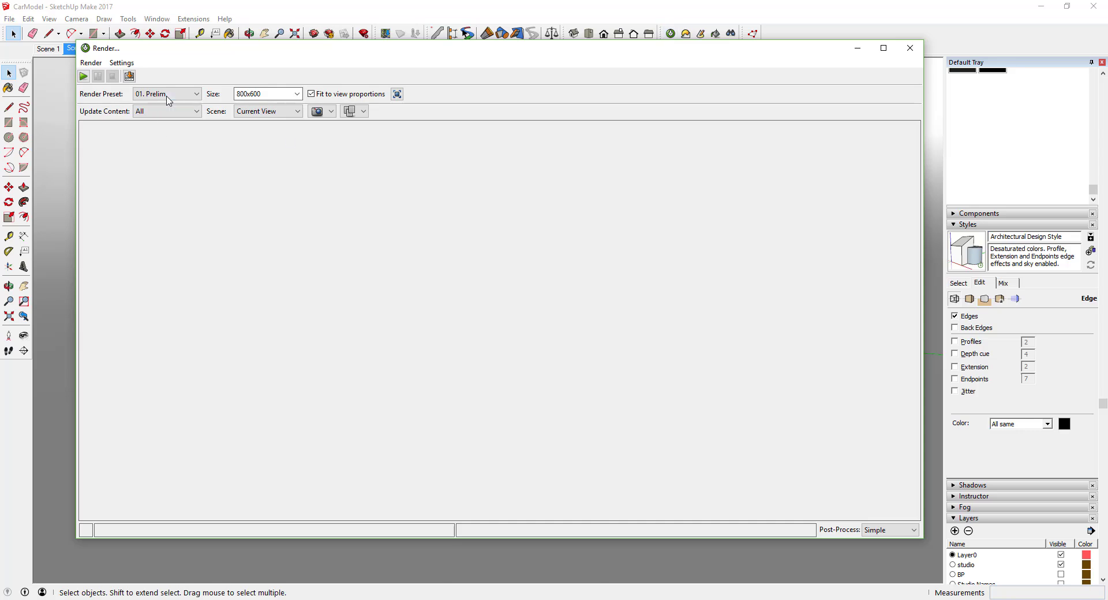
{"action": "left_click", "coordinate": [167, 95]}
{"action": "left_click", "coordinate": [220, 174]}
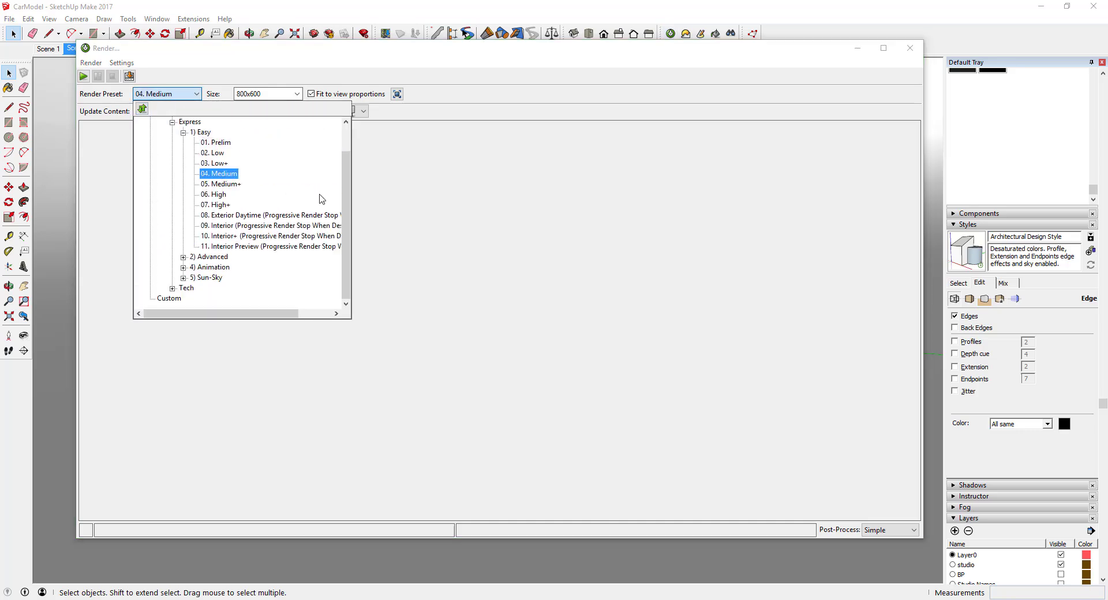
{"action": "left_click", "coordinate": [85, 75]}
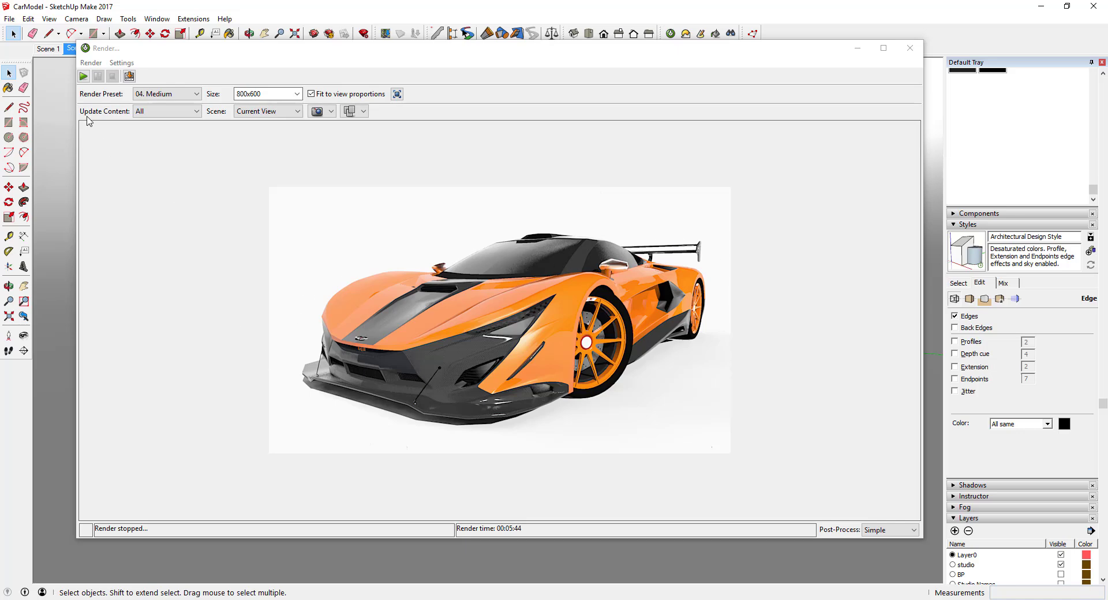
Review the available render presets and the width and height settings for the output image.
{"action": "left_click", "coordinate": [179, 96]}
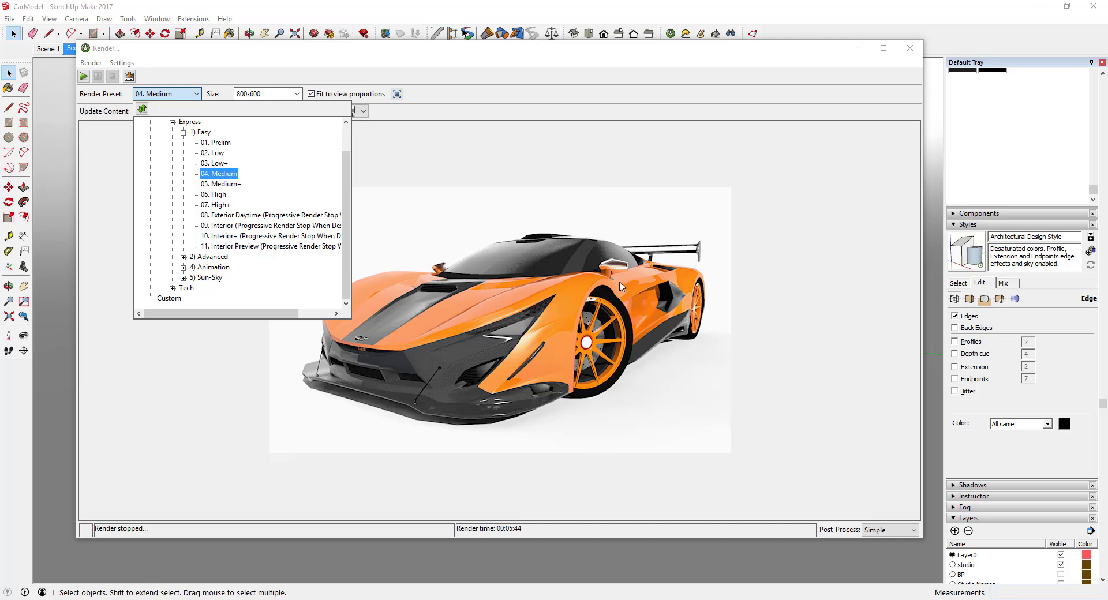
{"action": "left_click", "coordinate": [566, 320]}
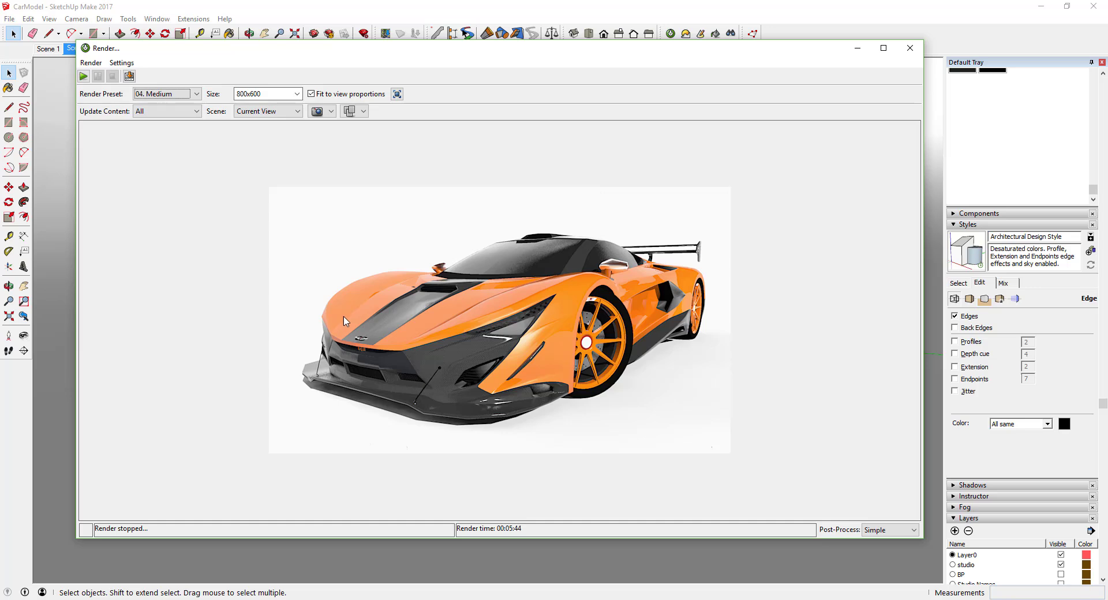
{"action": "left_click", "coordinate": [297, 94]}
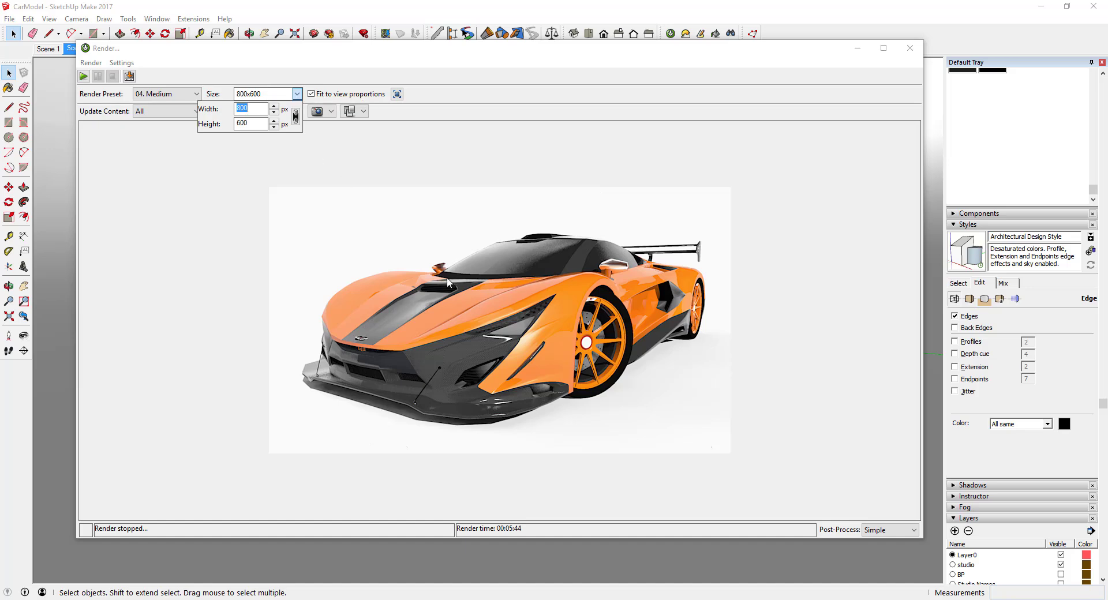
{"action": "left_click", "coordinate": [625, 323]}
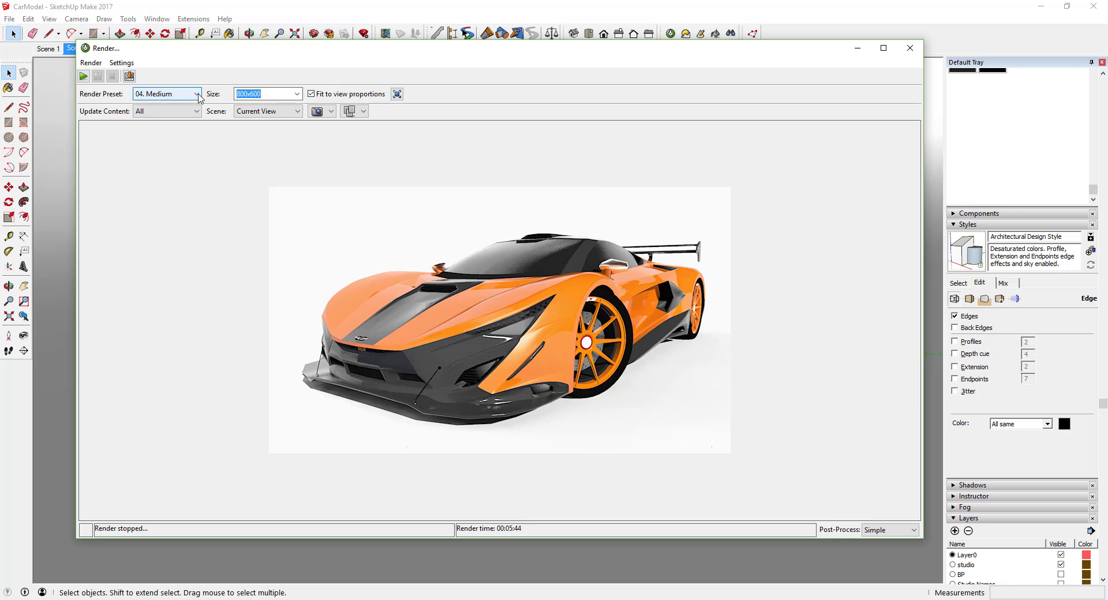
{"action": "left_click", "coordinate": [173, 93]}
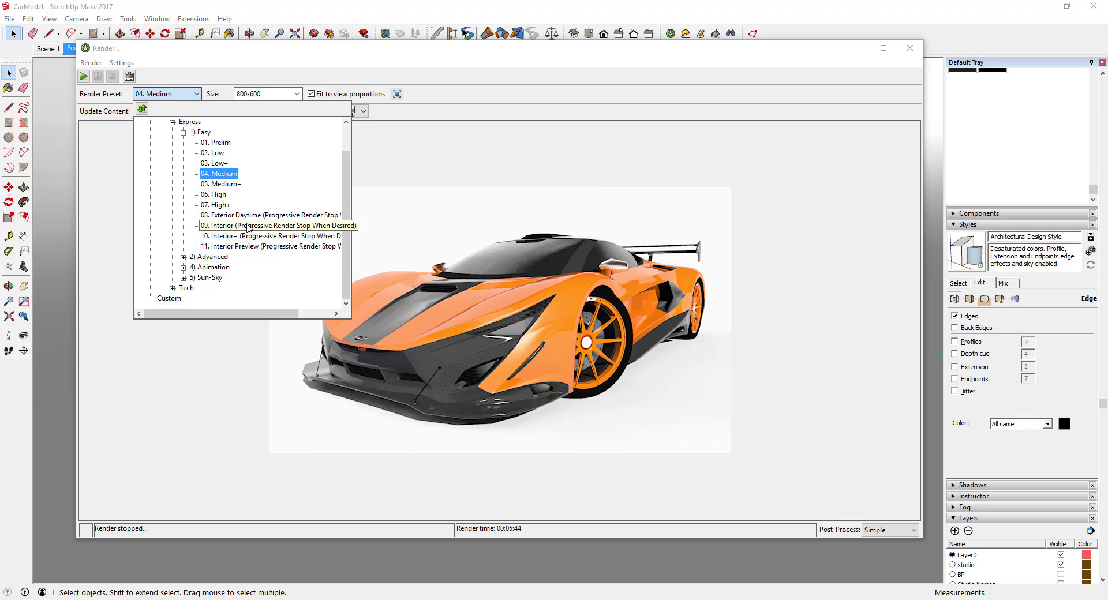
{"action": "left_click", "coordinate": [869, 301]}
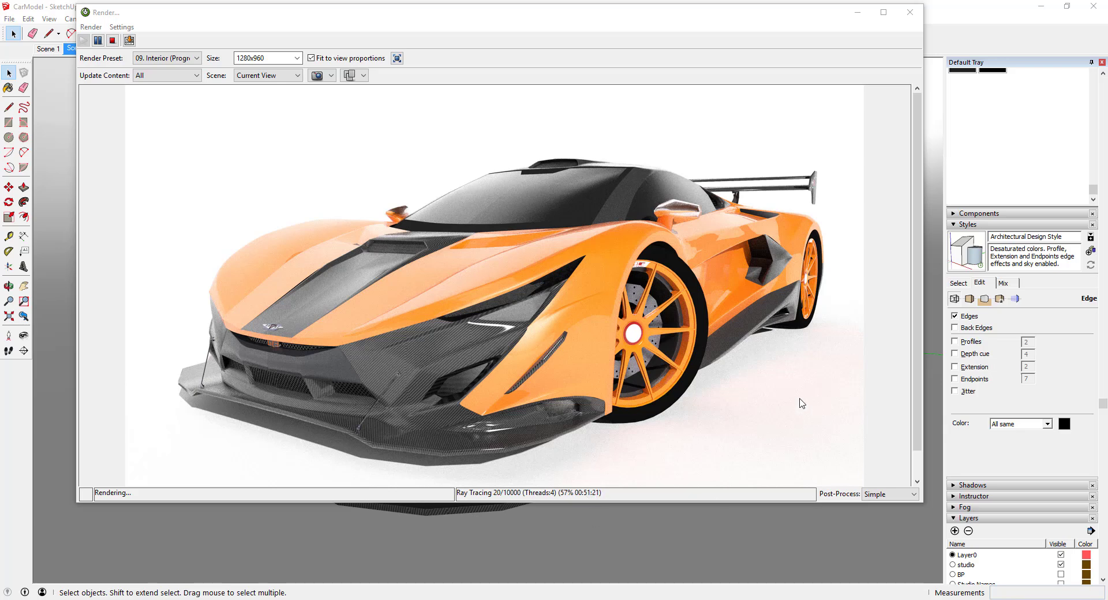
Set the render's post-process exposure to 0.70 and gamma to 0.80.
{"action": "left_click", "coordinate": [879, 495]}
{"action": "left_click", "coordinate": [753, 571]}
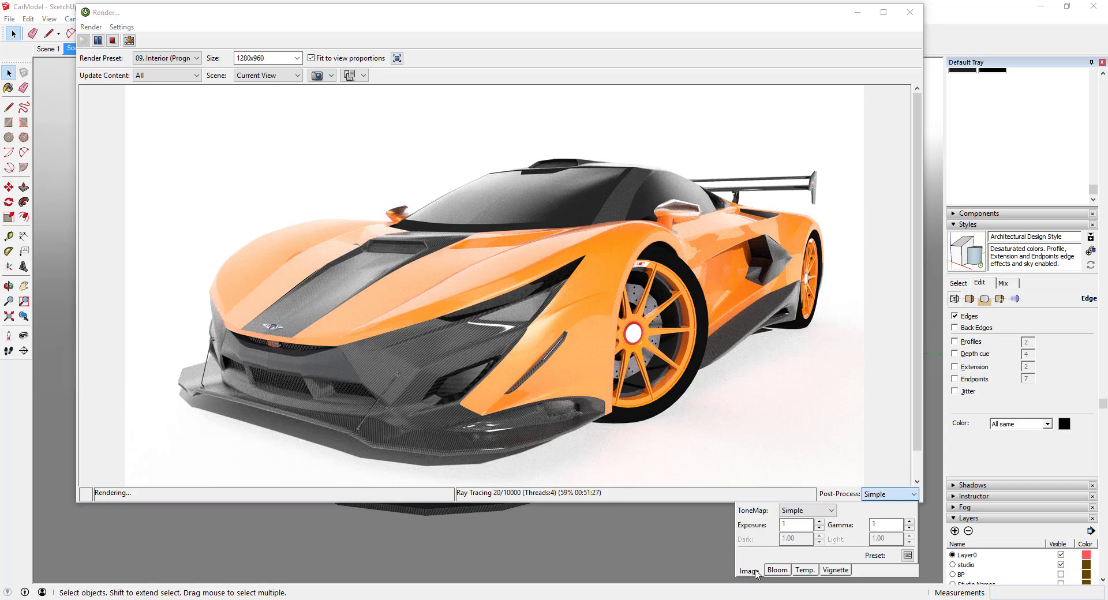
{"action": "left_click", "coordinate": [819, 528]}
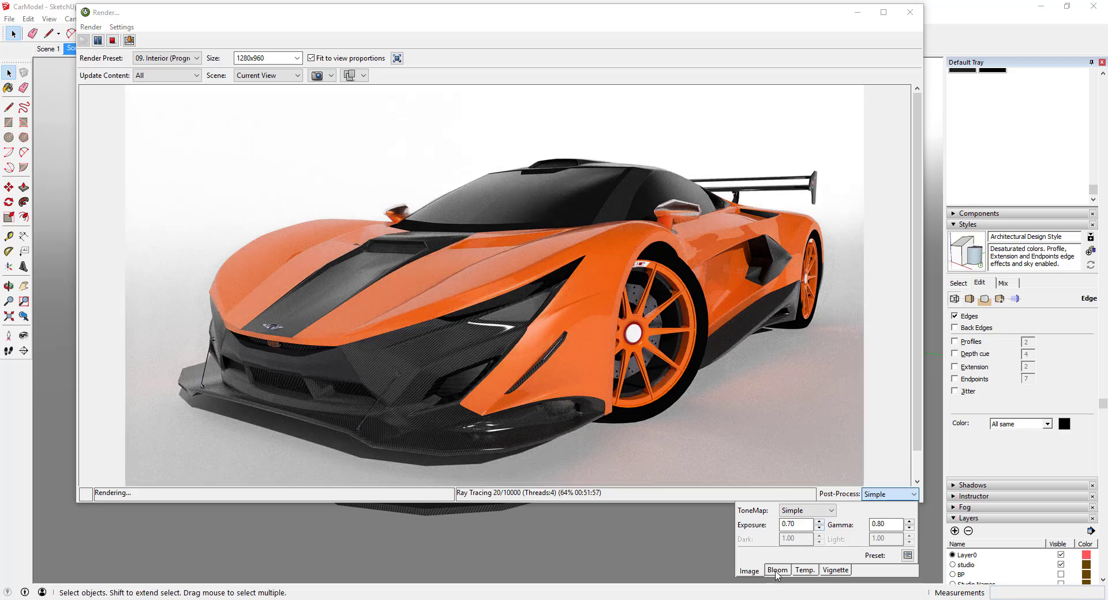
Enable the vignette effect on the render and set its color to black.
{"action": "left_click", "coordinate": [834, 571]}
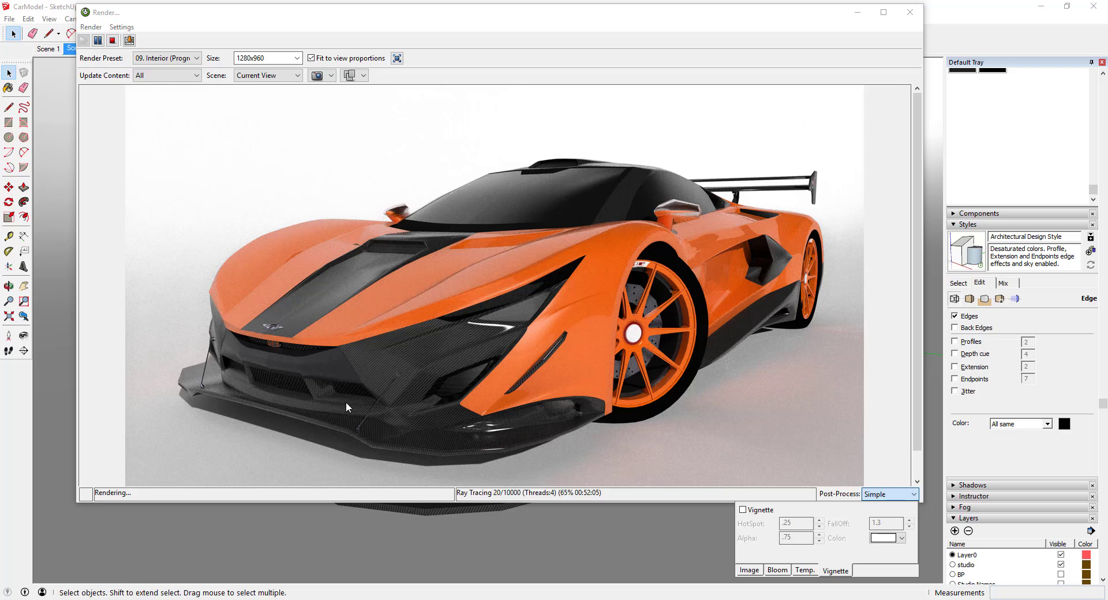
{"action": "left_click", "coordinate": [760, 512]}
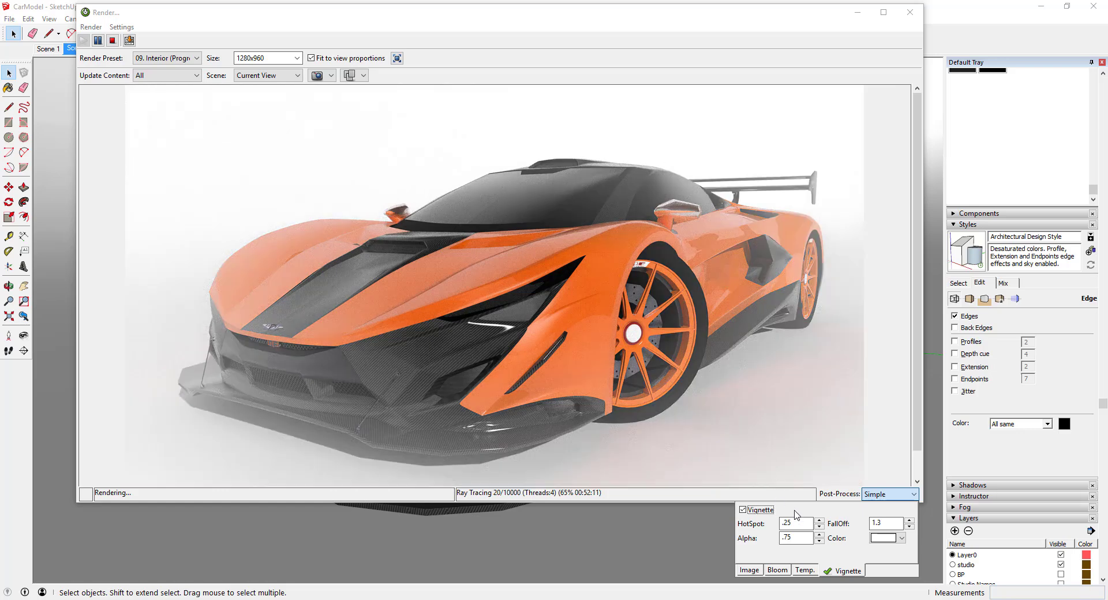
{"action": "left_click", "coordinate": [884, 539]}
{"action": "left_click_drag", "start_coordinate": [897, 477], "coordinate": [892, 366]}
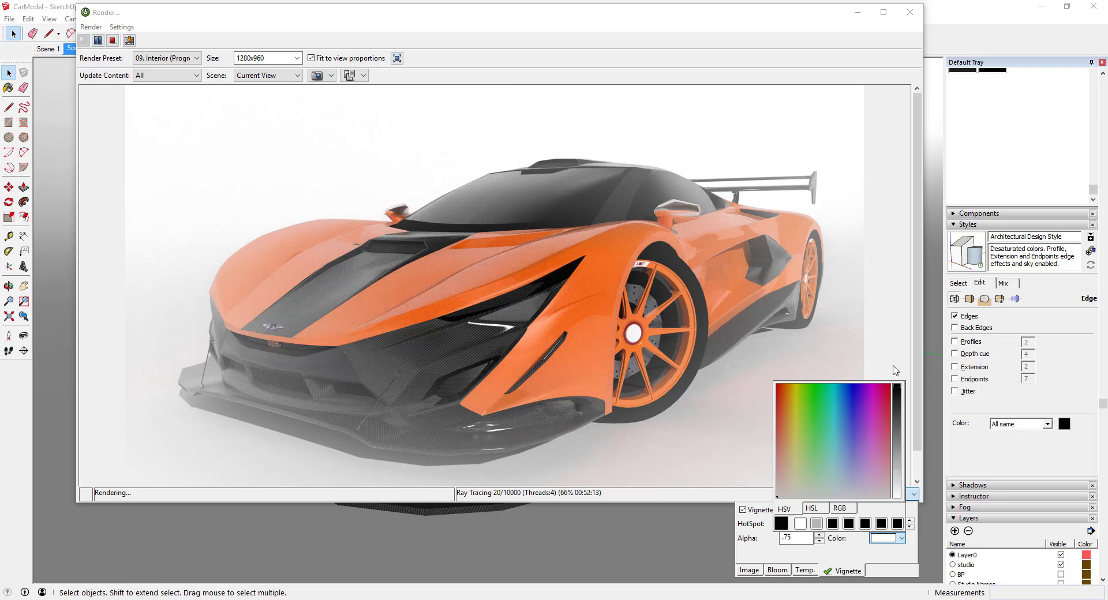
{"action": "left_click", "coordinate": [877, 543]}
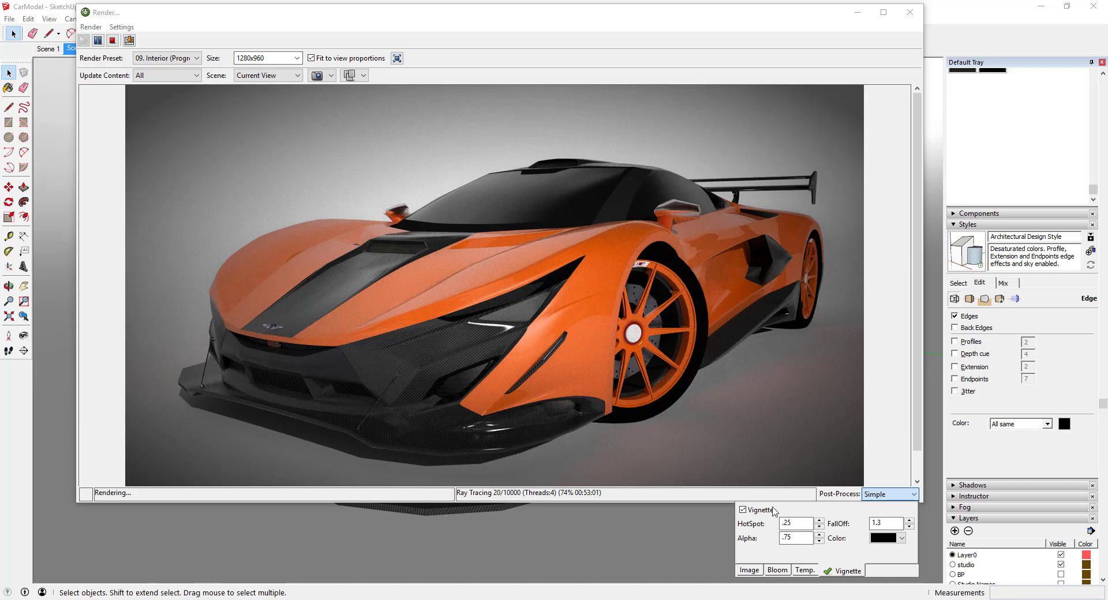
Set the vignette's falloff to 1 and alpha to .5, and close the post-process settings.
{"action": "double_click", "coordinate": [894, 522]}
{"action": "type", "text": "1"}
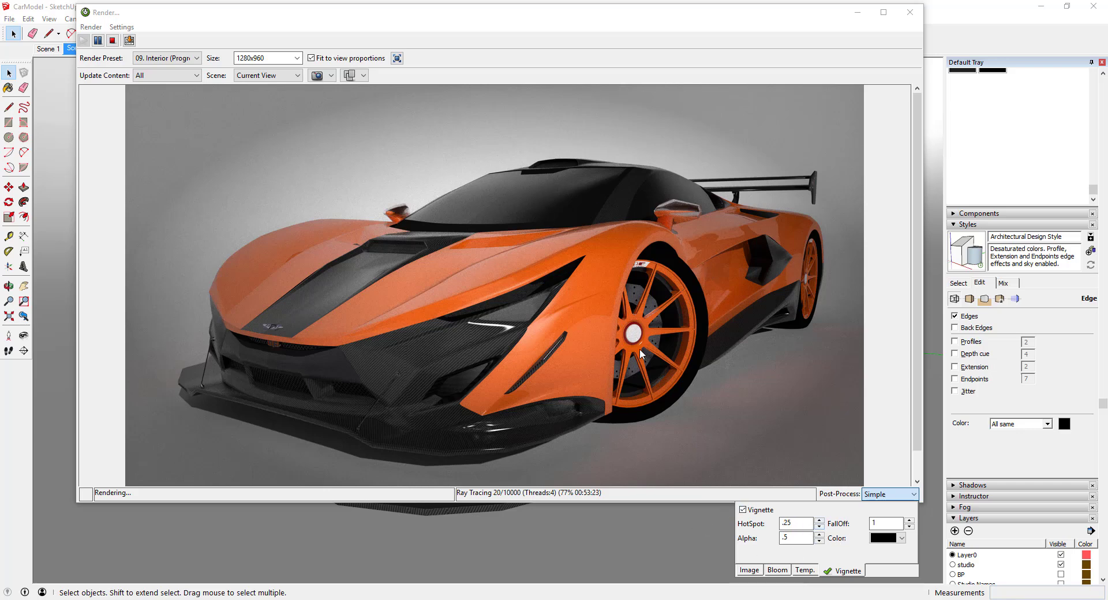
{"action": "scroll", "coordinate": [669, 302], "scroll_direction": "down", "scroll_amount": 1}
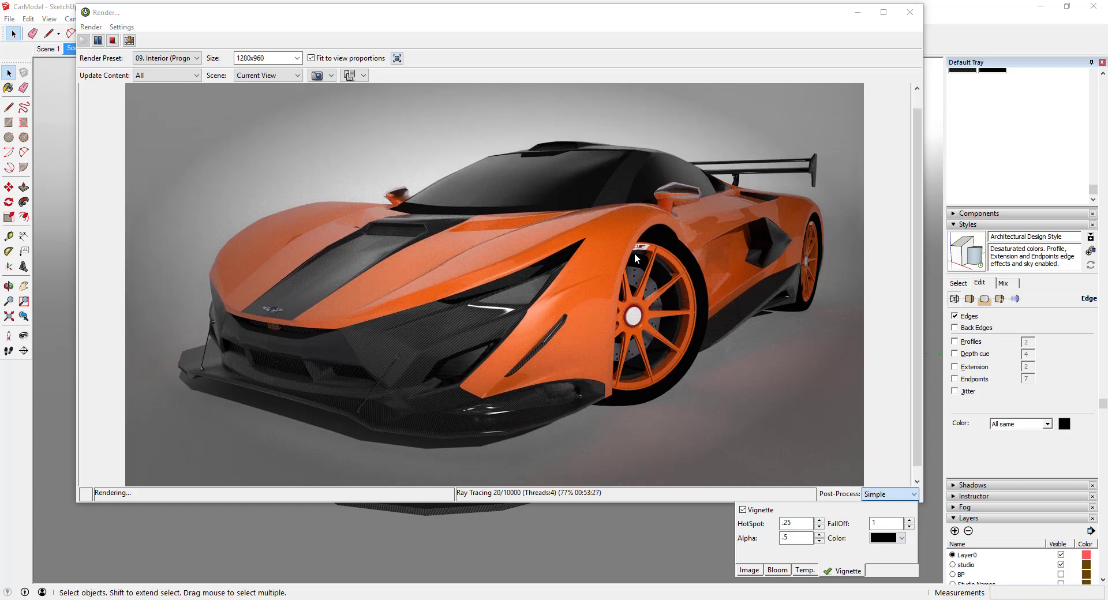
{"action": "scroll", "coordinate": [673, 325], "scroll_direction": "up", "scroll_amount": 1}
{"action": "scroll", "coordinate": [673, 323], "scroll_direction": "down", "scroll_amount": 1}
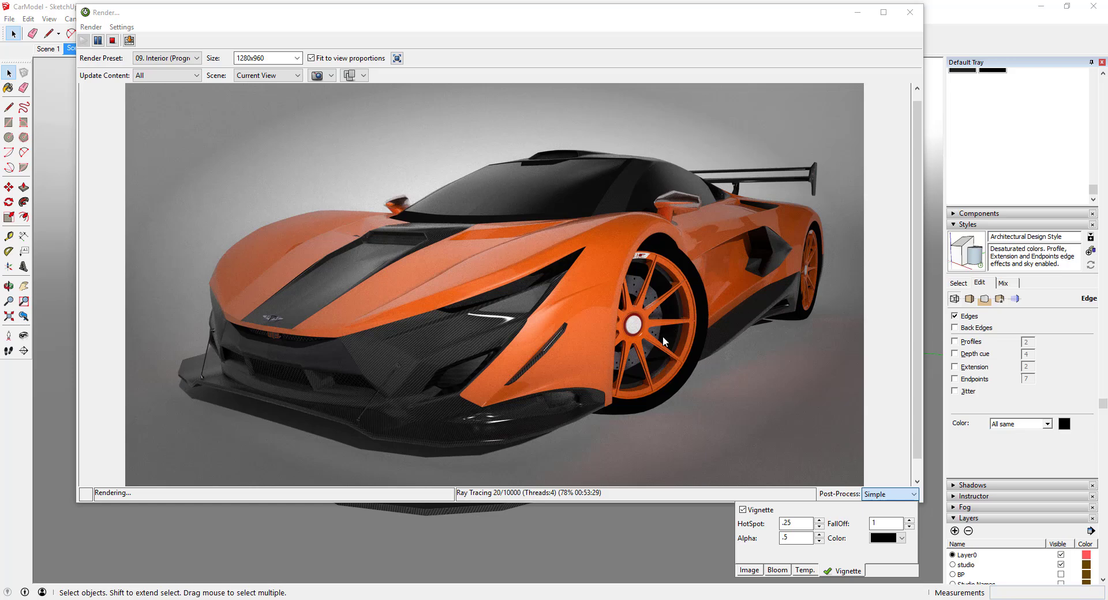
{"action": "left_click", "coordinate": [905, 491]}
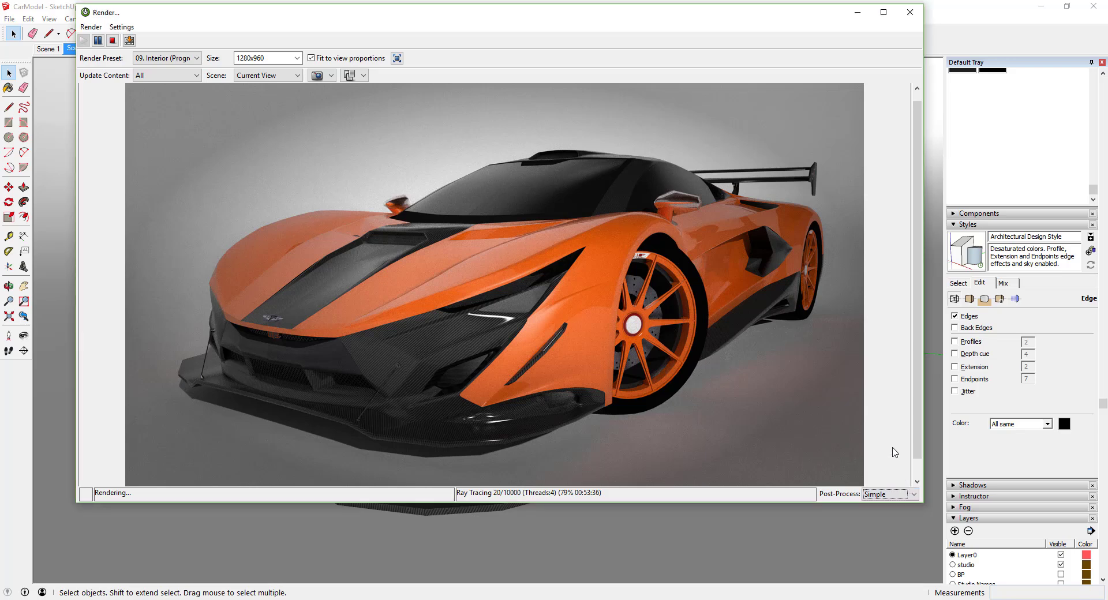
{"action": "scroll", "coordinate": [815, 331], "scroll_direction": "down", "scroll_amount": 1}
{"action": "scroll", "coordinate": [815, 330], "scroll_direction": "up", "scroll_amount": 1}
{"action": "scroll", "coordinate": [814, 330], "scroll_direction": "down", "scroll_amount": 2}
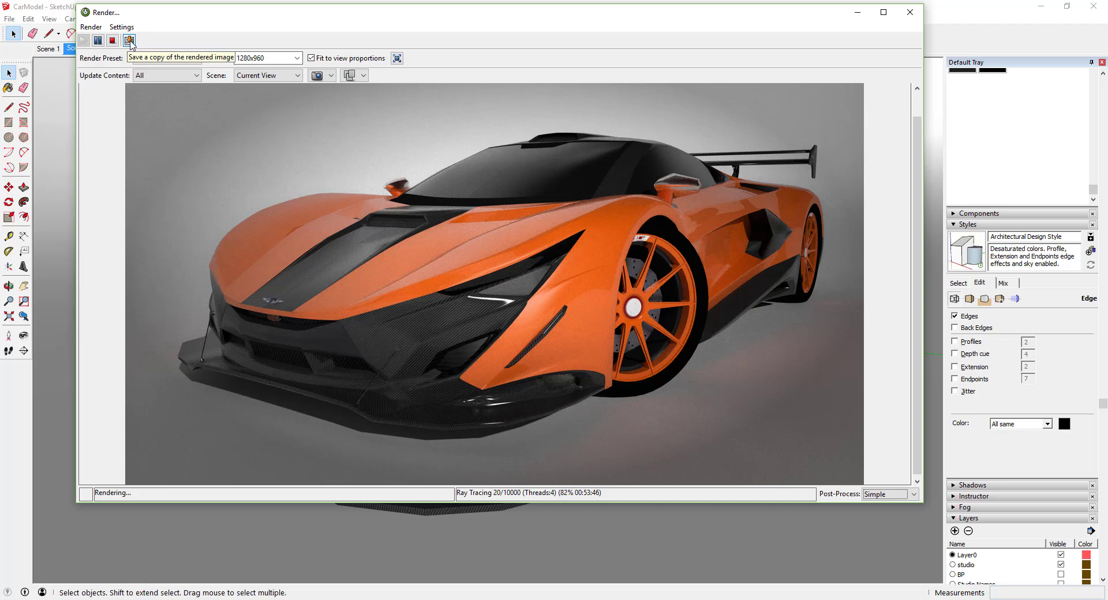
{"action": "left_click_drag", "start_coordinate": [603, 233], "coordinate": [553, 178]}
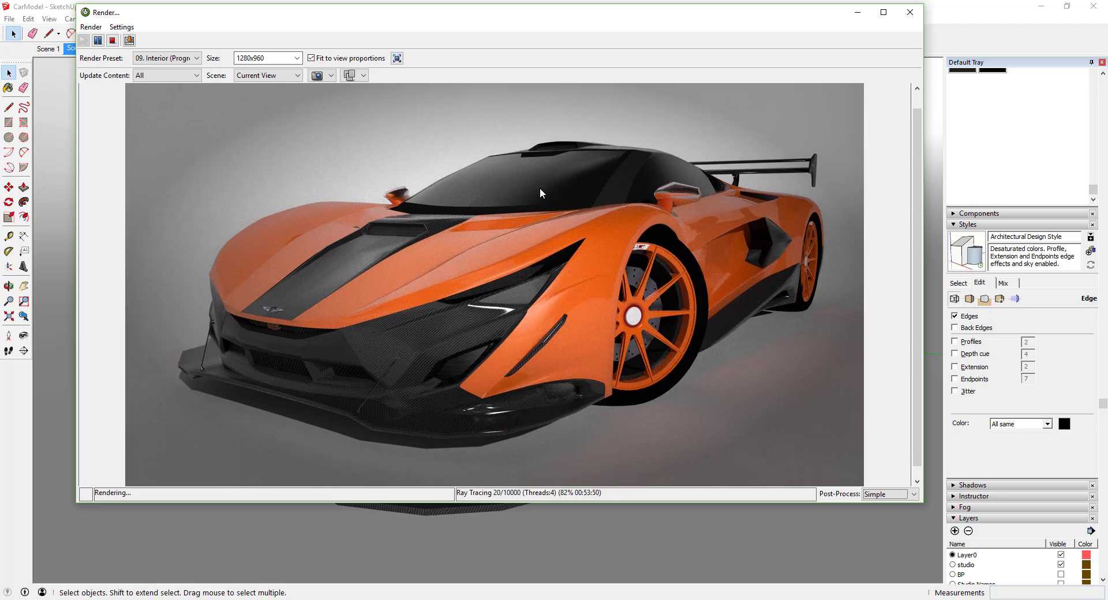